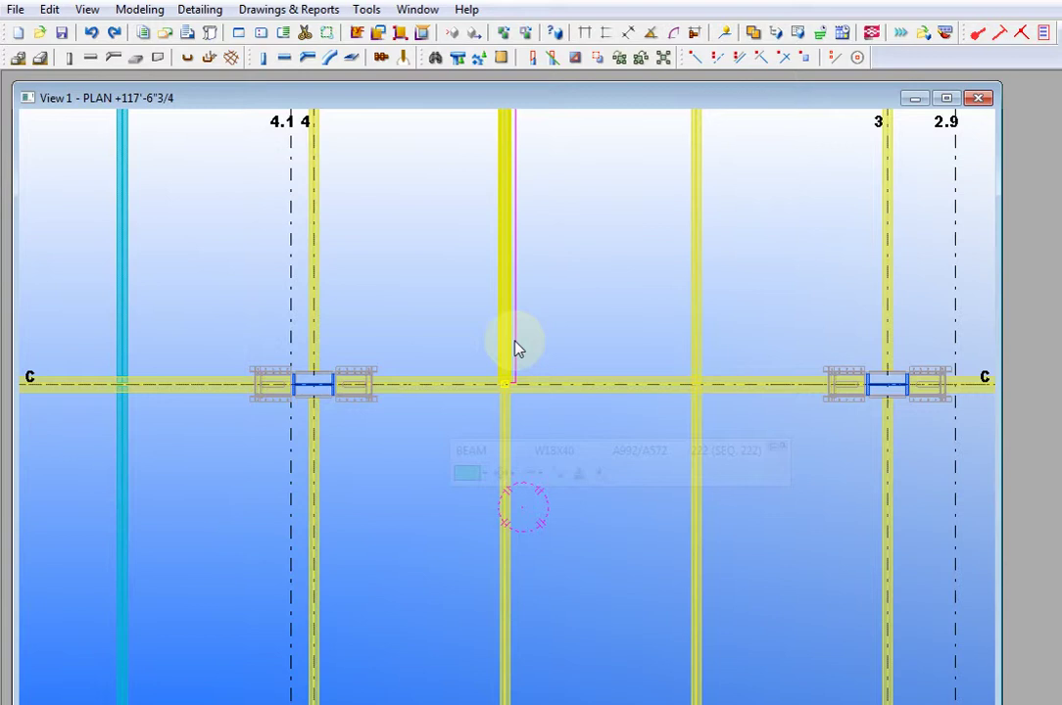
Examine the end conditions of the W18X40 beam that frames into the grid C girder midway between grids 4 and 3
scroll(517, 348, "down", 1)
middle_click_drag(524, 349, 540, 446)
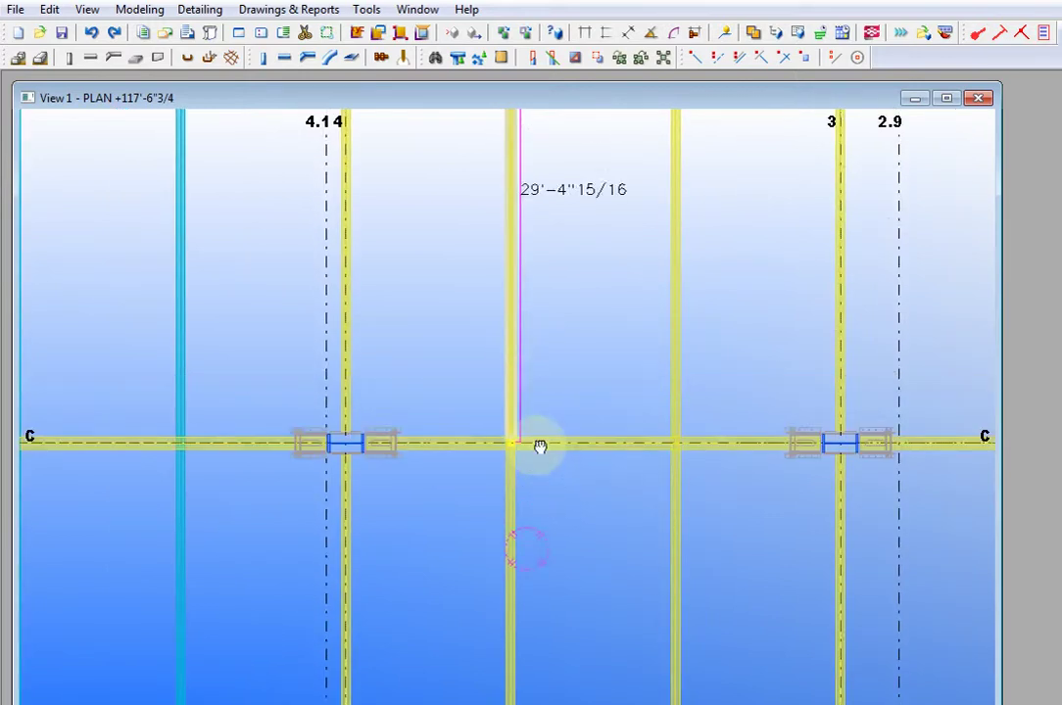
middle_click_drag(531, 374, 536, 445)
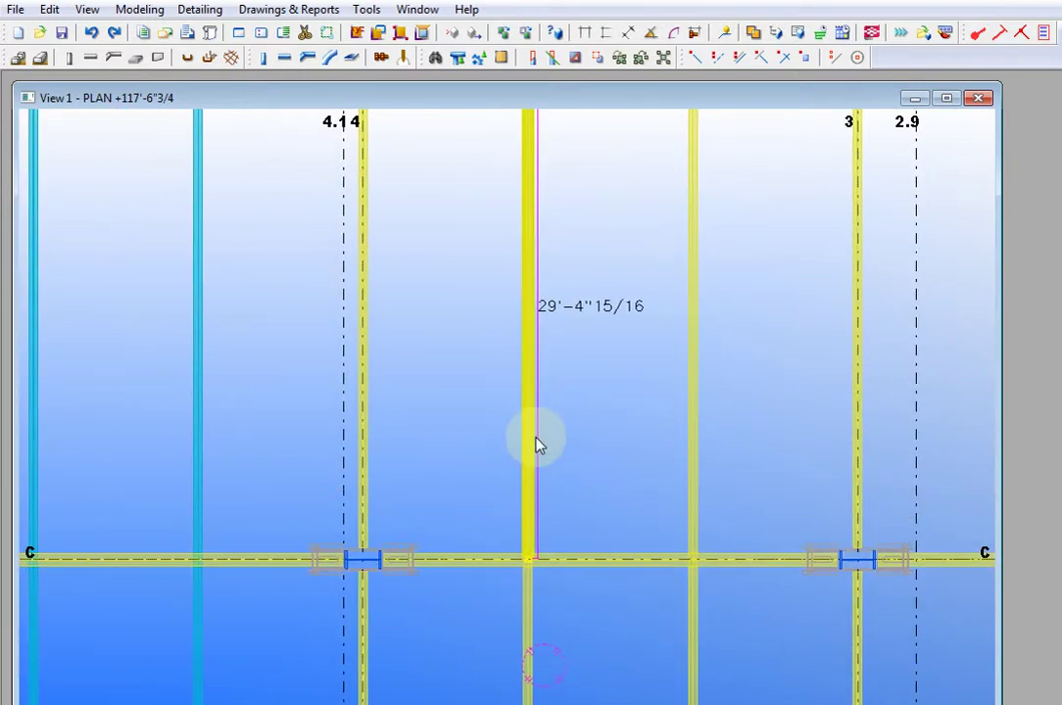
double_click(535, 446)
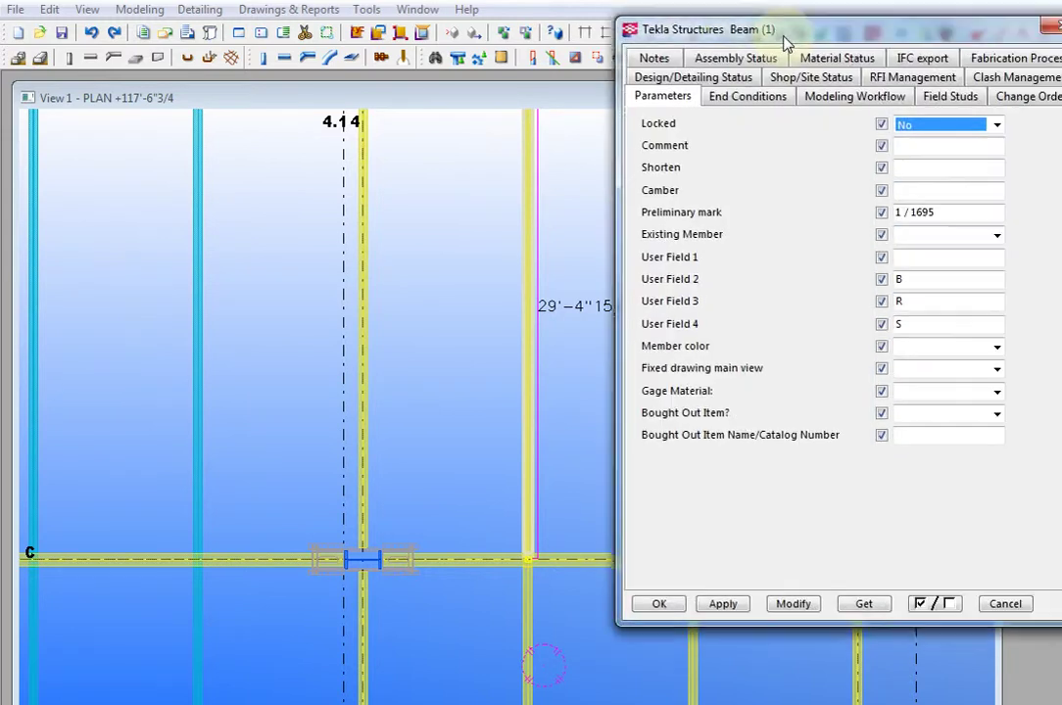
left_click(749, 94)
left_click(858, 153)
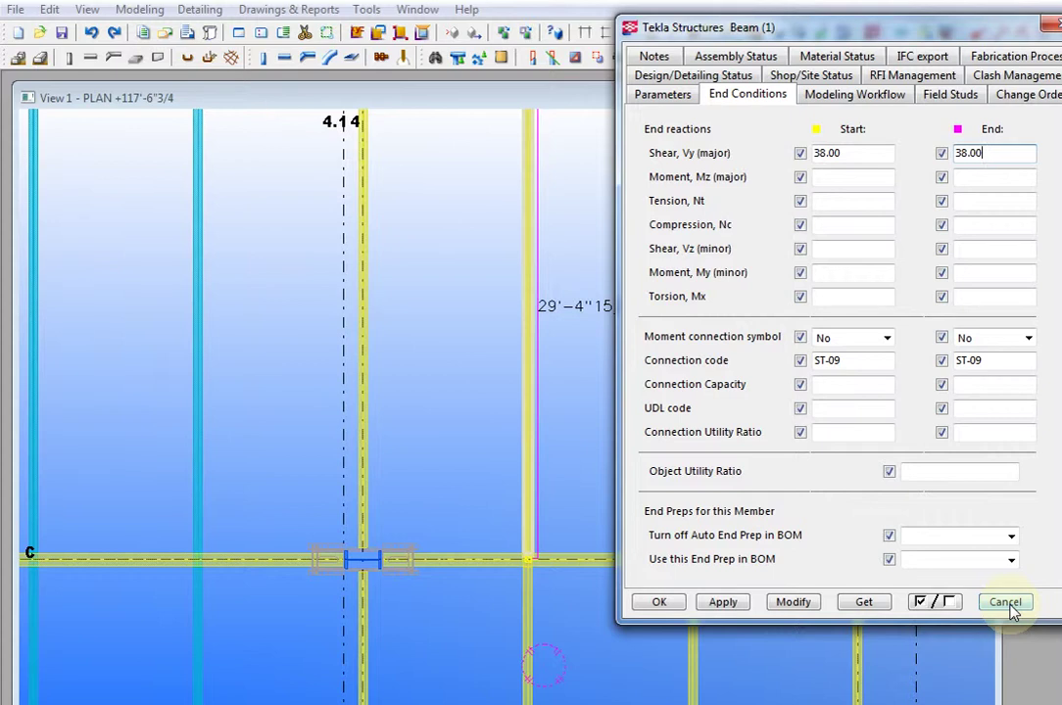
left_click(1004, 602)
Create a separate 3D view of the W18X40 beam at grid C and enlarge its window
scroll(592, 529, "up", 5)
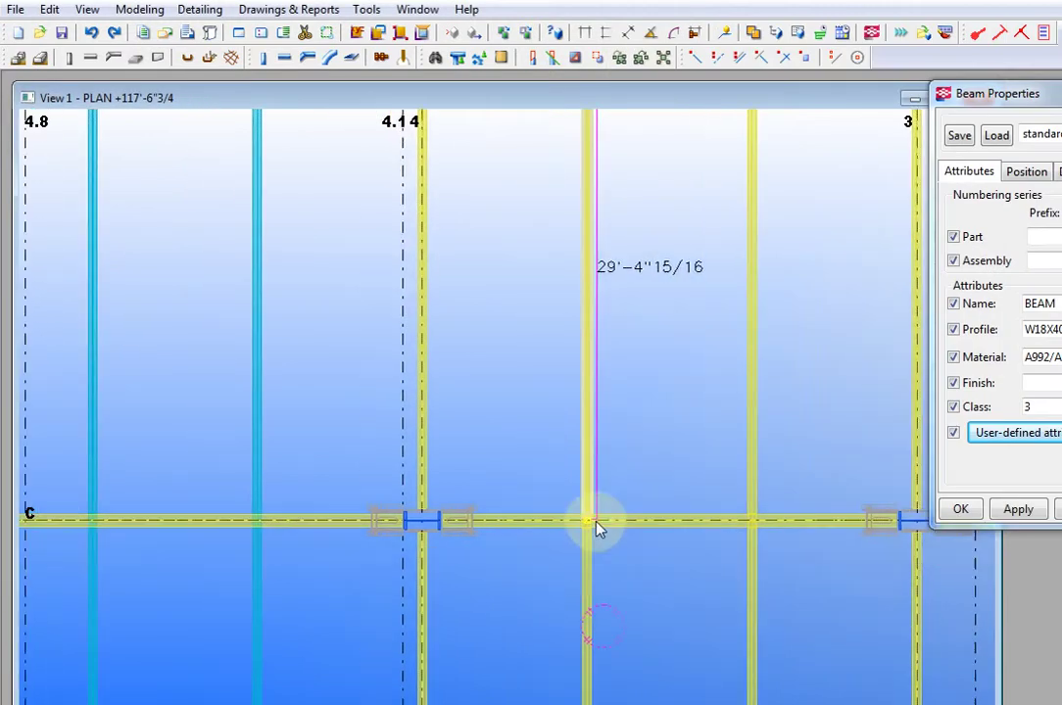
scroll(596, 531, "up", 3)
left_click(585, 440)
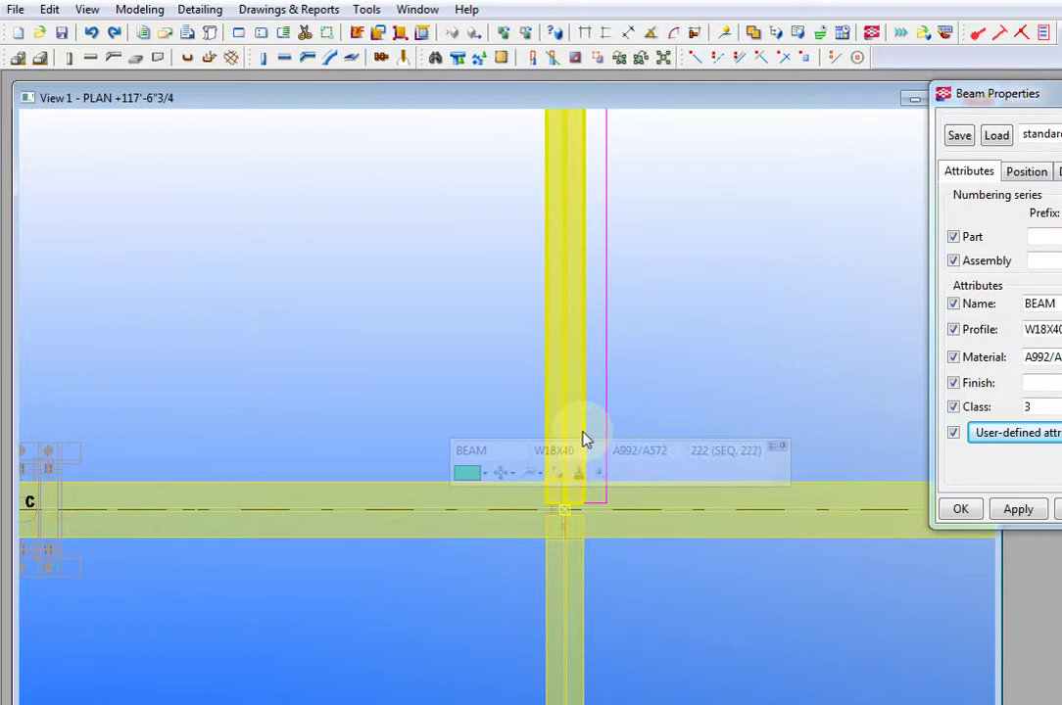
right_click(586, 435)
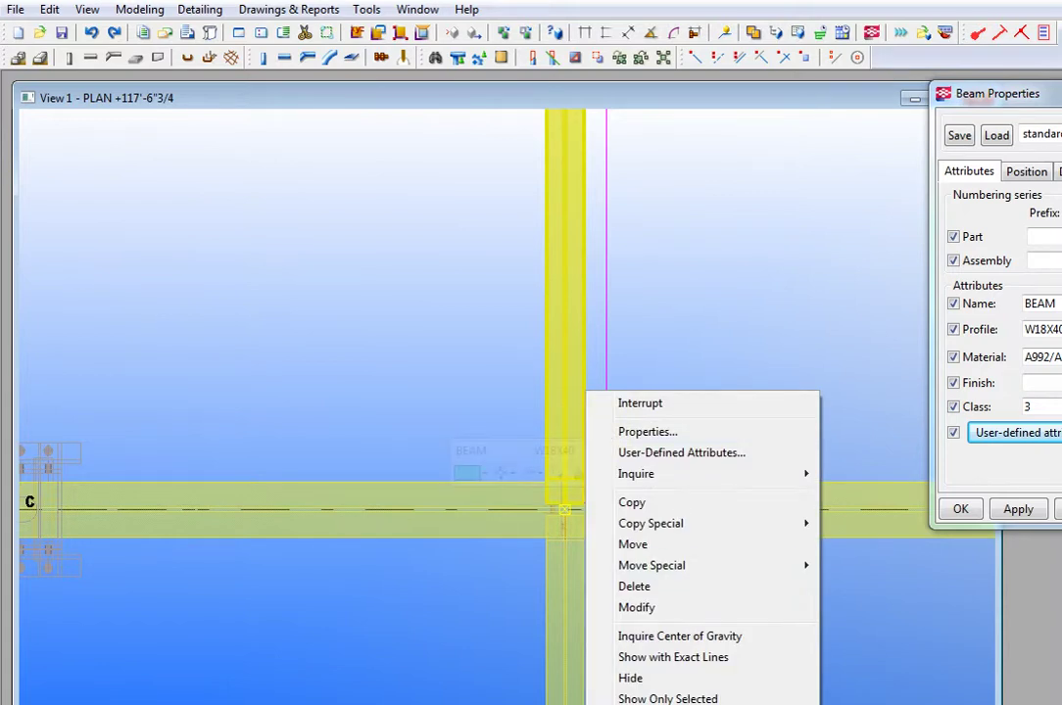
left_click(676, 704)
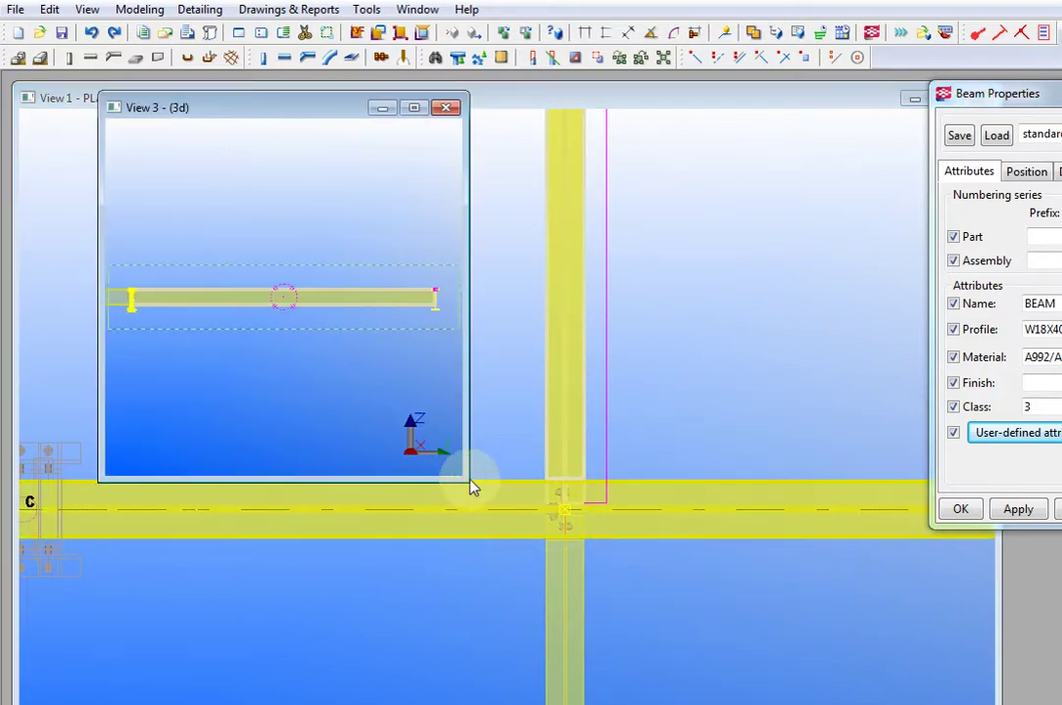
left_click_drag(470, 482, 903, 620)
Open a component basic view of the bolted connection between the W18X40 beam and the grid C girder
middle_click_drag(290, 406, 459, 457)
scroll(455, 441, "up", 9)
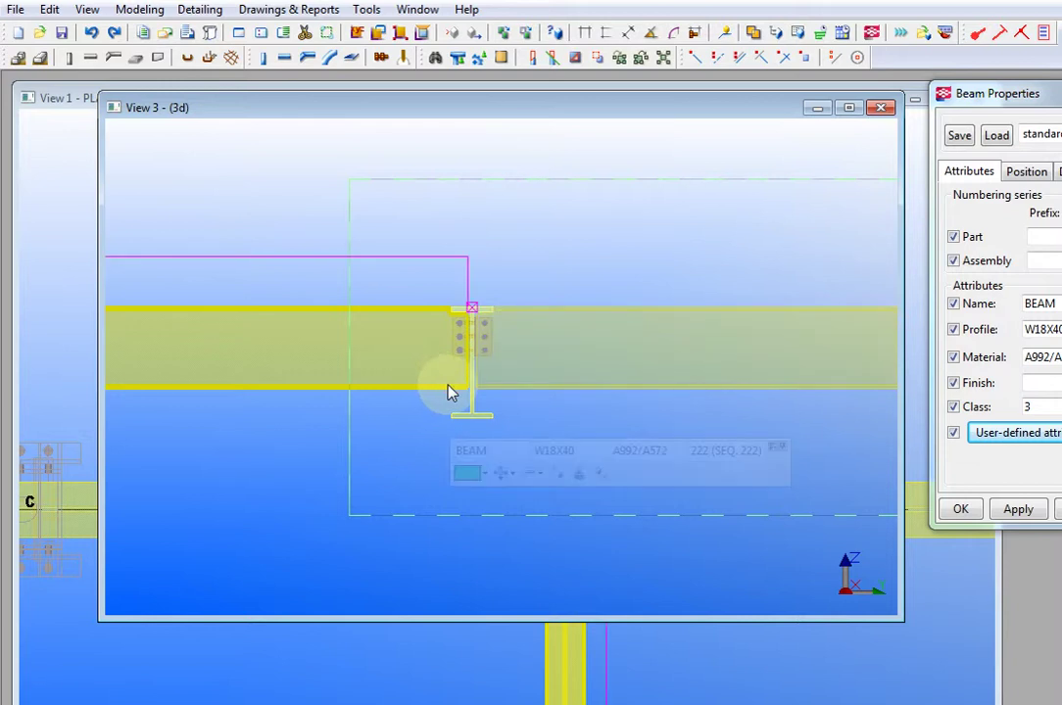
scroll(541, 327, "up", 6)
scroll(526, 327, "down", 2)
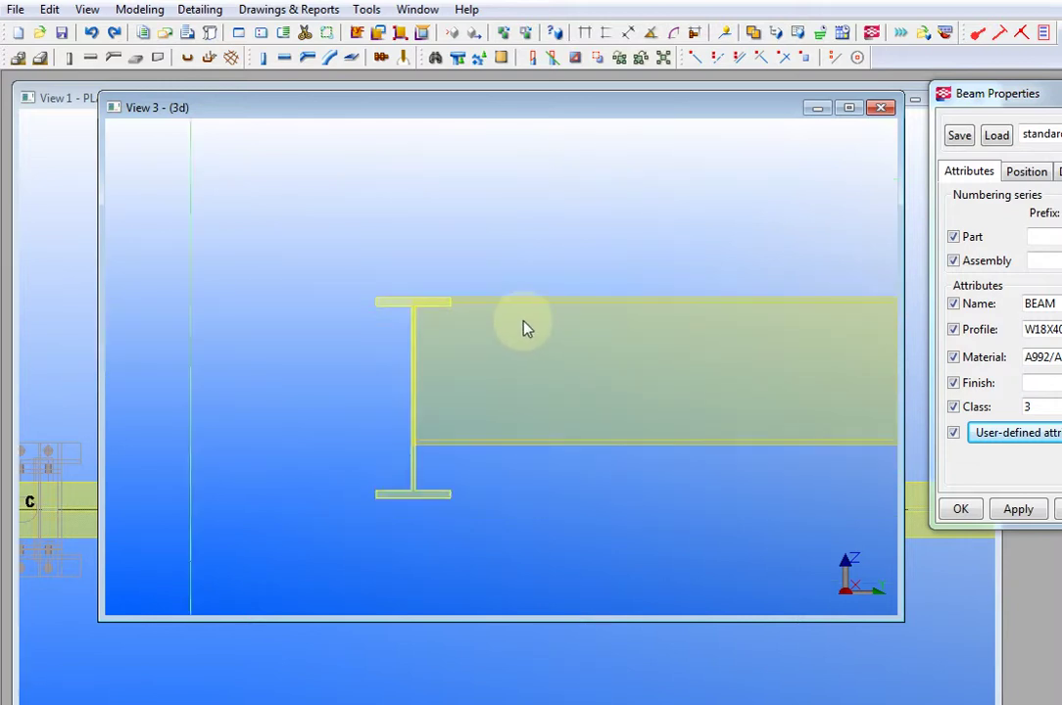
scroll(526, 327, "up", 1)
middle_click_drag(526, 327, 631, 282)
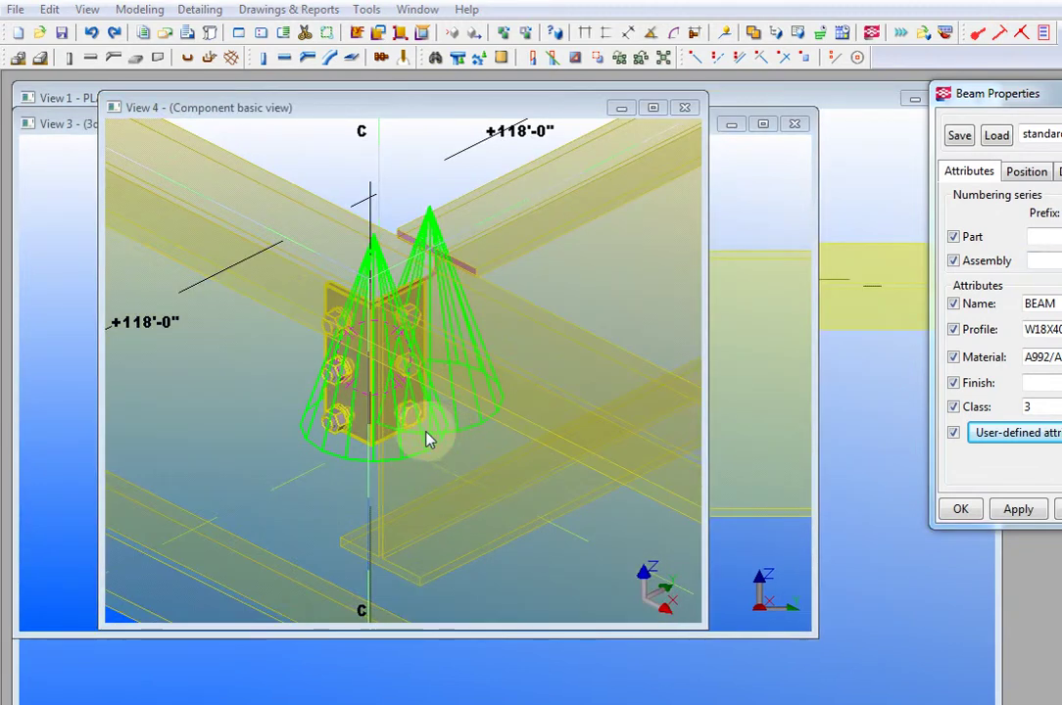
middle_click_drag(427, 432, 383, 415)
scroll(384, 414, "down", 1)
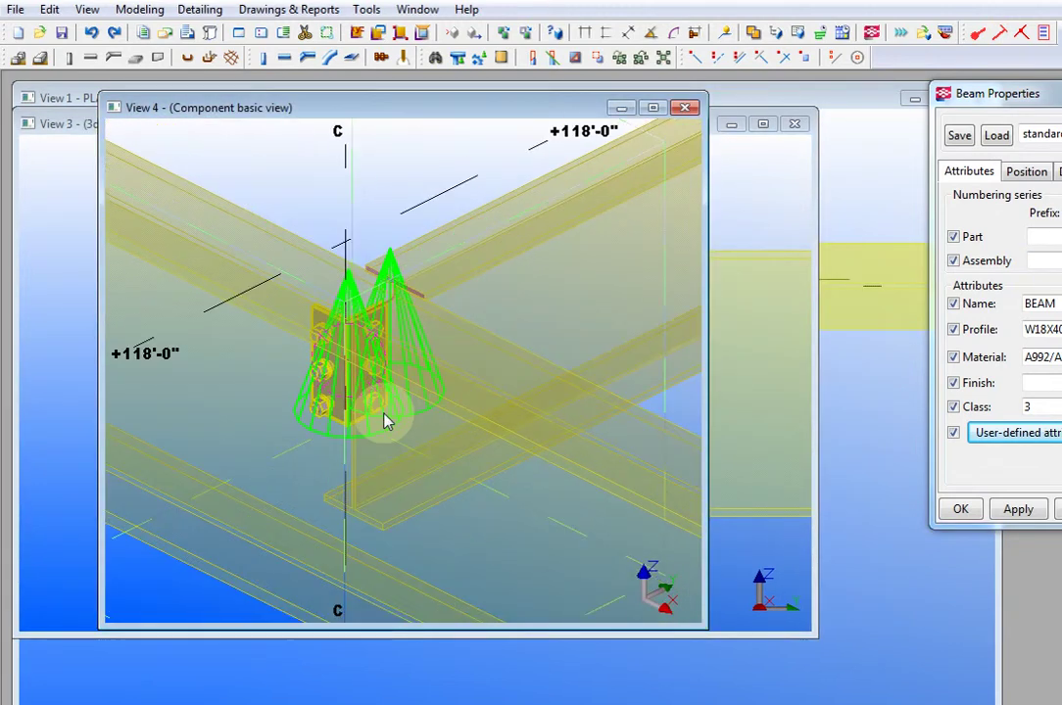
Set the beam's start shear reaction Vy (major) to 50 and apply it to the beam
left_click(362, 367)
left_click(455, 283)
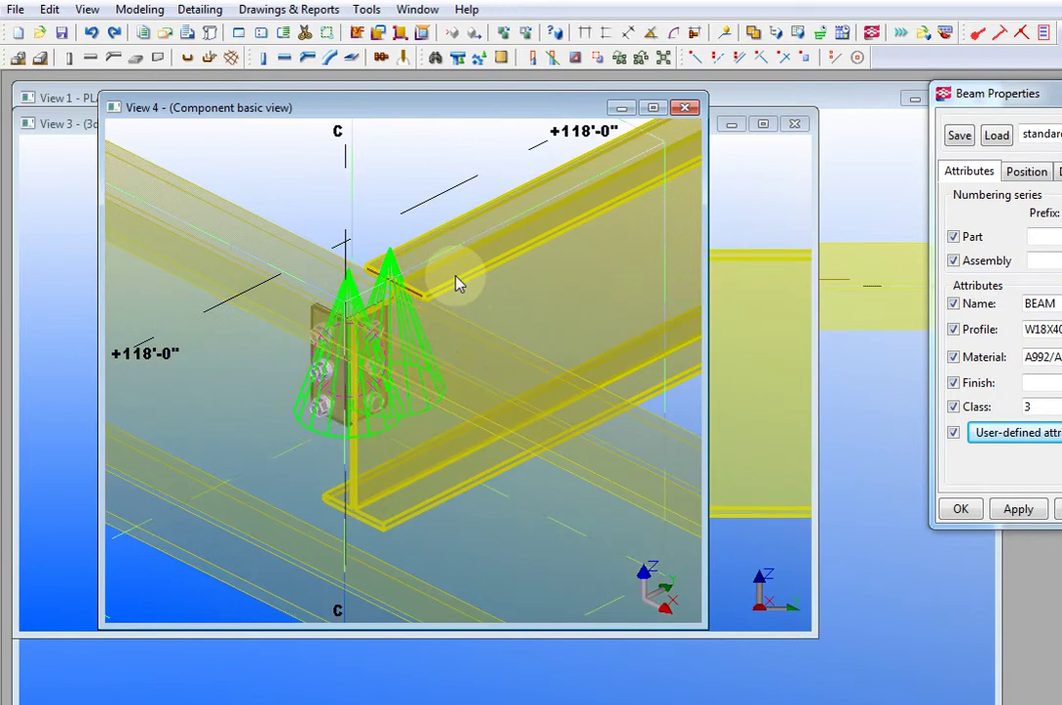
left_click(1010, 443)
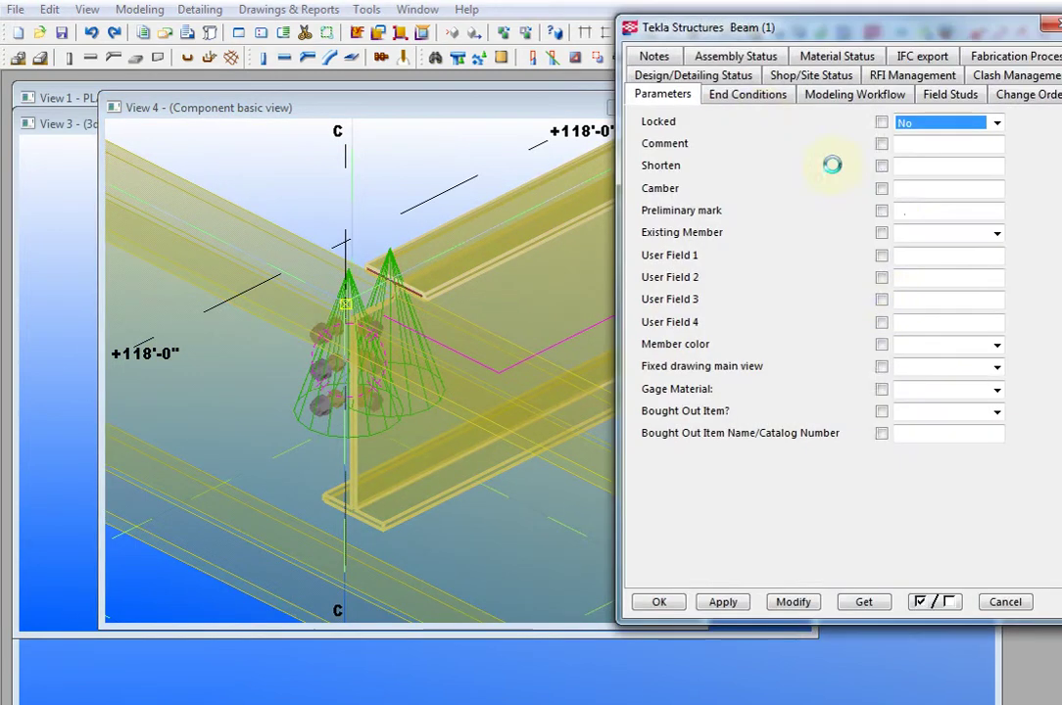
left_click(759, 98)
left_click_drag(881, 155, 784, 154)
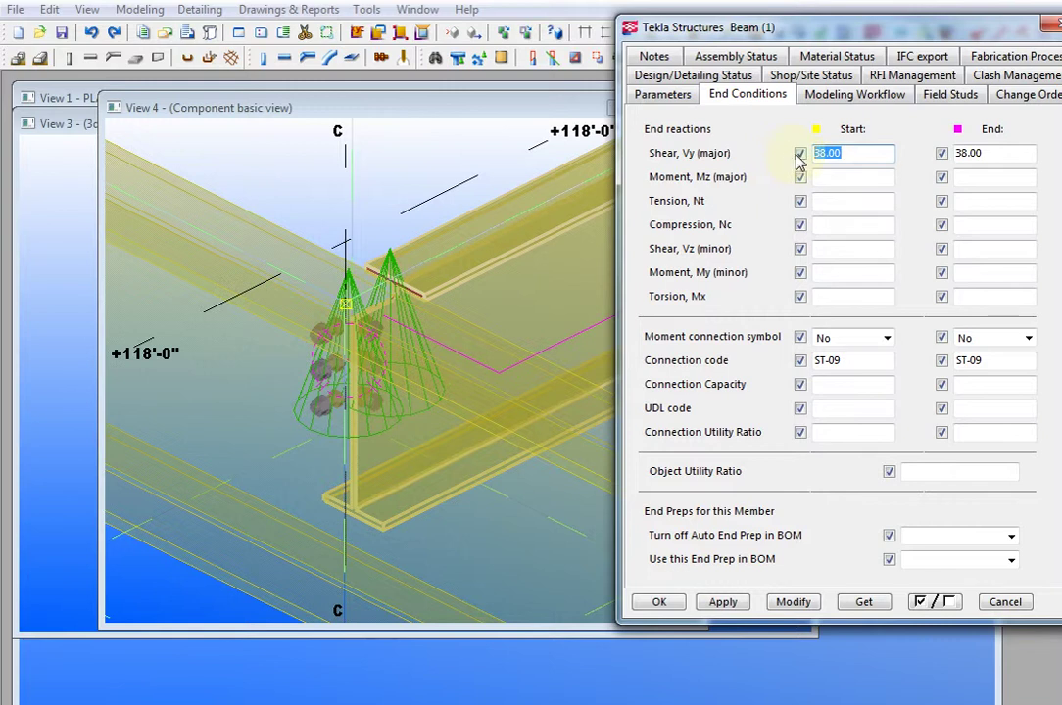
type("50")
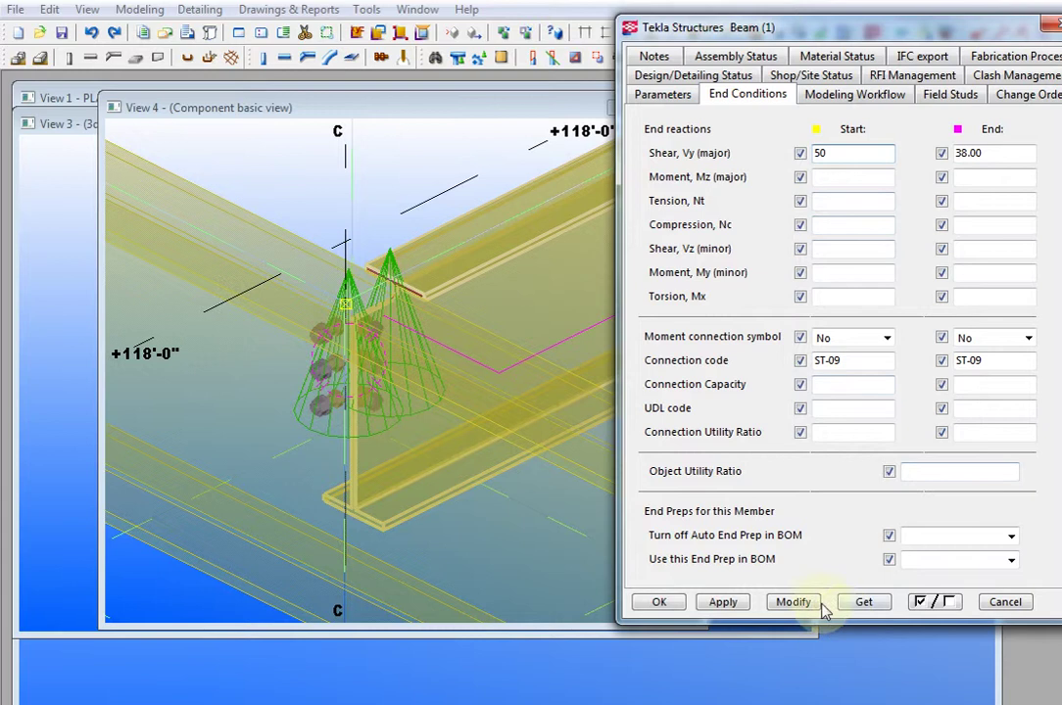
left_click(526, 256)
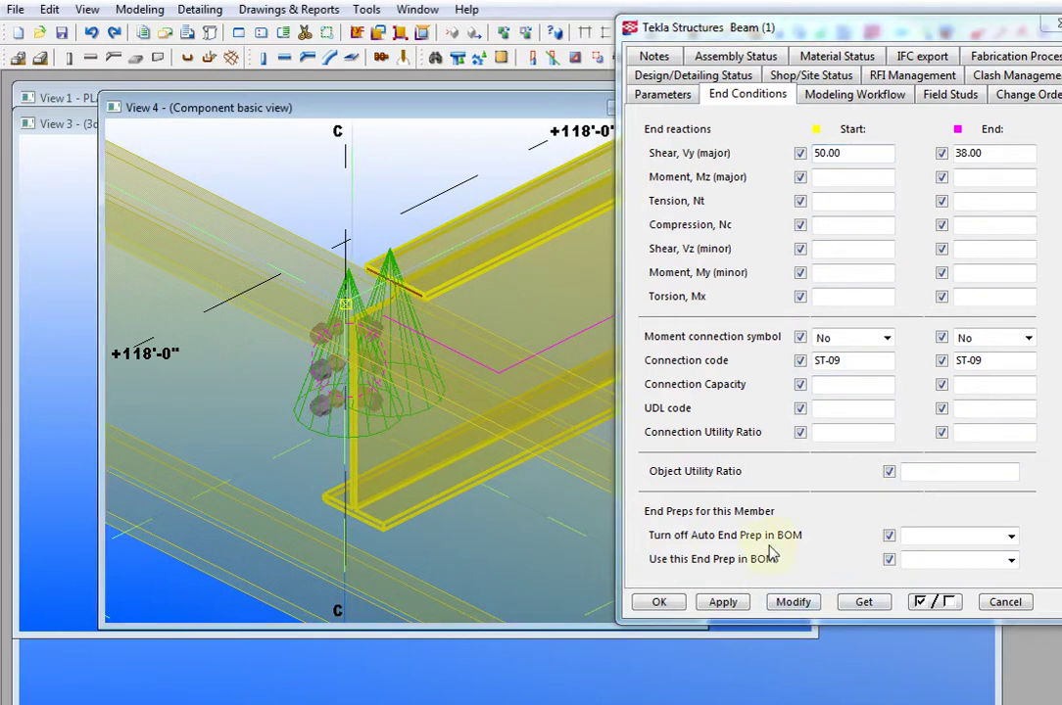
left_click(793, 602)
Update the beam's end connection through its ConnControl component and inspect the regenerated bolts and plates
left_click(359, 405)
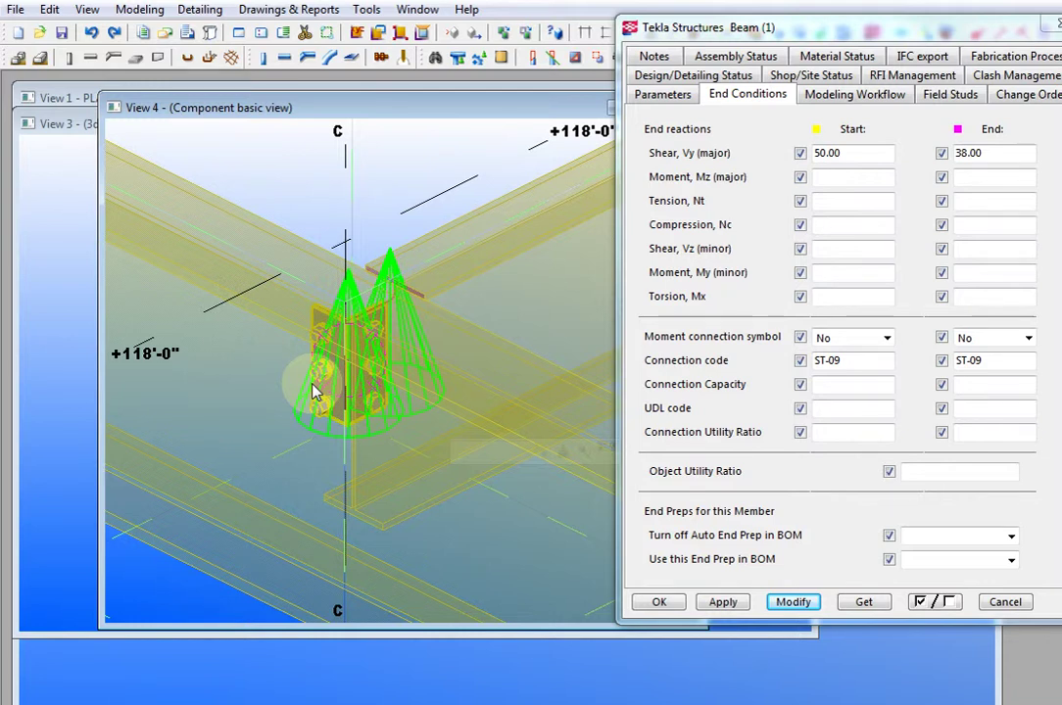
double_click(316, 392)
left_click_drag(1060, 176, 757, 89)
left_click(783, 633)
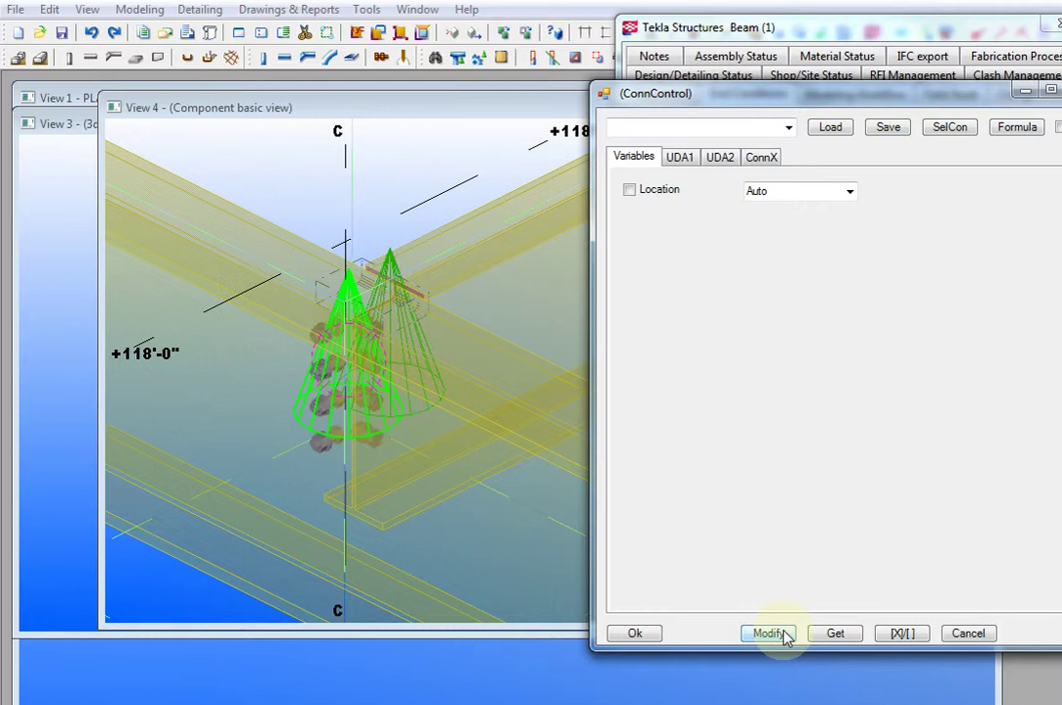
scroll(372, 460, "up", 3)
middle_click_drag(318, 423, 466, 499)
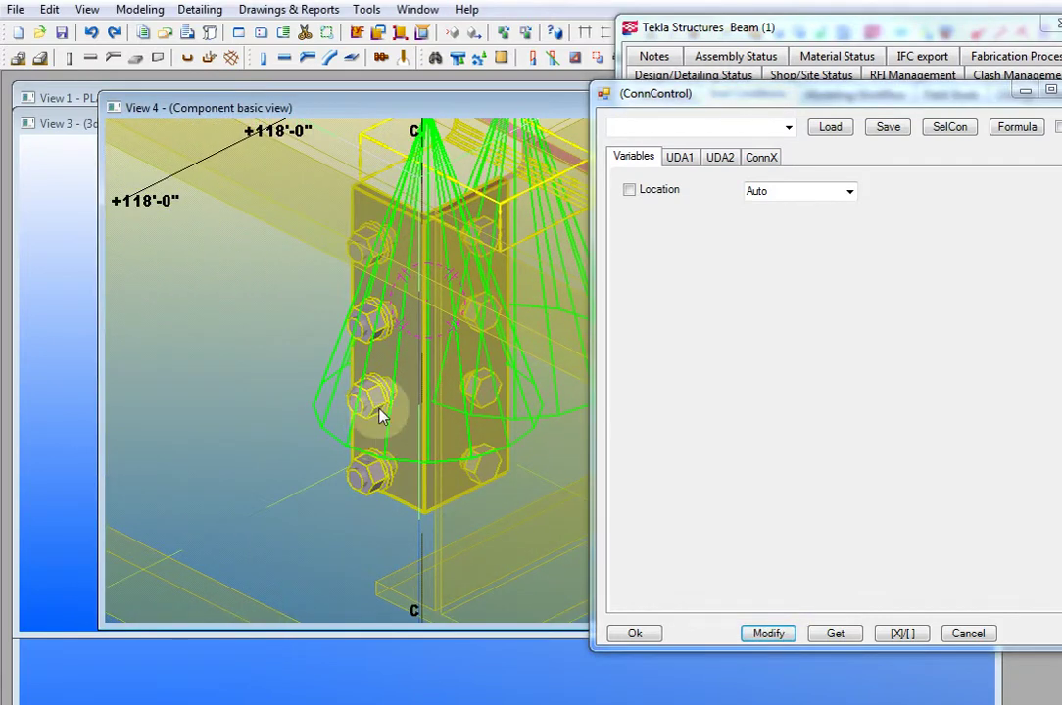
middle_click_drag(390, 407, 312, 411)
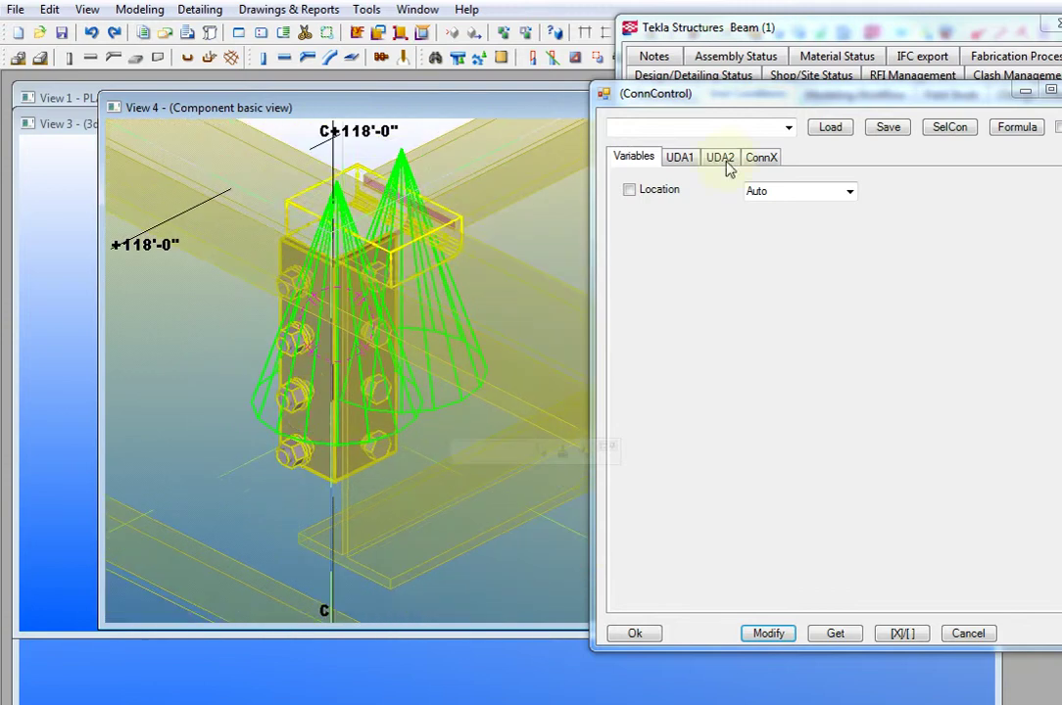
Set the start shear reaction Vy (major) to 80 in the beam's end conditions
left_click_drag(750, 94, 1061, 247)
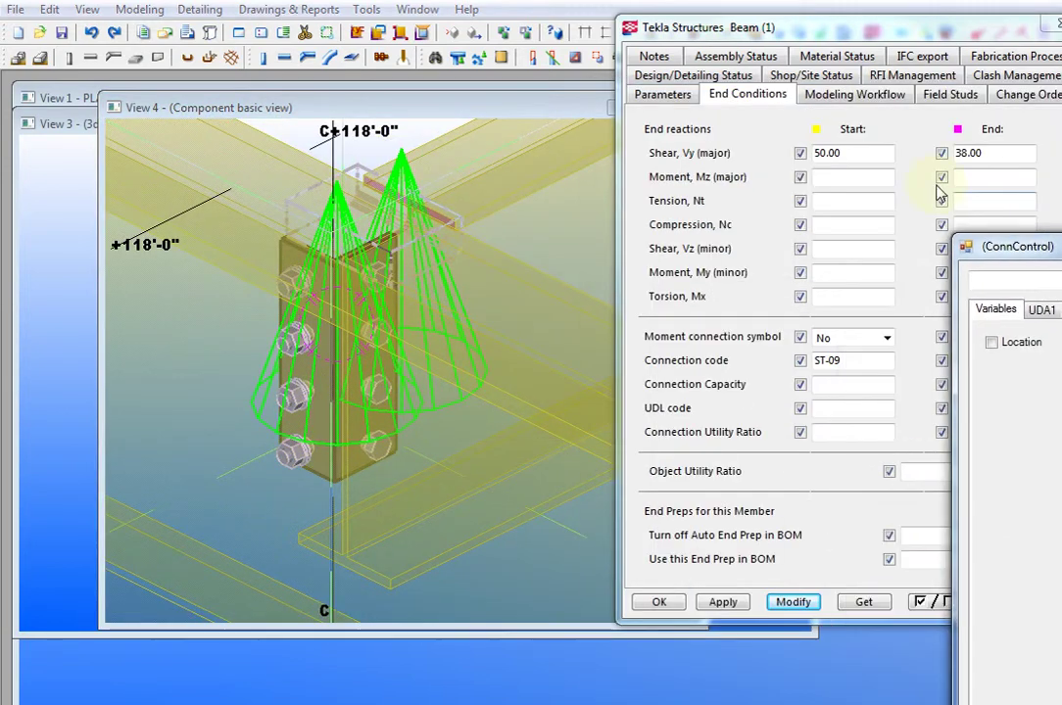
left_click_drag(853, 153, 598, 187)
type("80.00")
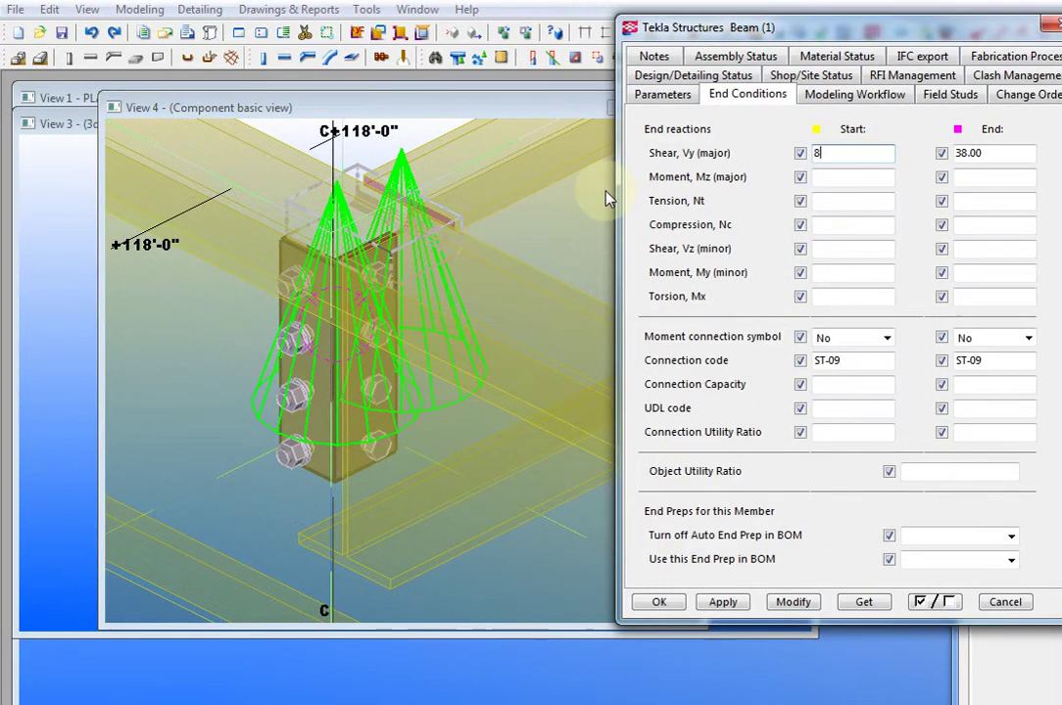
left_click(796, 604)
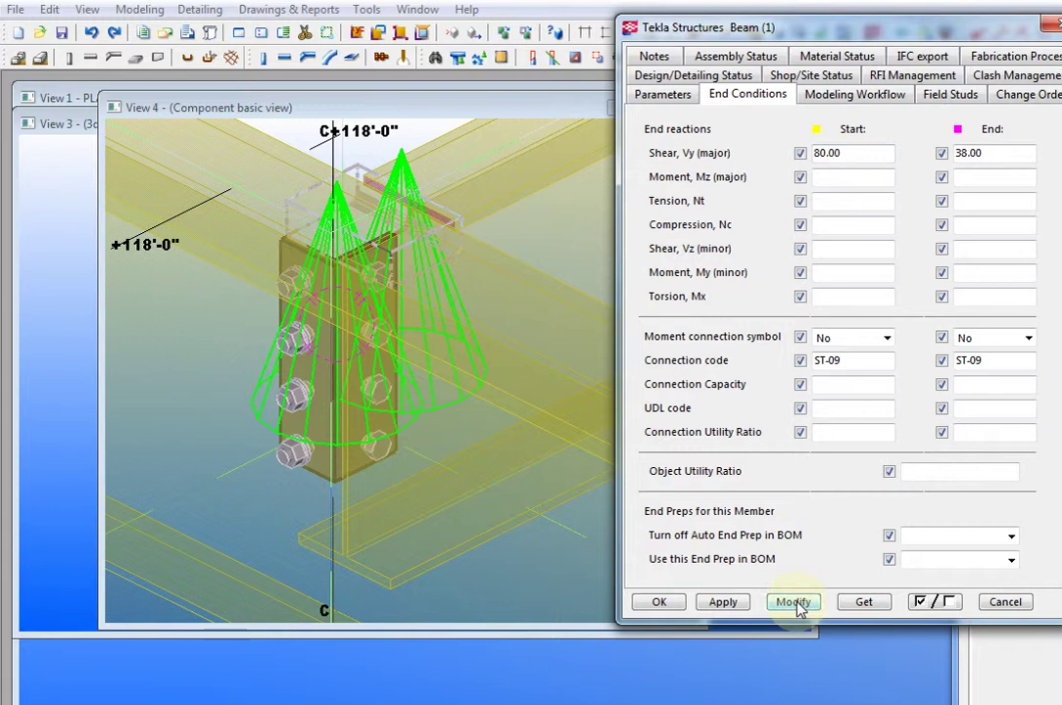
Try to regenerate the ConnControl connection with the 80 start shear
left_click_drag(1060, 251, 855, 58)
left_click(385, 414)
left_click(767, 596)
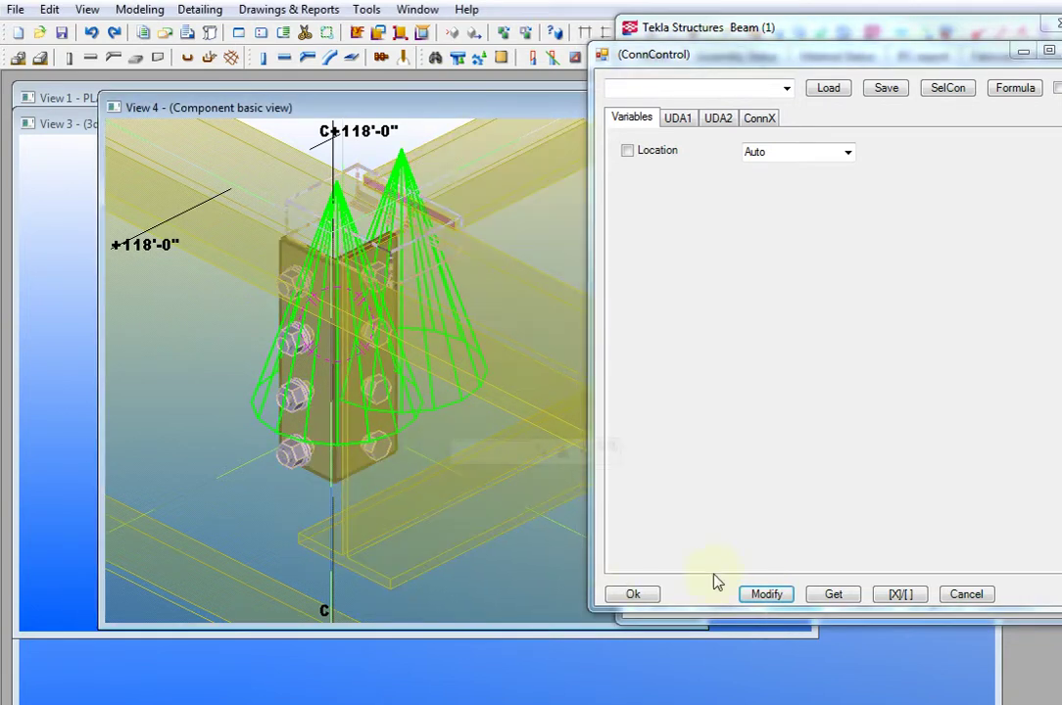
left_click(762, 593)
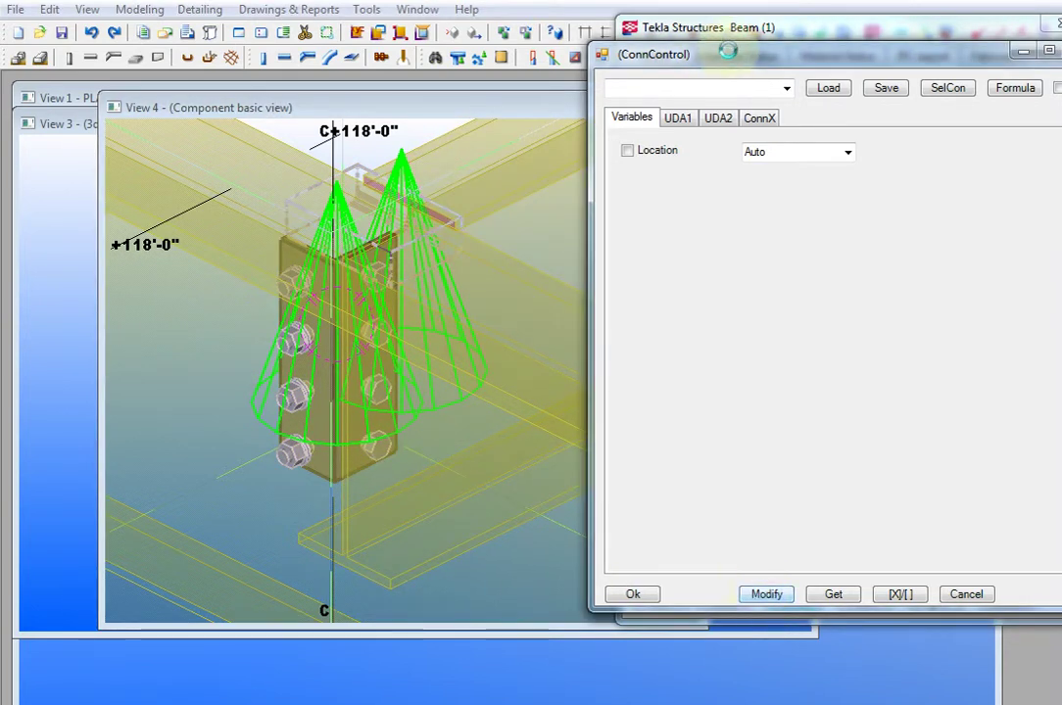
Apply the 80 start shear to the selected beam, update its ConnControl connection and inspect the new plates and bolts
left_click_drag(727, 54, 1010, 59)
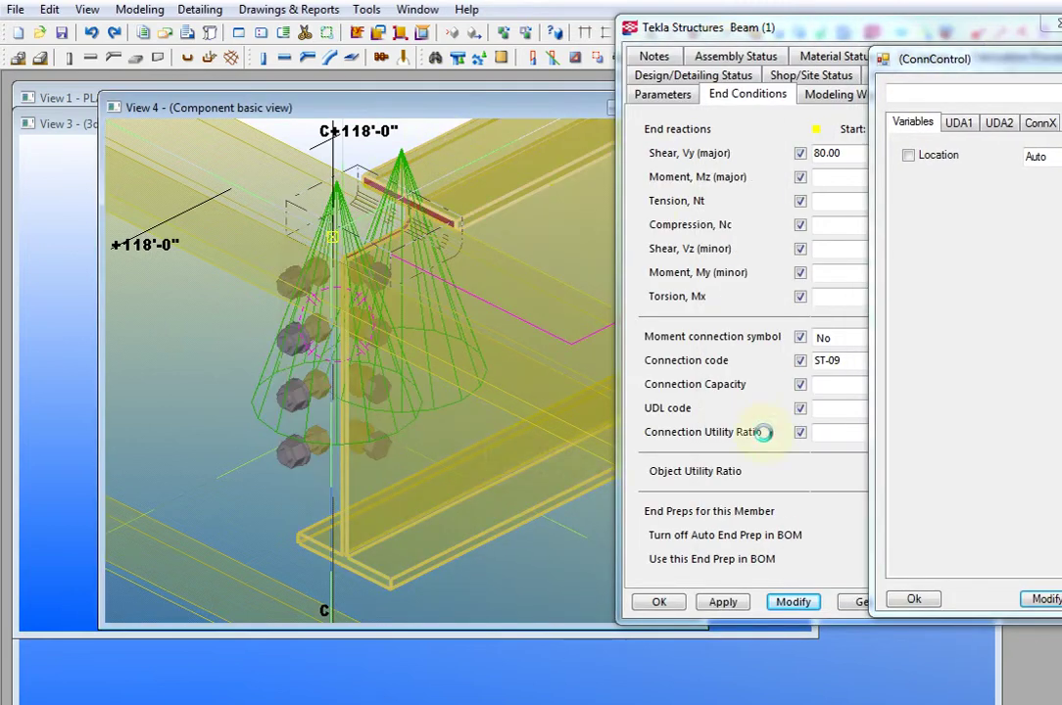
left_click(804, 601)
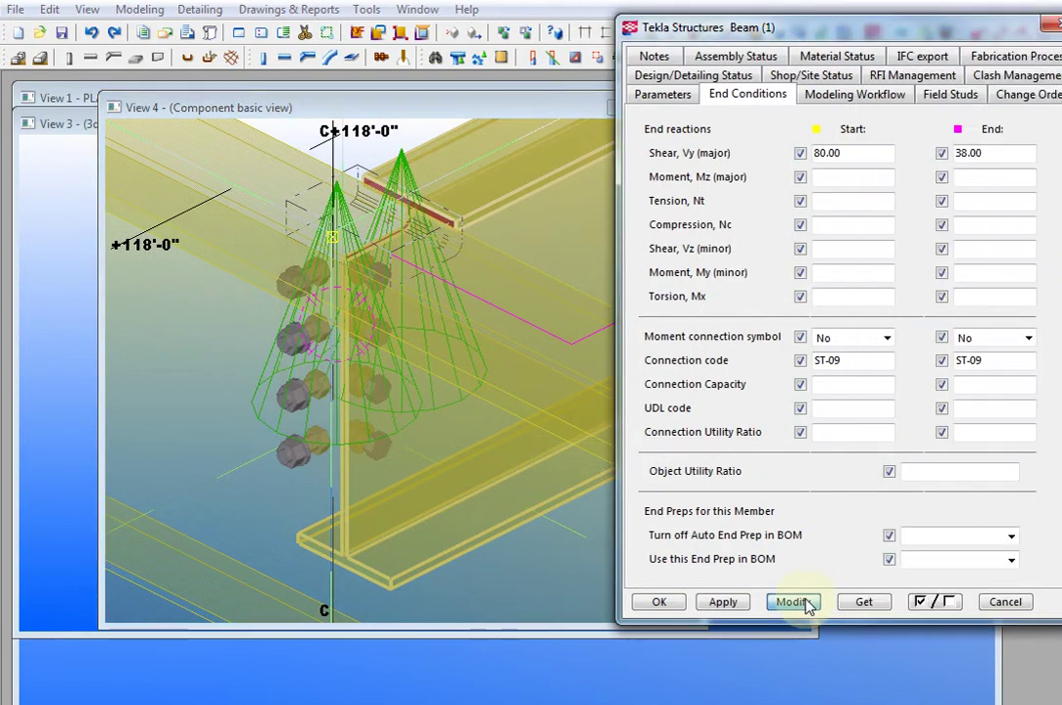
left_click_drag(1056, 29, 835, 46)
left_click(287, 339)
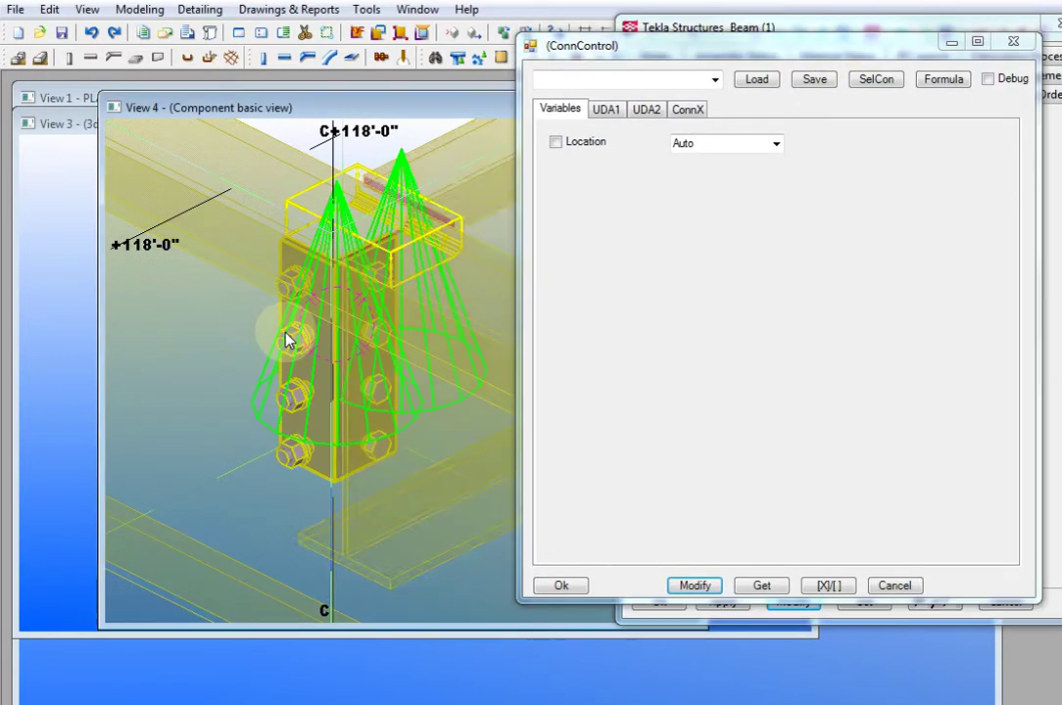
left_click(693, 586)
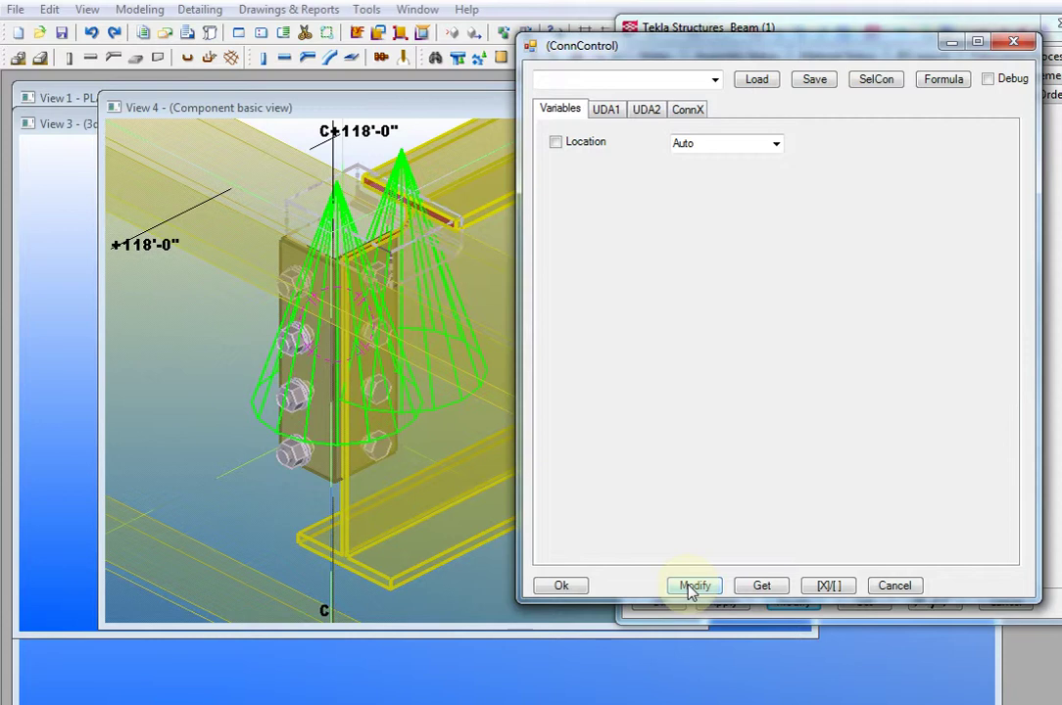
middle_click_drag(329, 274, 297, 337)
scroll(322, 338, "up", 2)
scroll(321, 343, "up", 1)
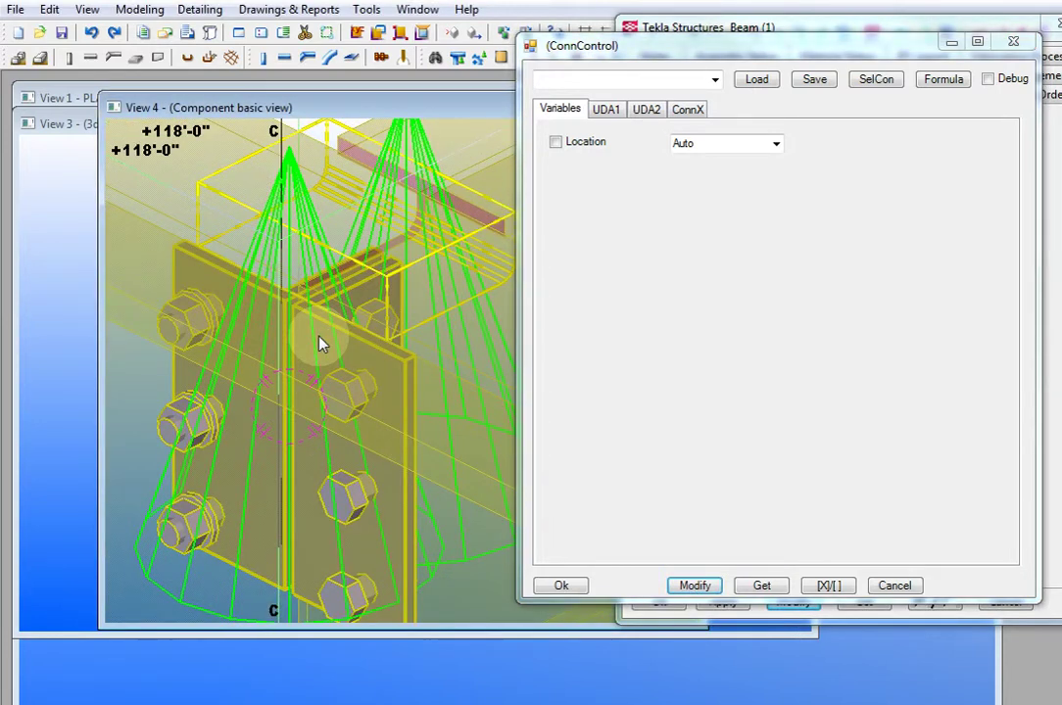
scroll(322, 343, "down", 3)
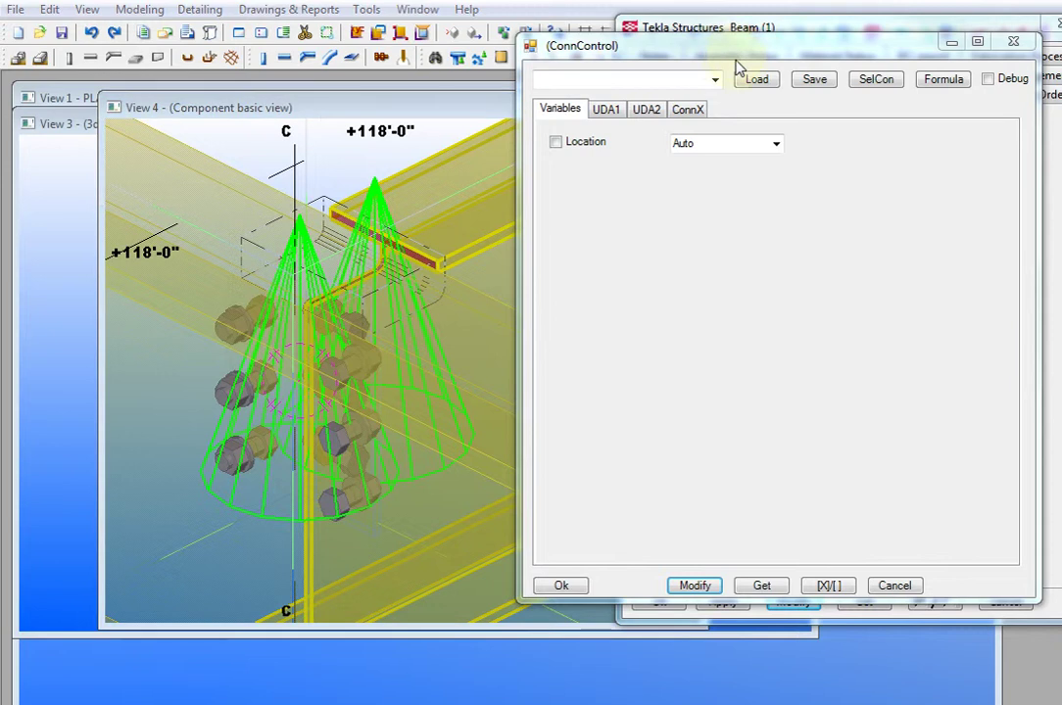
Set the beam's start shear reaction Vy (major) to 100 and apply it to the beam
left_click_drag(735, 46, 1040, 228)
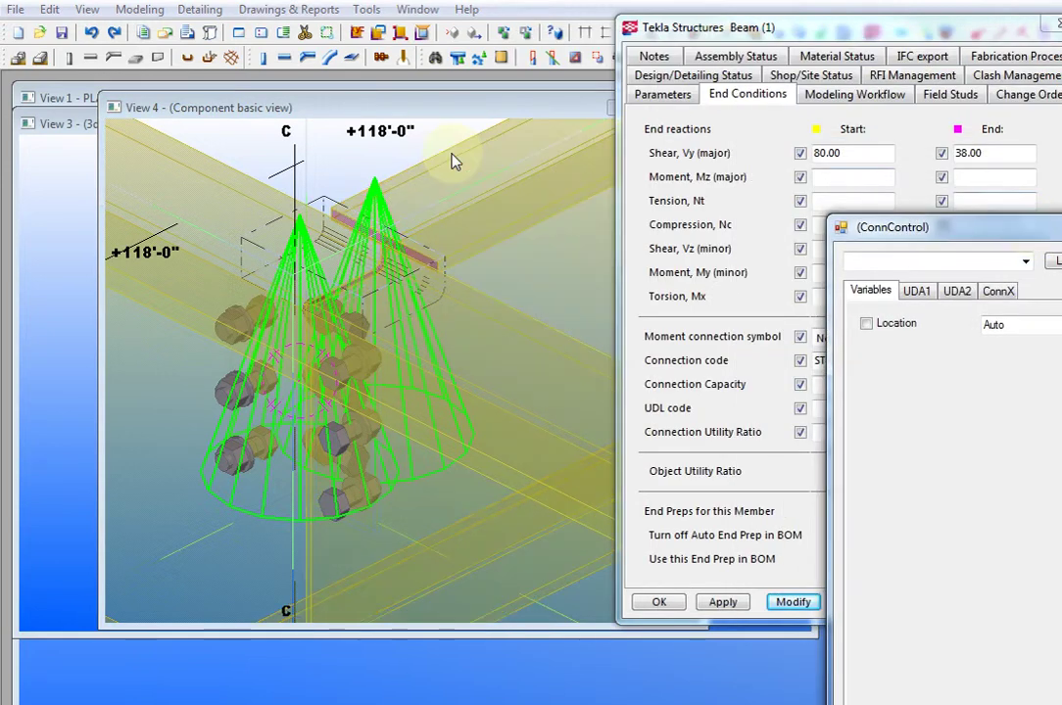
left_click(860, 153)
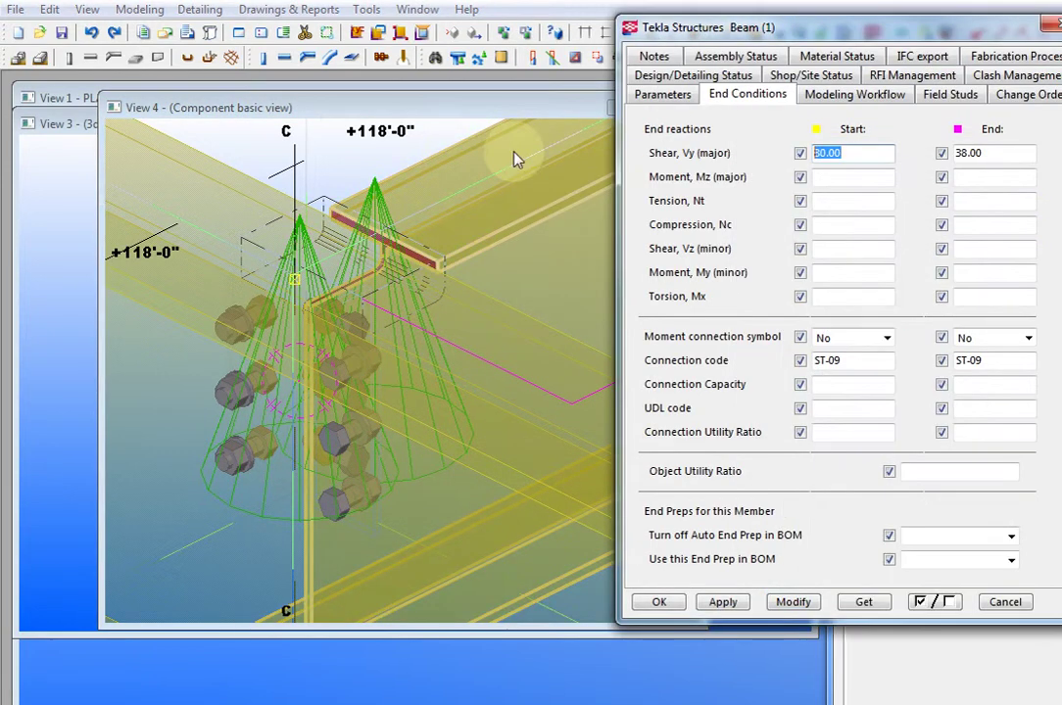
type("100")
left_click(790, 603)
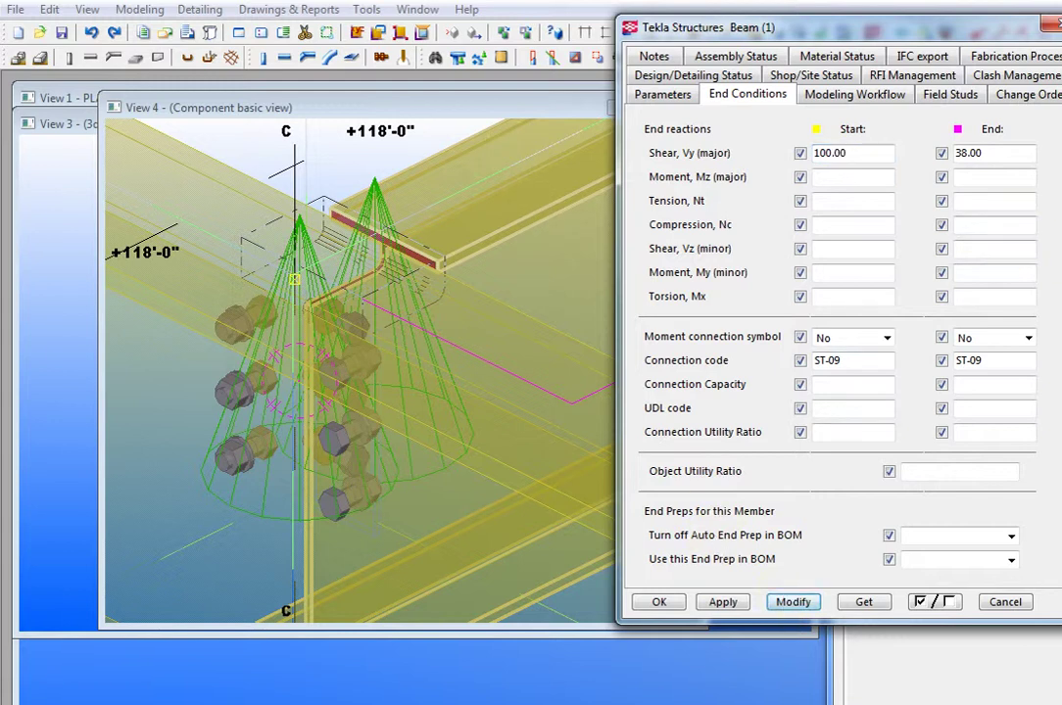
Update the beam's ConnControl connection with the 100 start shear and inspect its plates and bolt rows in the component view
left_click_drag(919, 142, 855, 77)
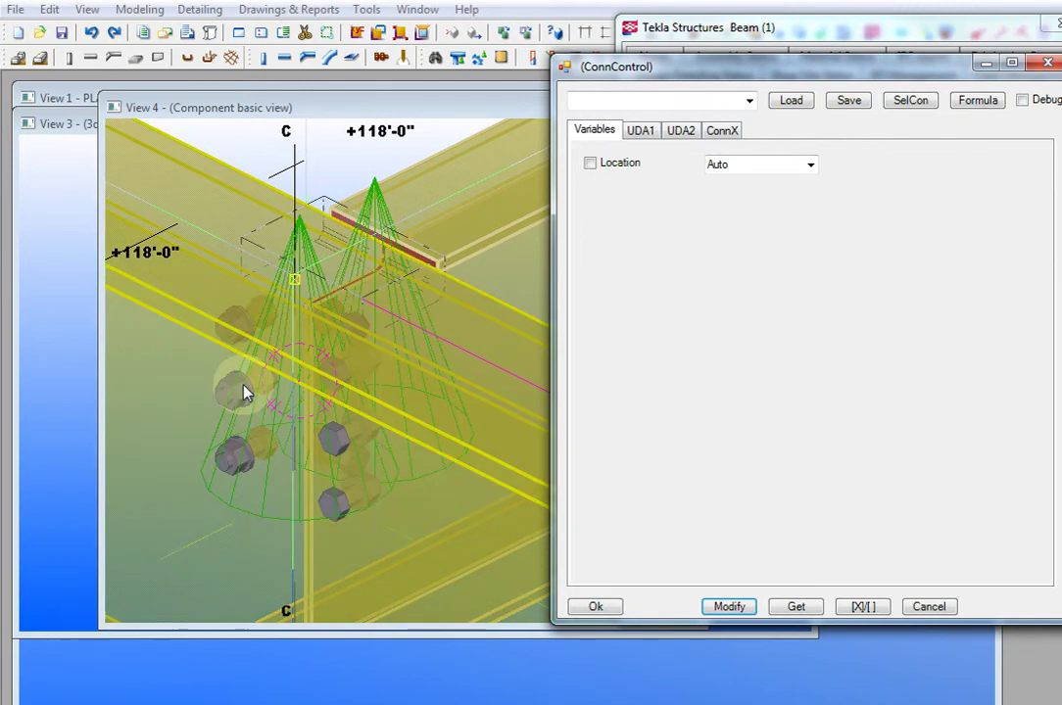
left_click(242, 393)
left_click(742, 607)
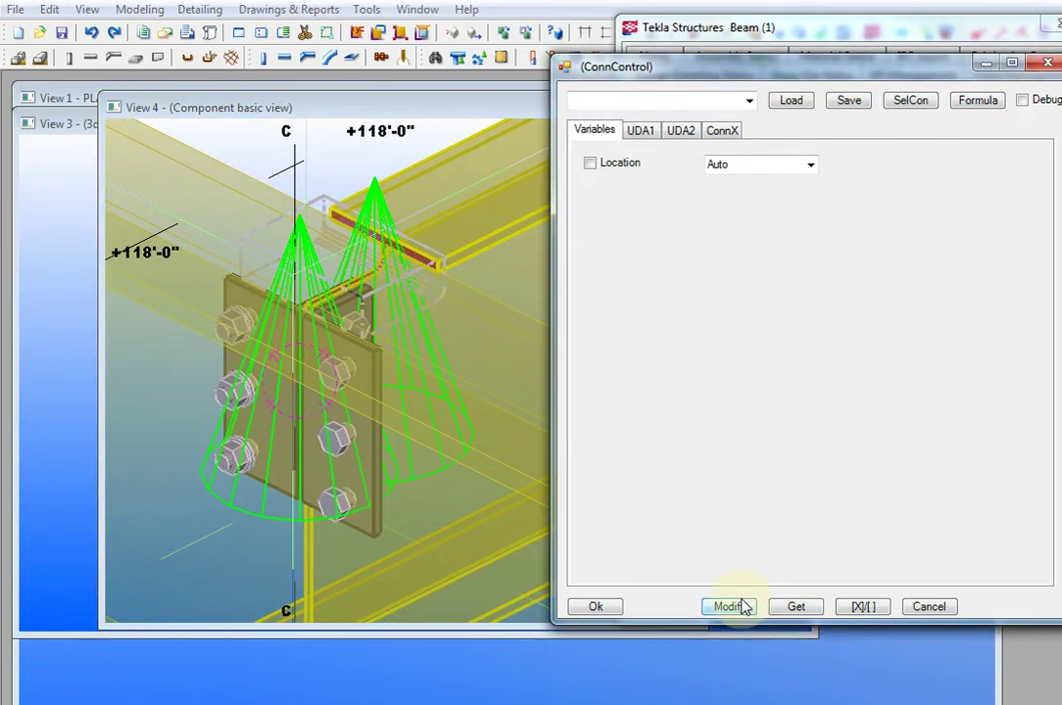
left_click(429, 431)
scroll(336, 441, "down", 3)
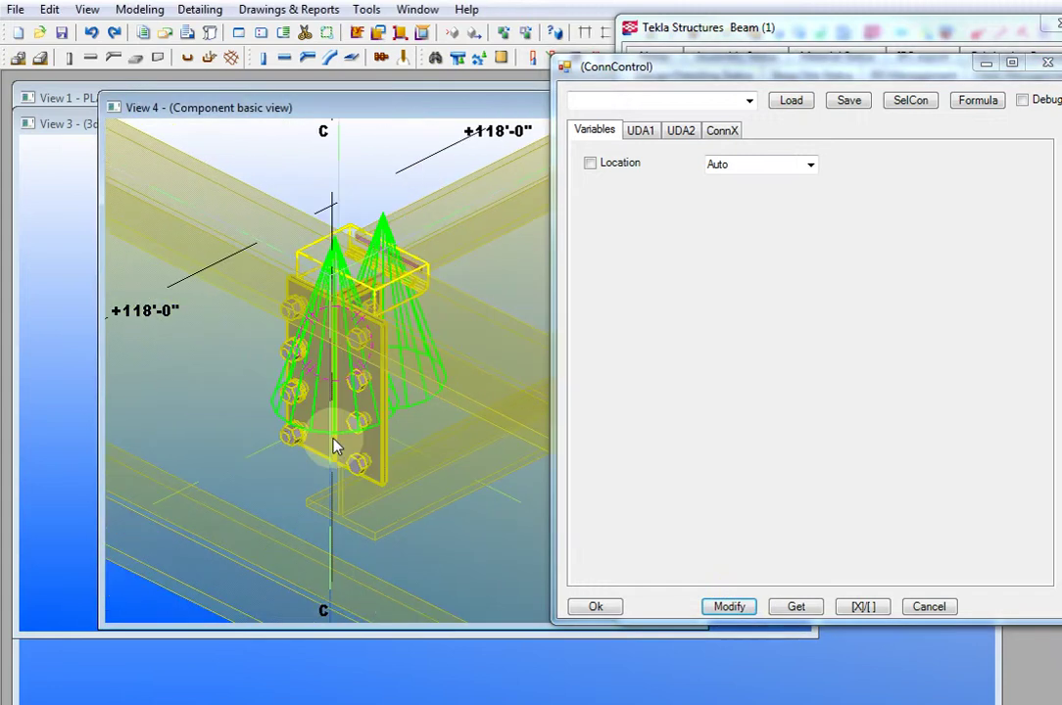
Close the ConnControl and beam properties dialogs and leave the current command
mouse_move(871, 82)
left_mouse_down()
mouse_move(1057, 114)
mouse_move(877, 95)
left_mouse_up()
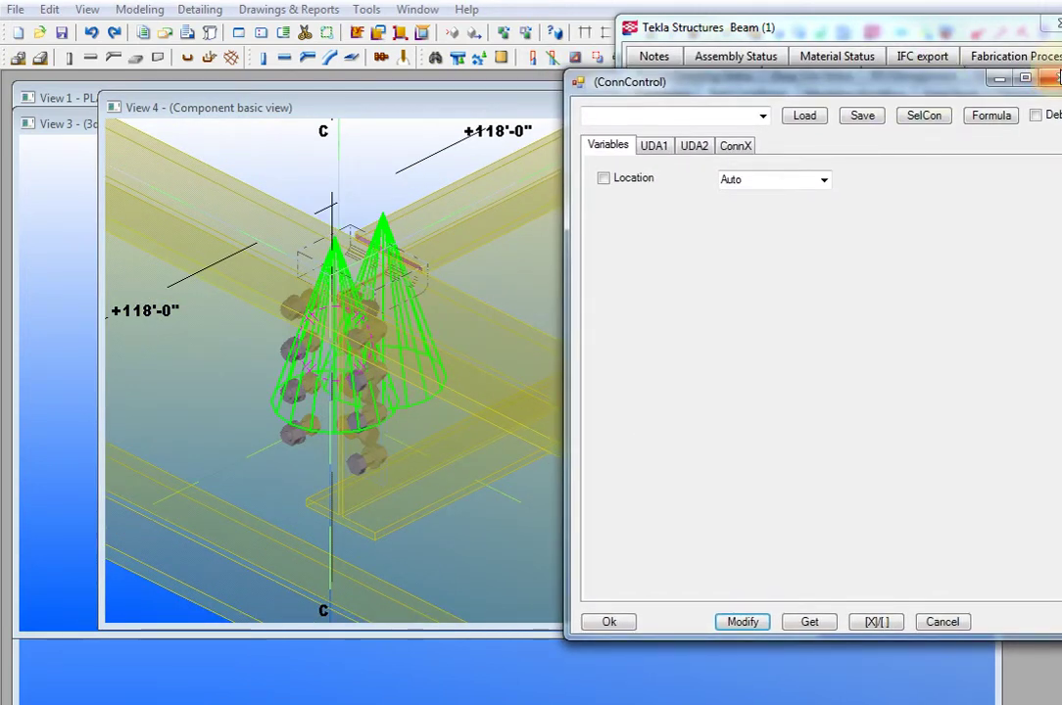
left_click(1052, 79)
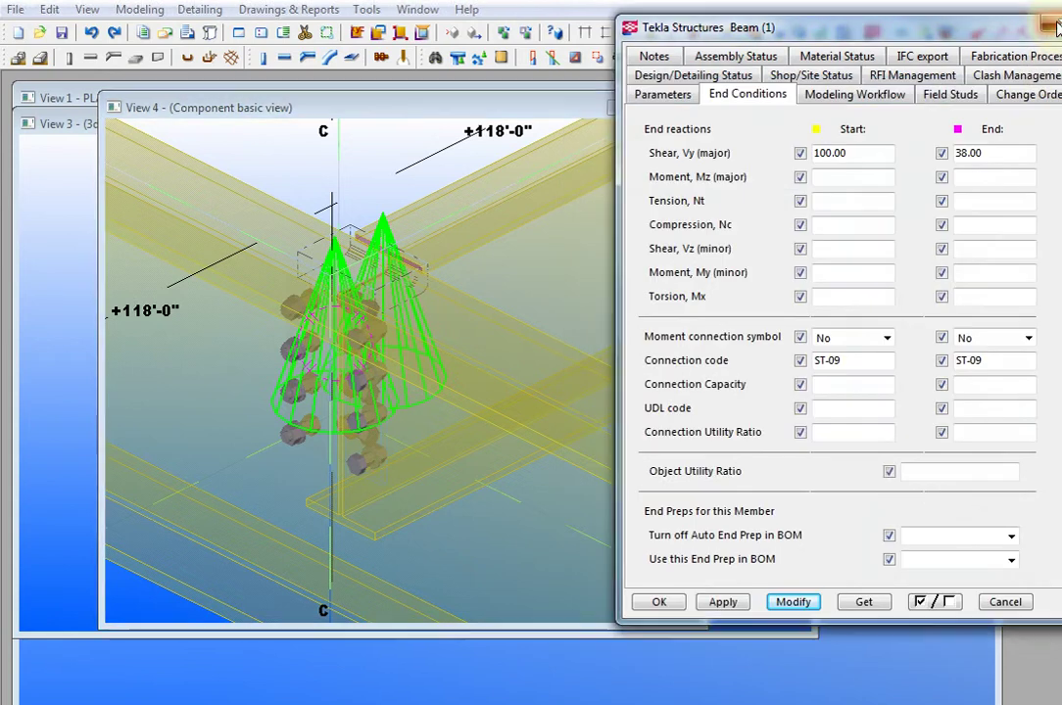
left_click(1054, 27)
key("Escape")
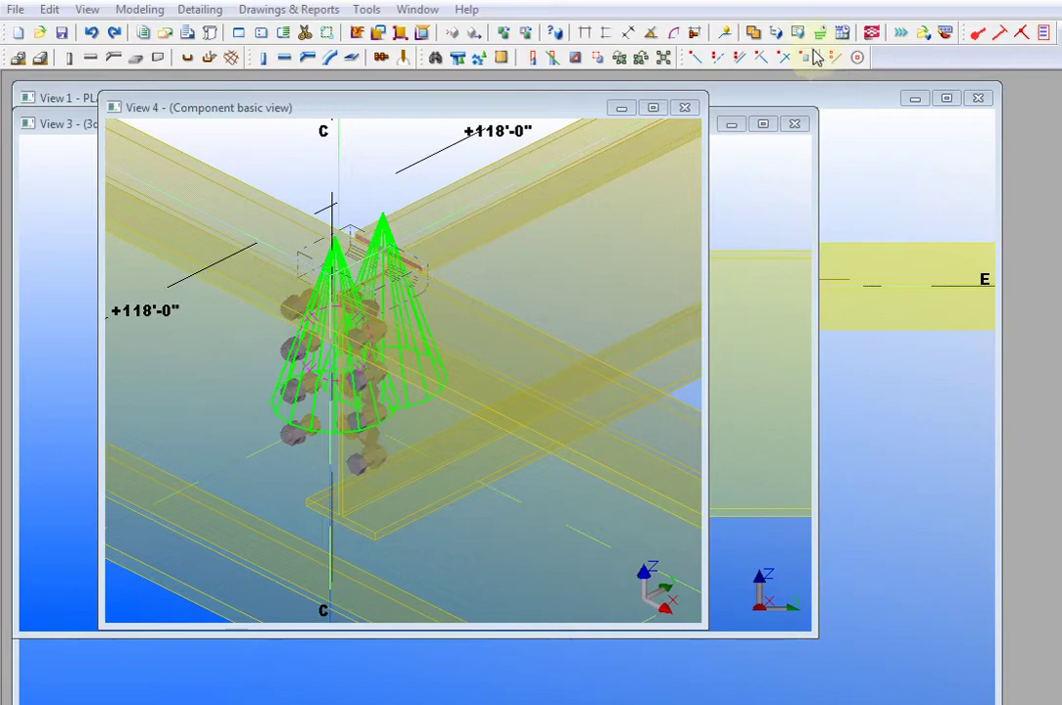
Open the 3395 model folder and browse to the ConnCode folder inside connData
left_click(925, 37)
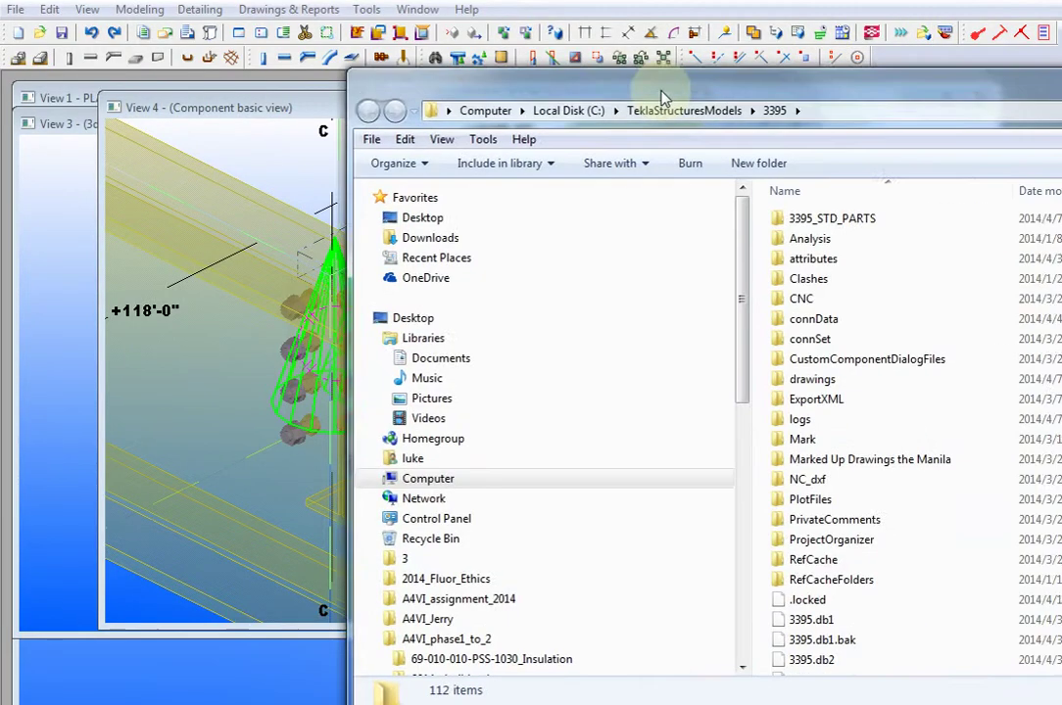
left_click_drag(661, 98, 604, 70)
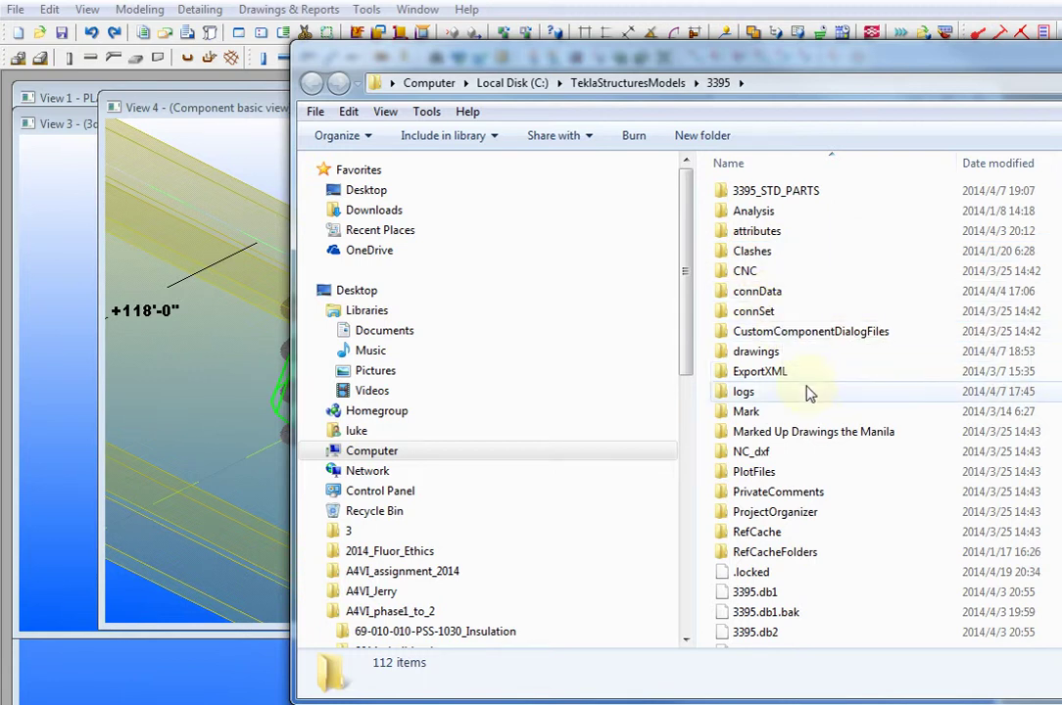
left_click(770, 294)
double_click(770, 294)
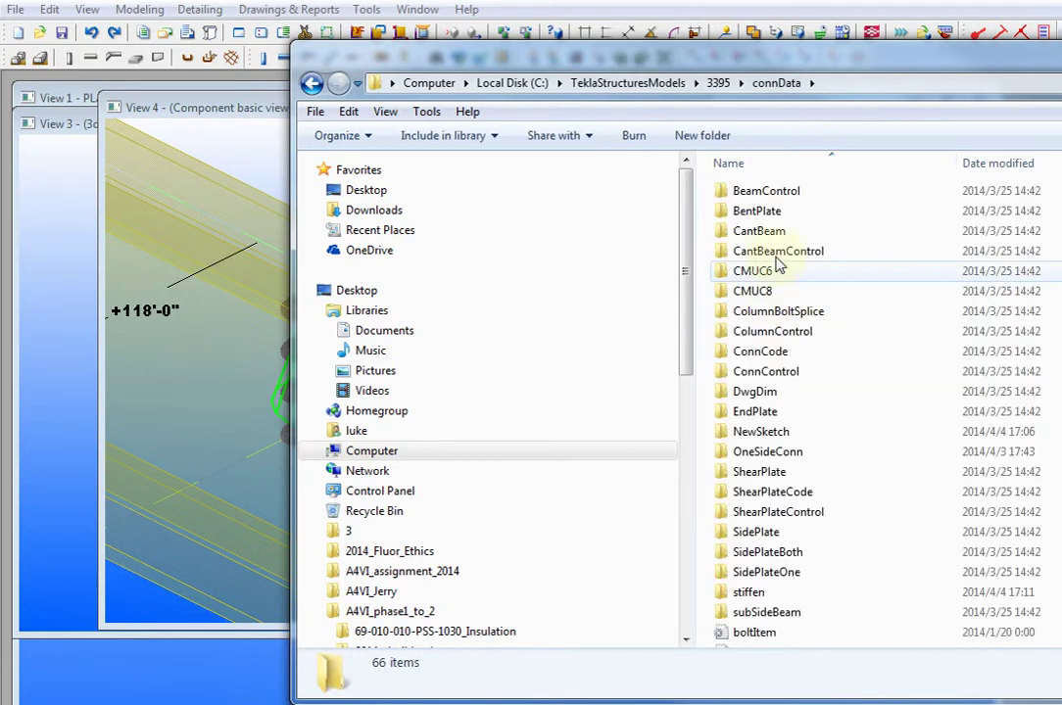
double_click(770, 352)
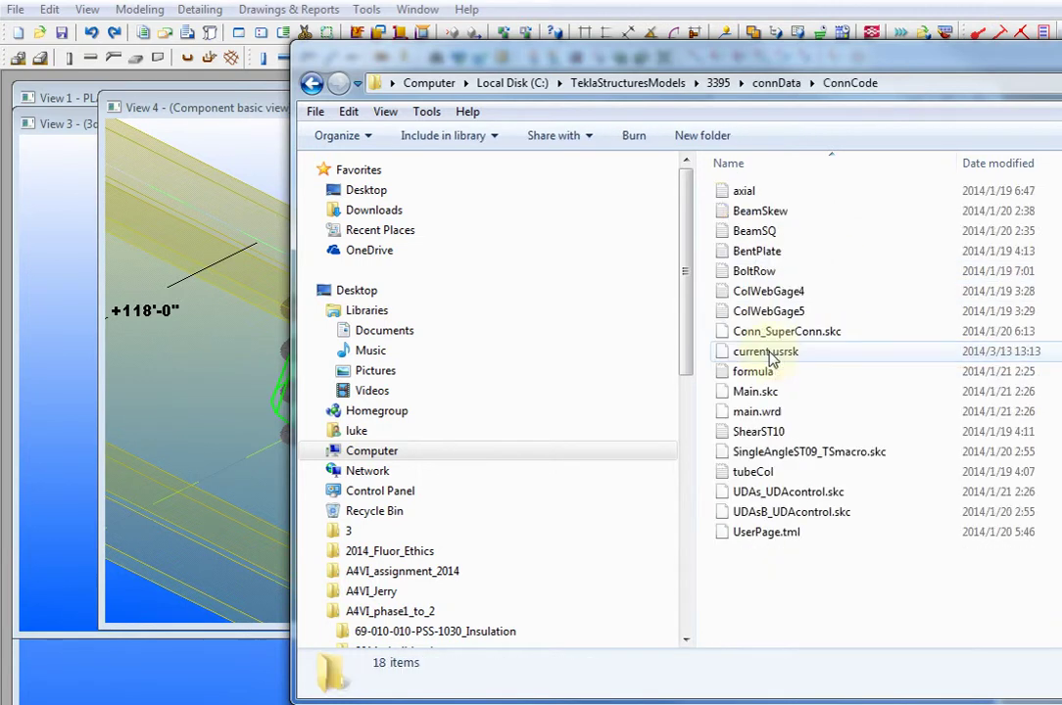
left_click_drag(854, 68, 672, 78)
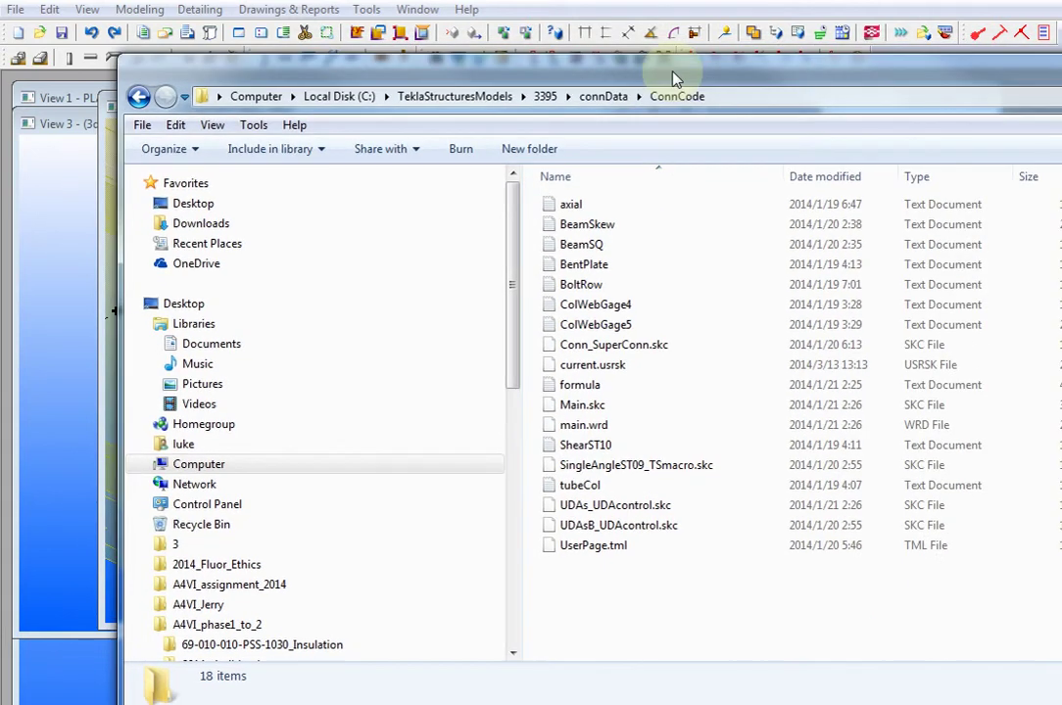
Open the BoltRow text file in the ConnCode folder and examine the bolt row entries for the W14 and W16 profiles
left_click(578, 244)
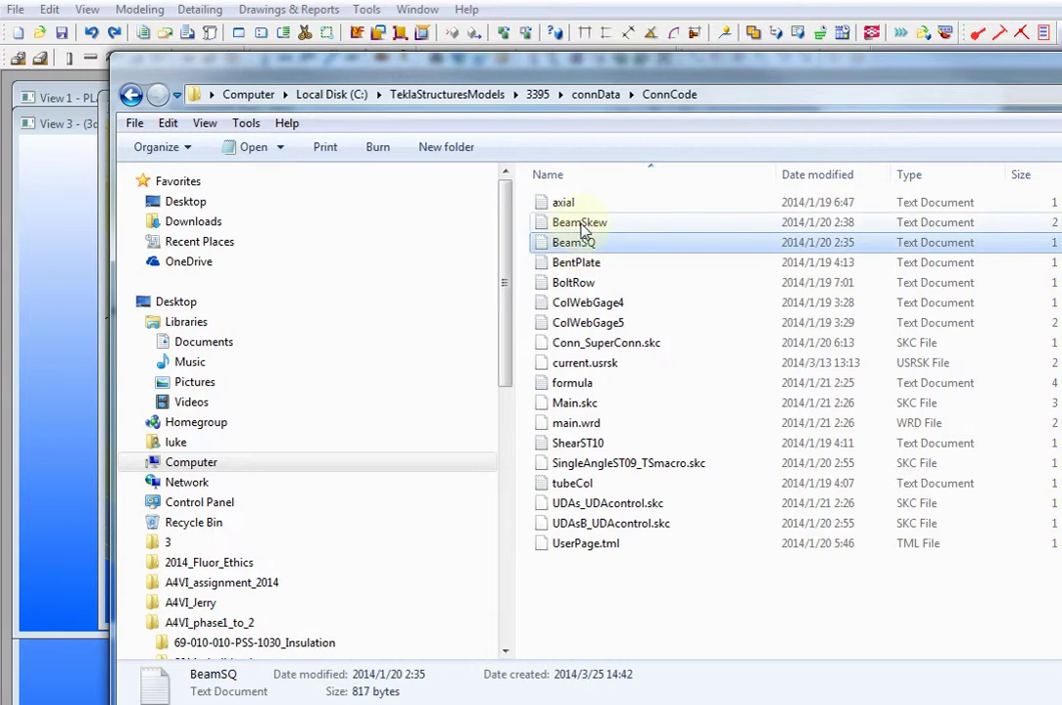
left_click(576, 224)
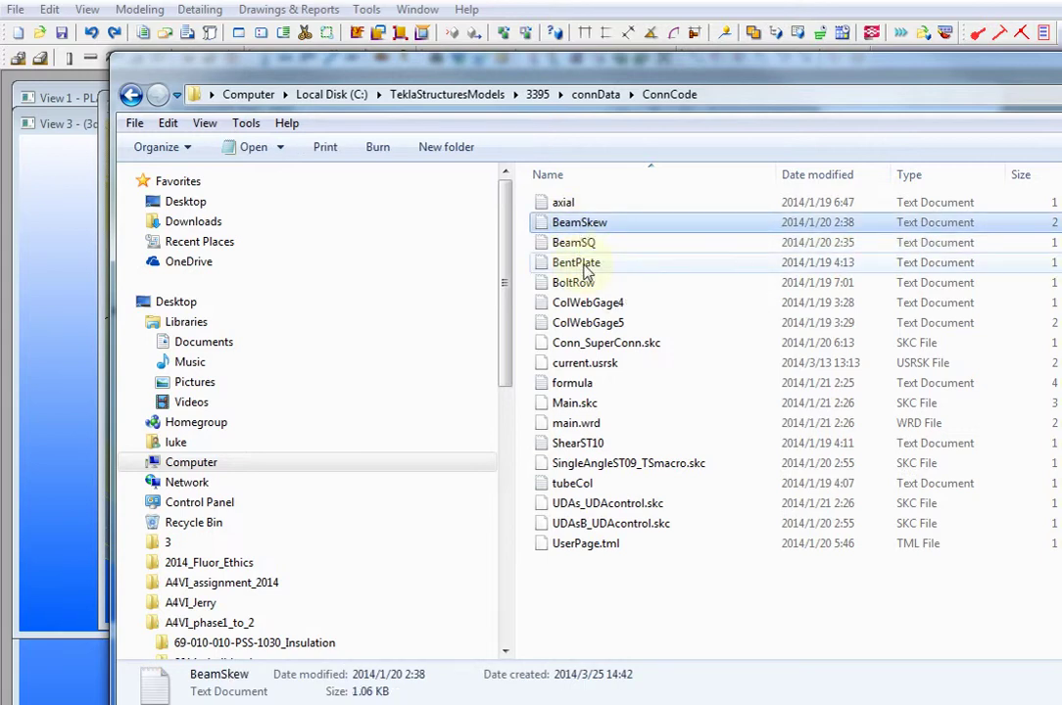
left_click(583, 267)
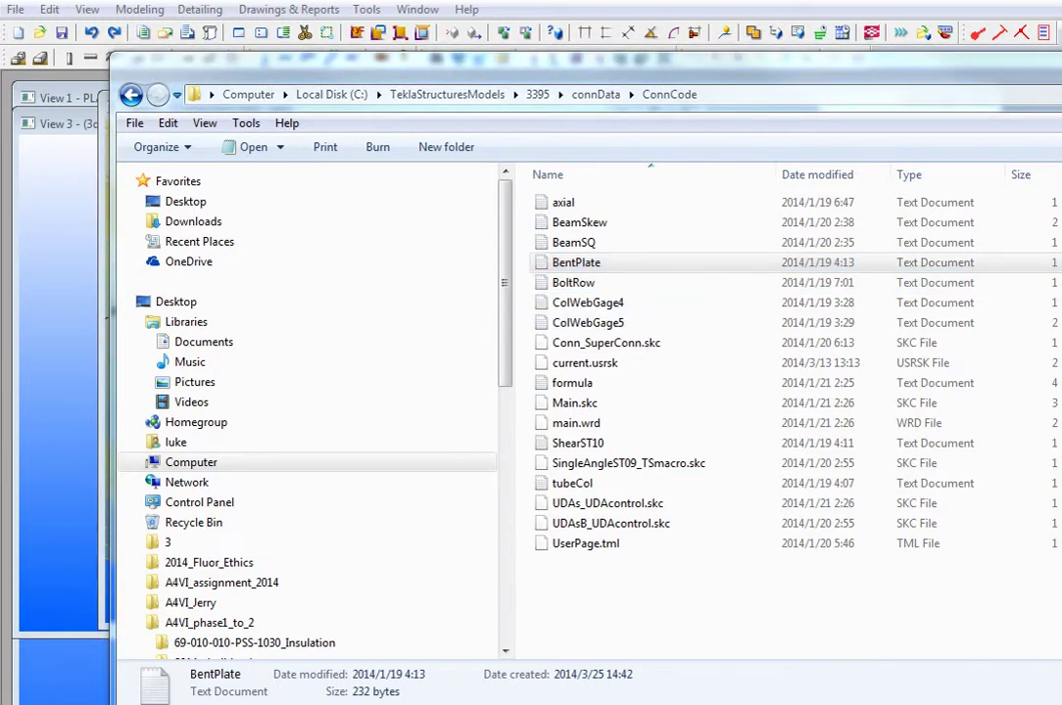
left_click_drag(1061, 76, 825, 95)
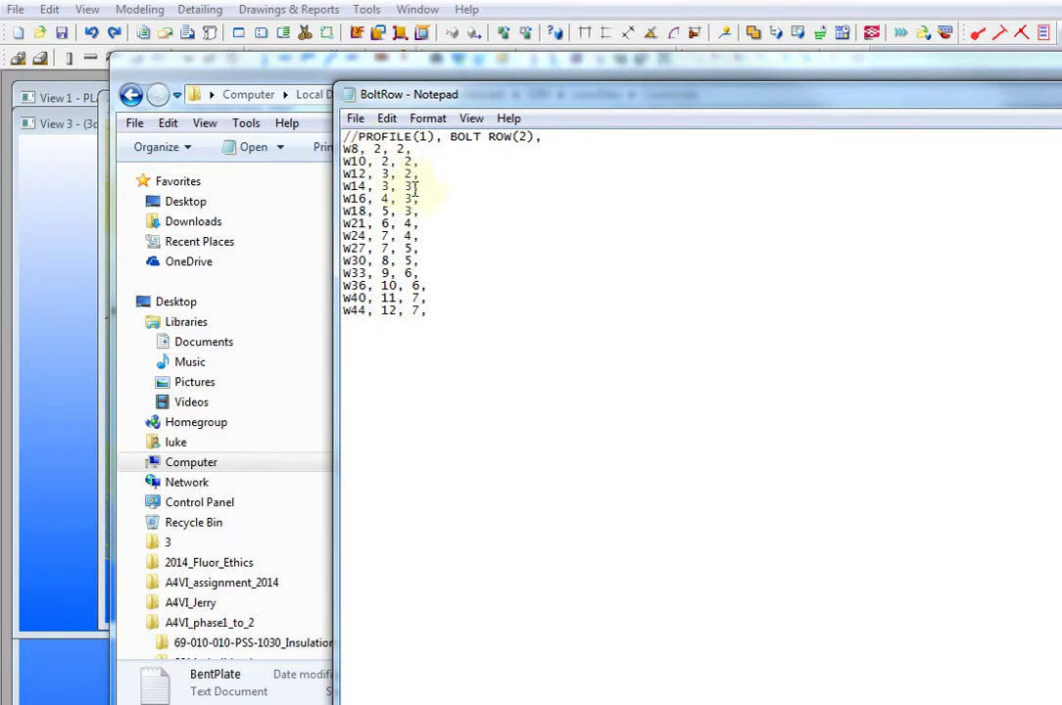
left_click_drag(415, 186, 408, 186)
left_click(409, 198)
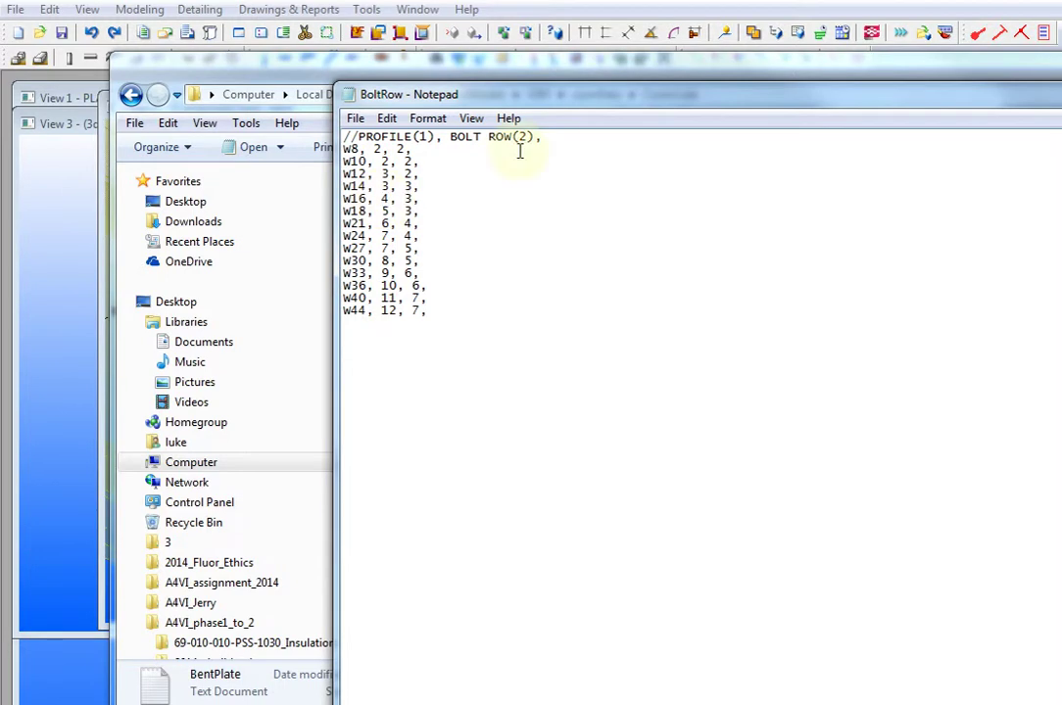
left_click_drag(609, 98, 1061, 108)
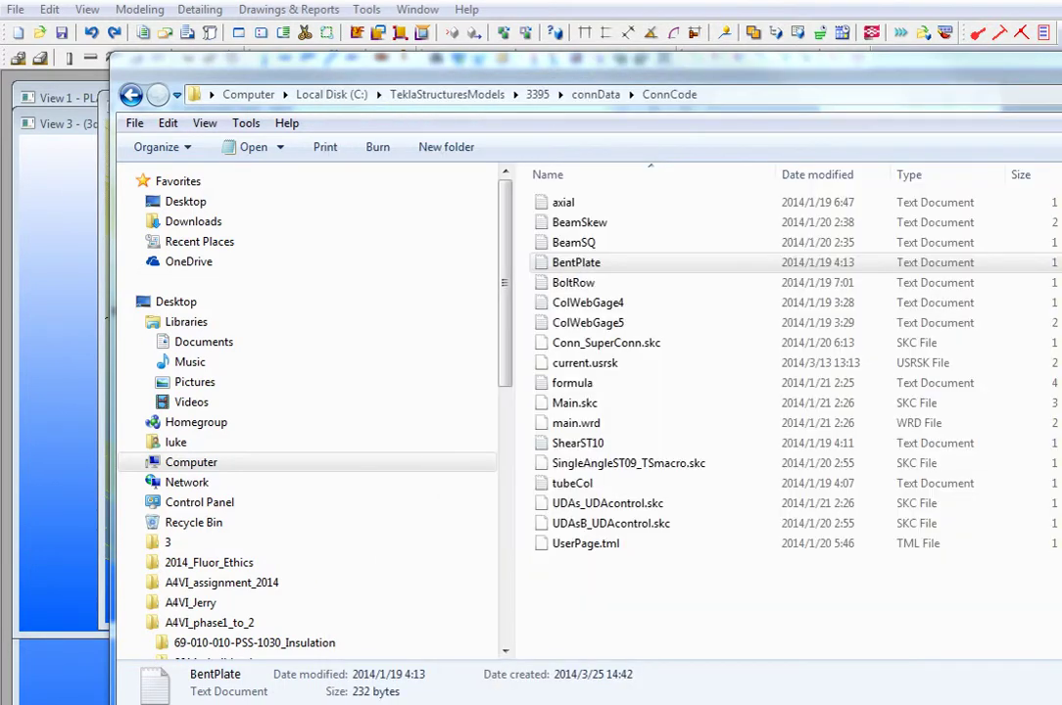
Open the BeamSQ text file and examine its sketch, profile, row number, web thickness and capacity columns, starting with the ST-09 entries
double_click(577, 243)
left_click_drag(921, 102, 616, 67)
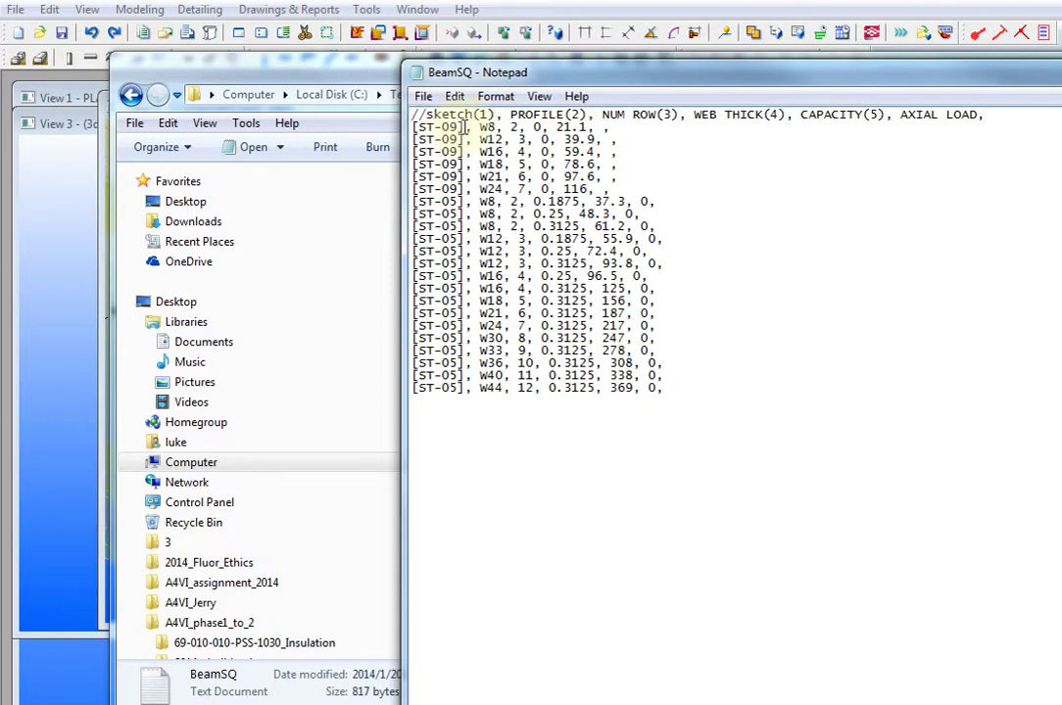
left_click_drag(467, 128, 412, 128)
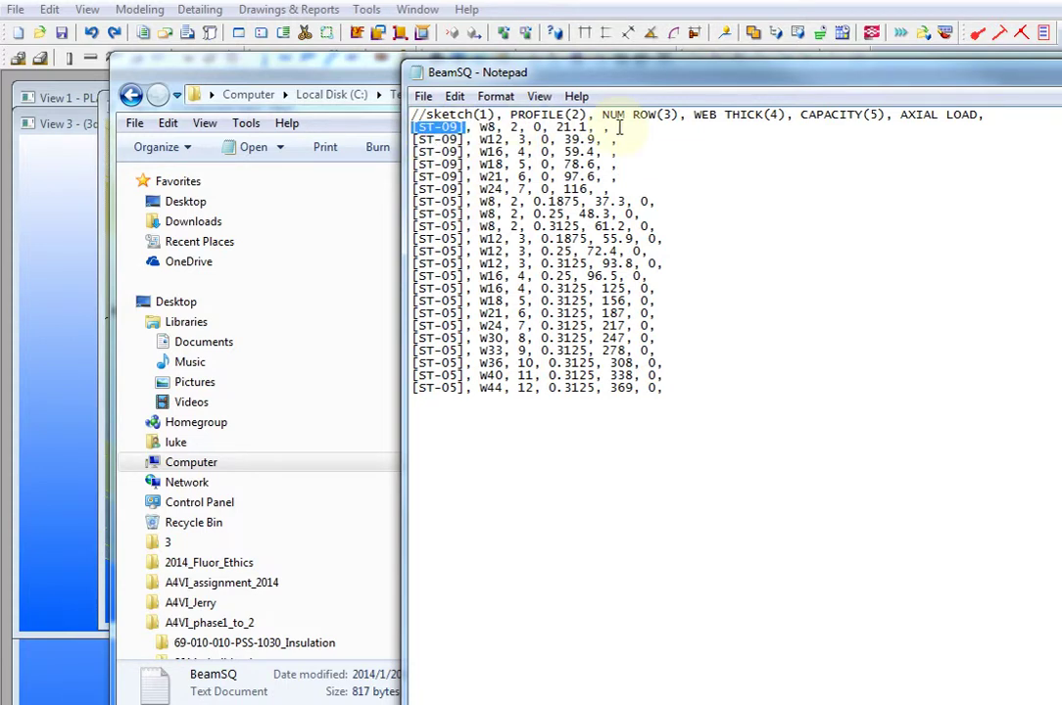
left_click_drag(536, 70, 601, 62)
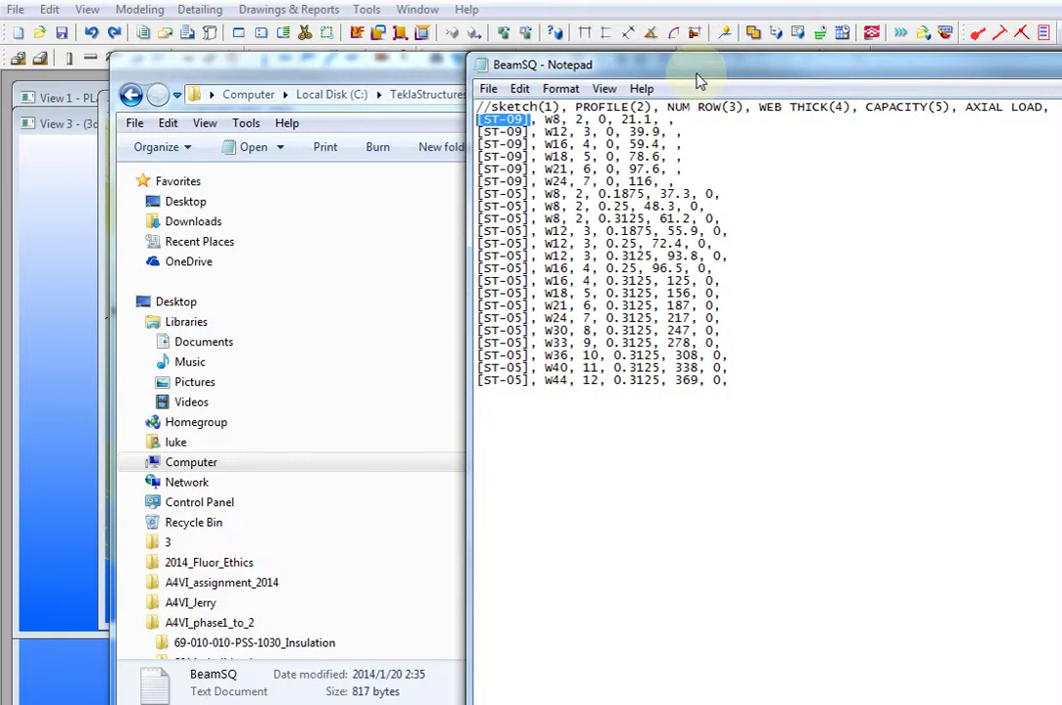
left_click(571, 153)
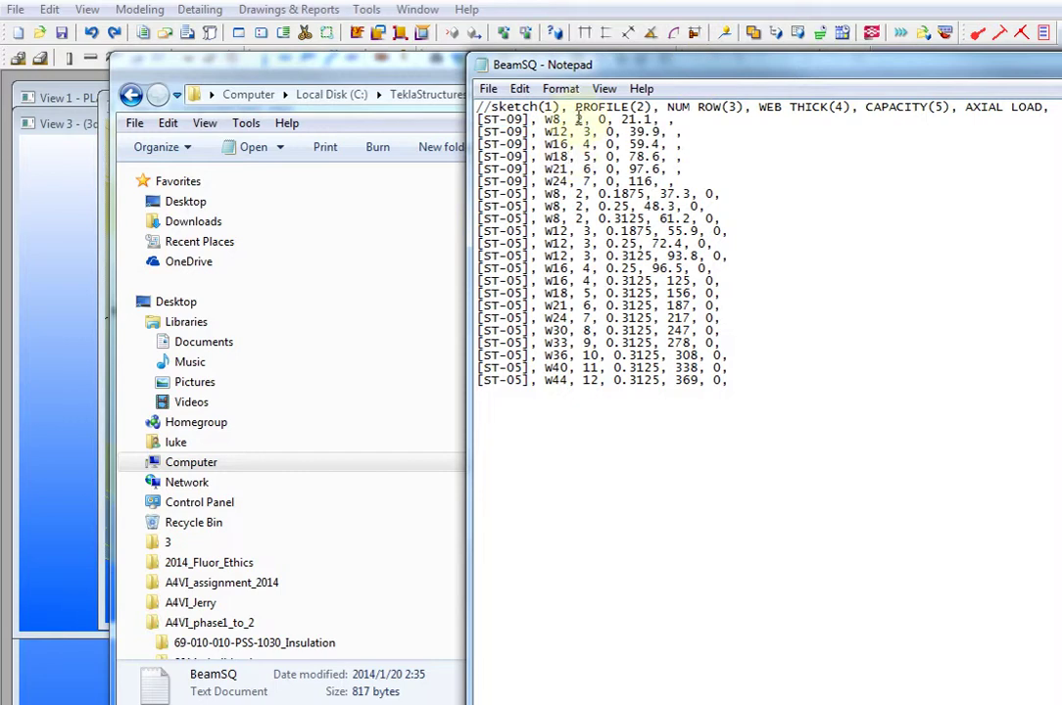
left_click(578, 114)
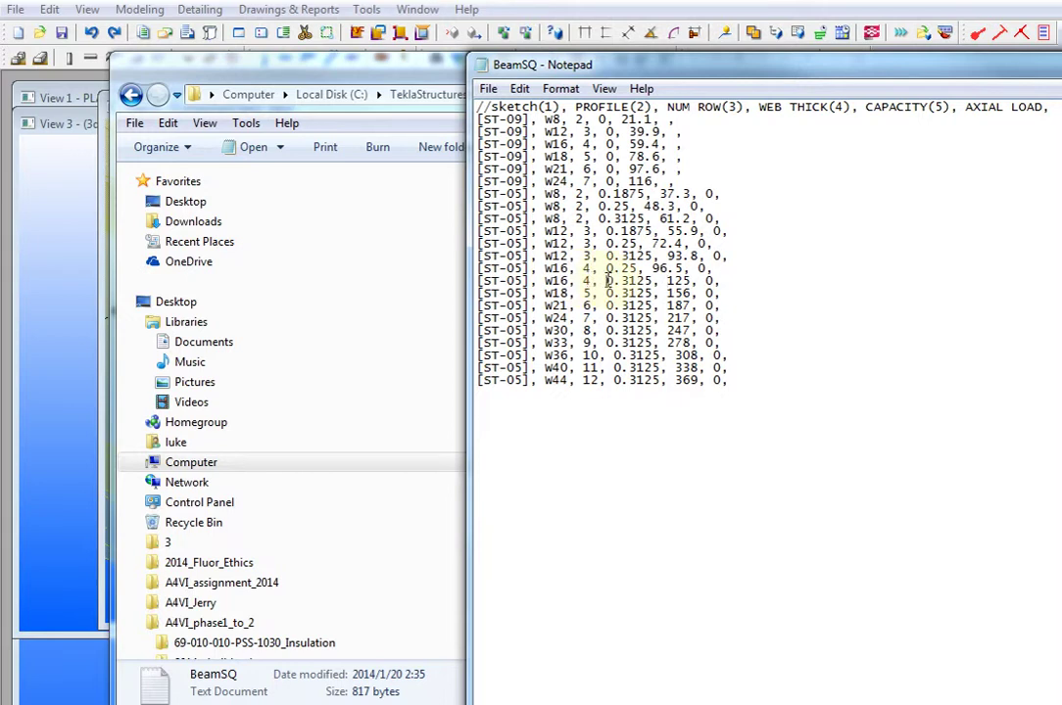
Examine the capacity, web thickness and sketch code in BeamSQ's ST-05 W16 row with 0.3125 web thickness, and close the file and folder
left_click_drag(606, 281, 653, 281)
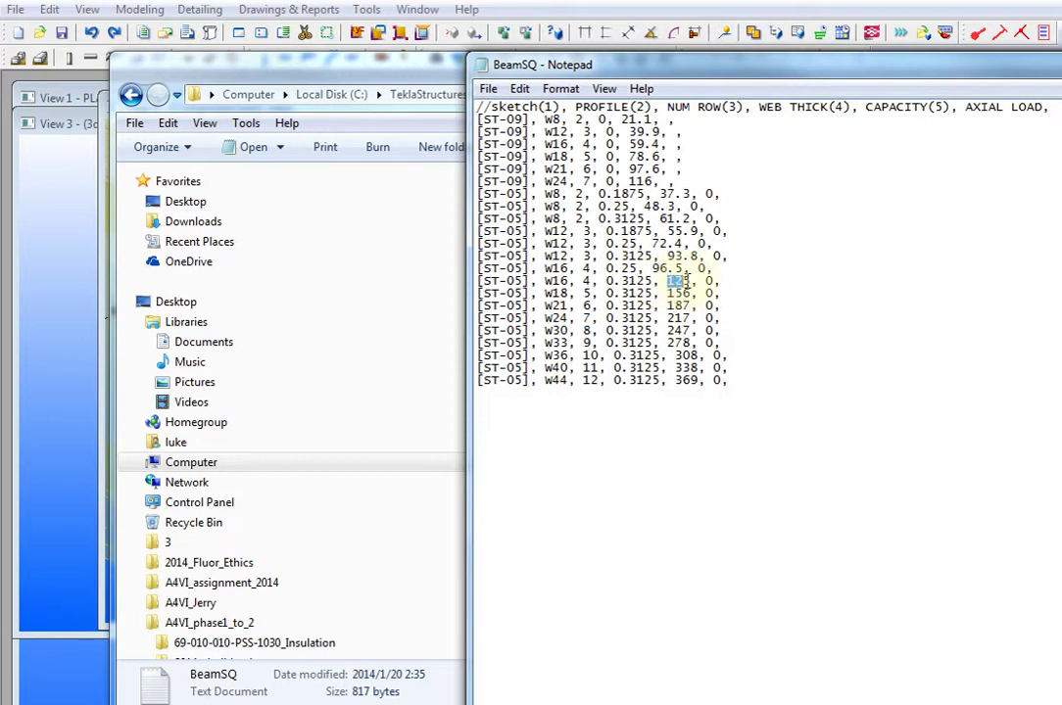
left_click_drag(667, 281, 693, 281)
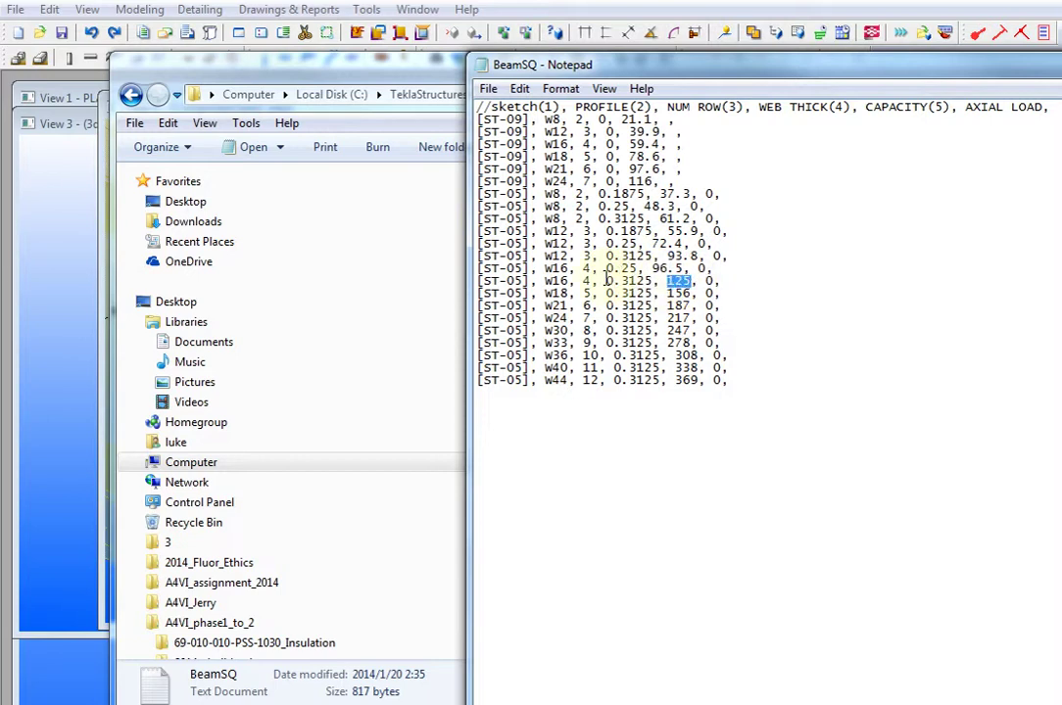
left_click_drag(607, 281, 655, 282)
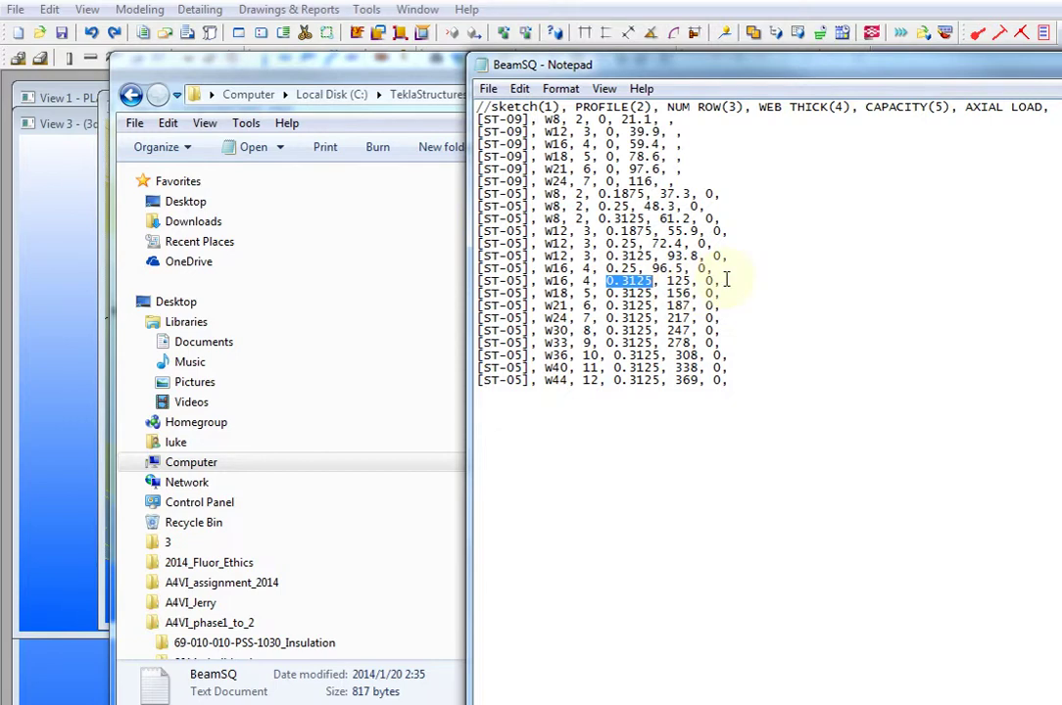
left_click_drag(538, 281, 479, 281)
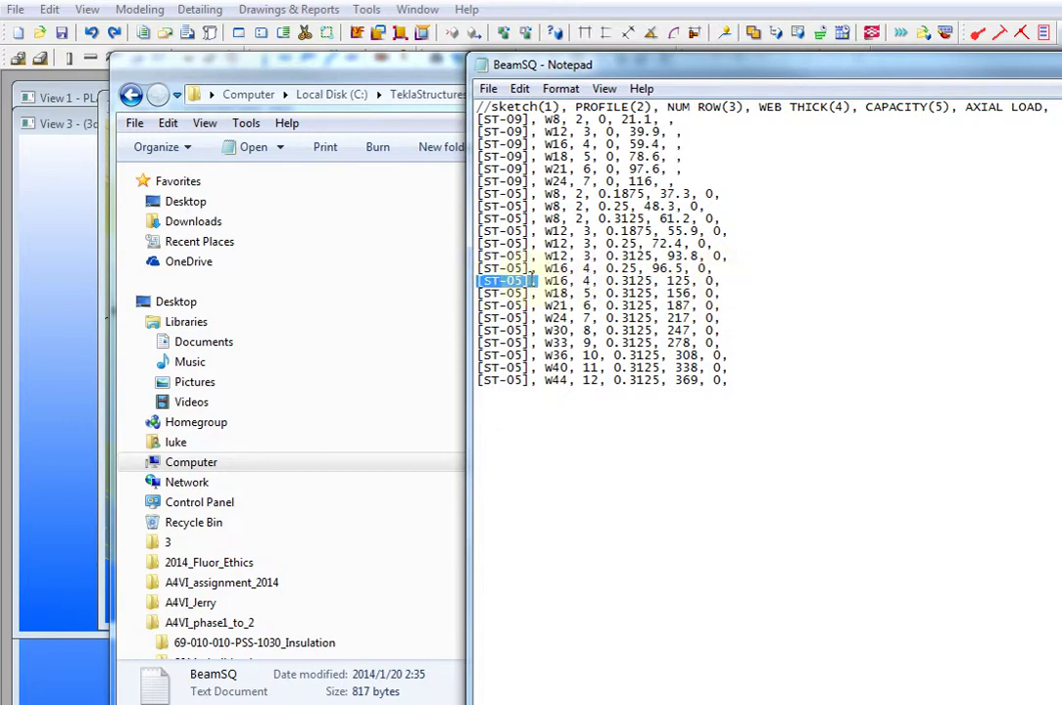
left_click(530, 281)
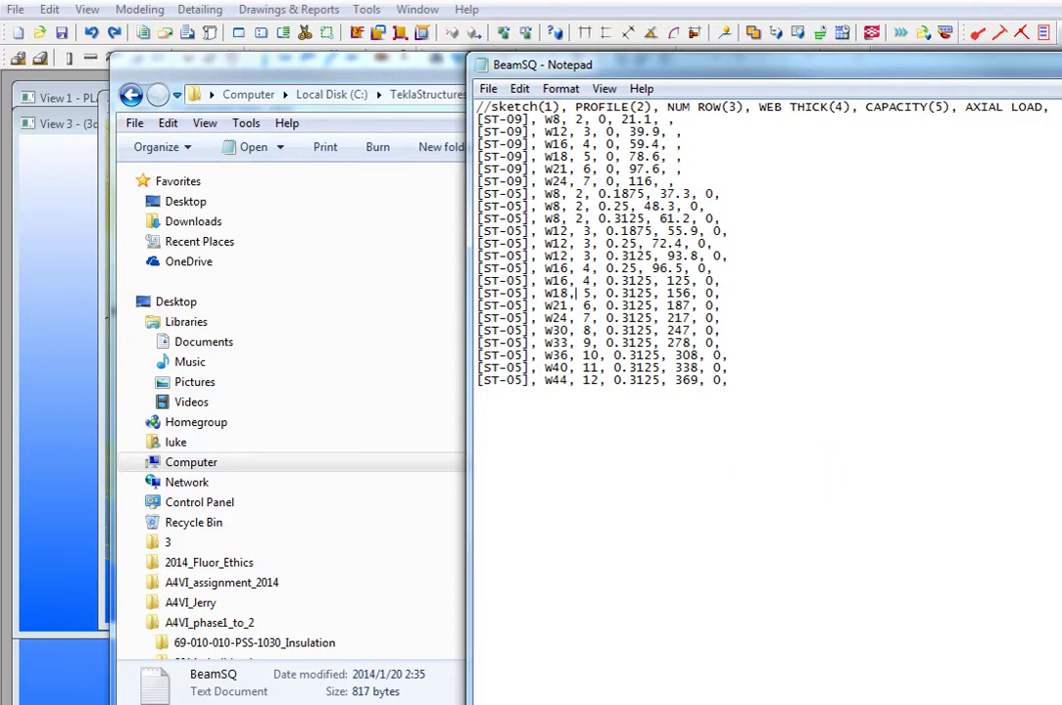
key("alt+F4")
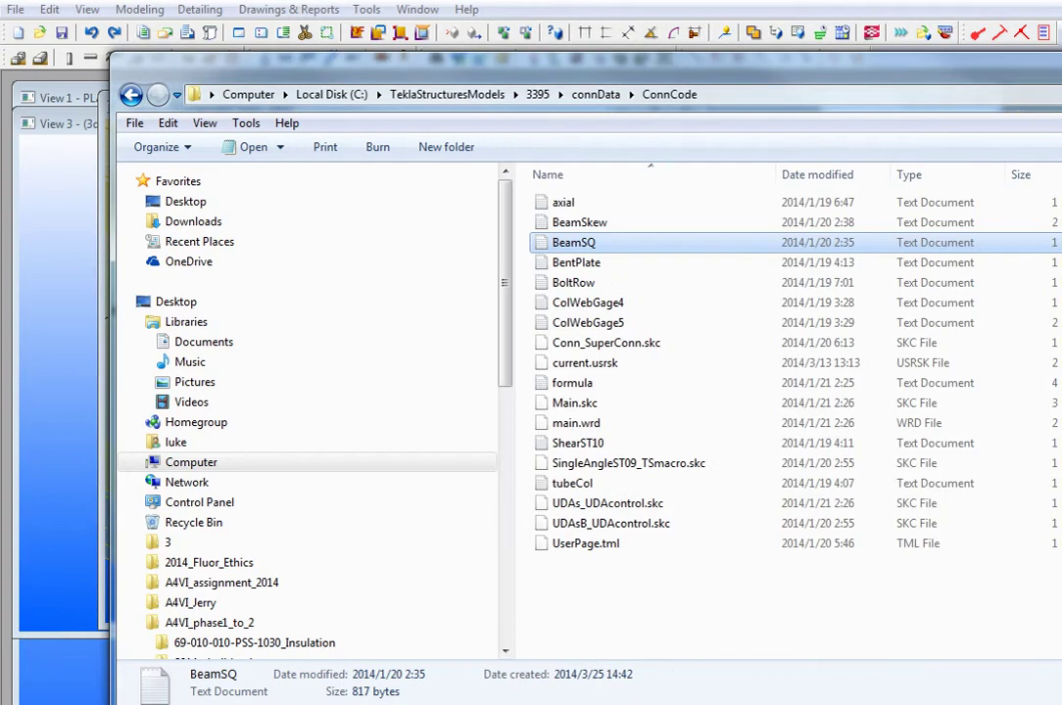
key("alt+F4")
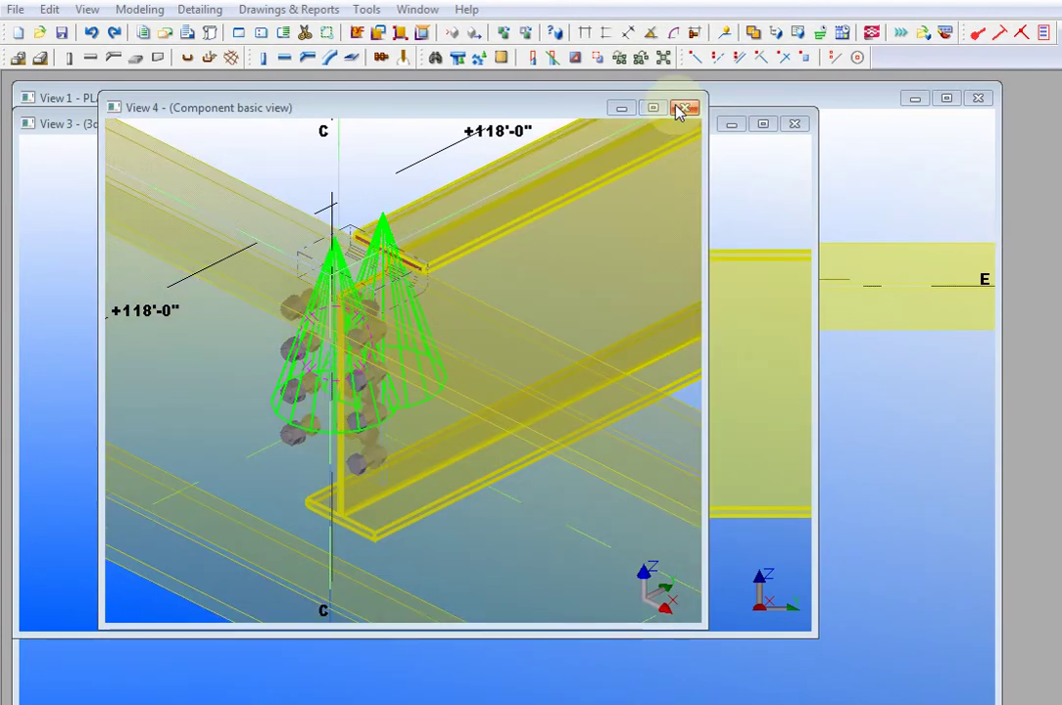
Close the component and 3D views and select the entire main floor framing from grid F to grid A in the plan view
left_click(685, 107)
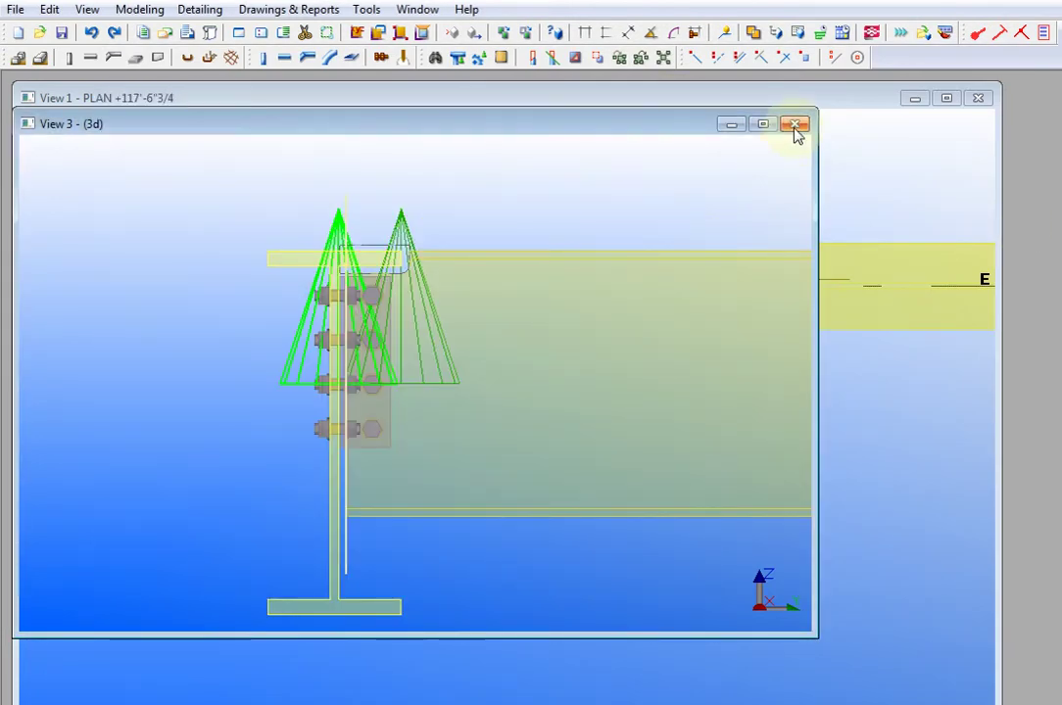
left_click(795, 124)
scroll(645, 338, "down", 5)
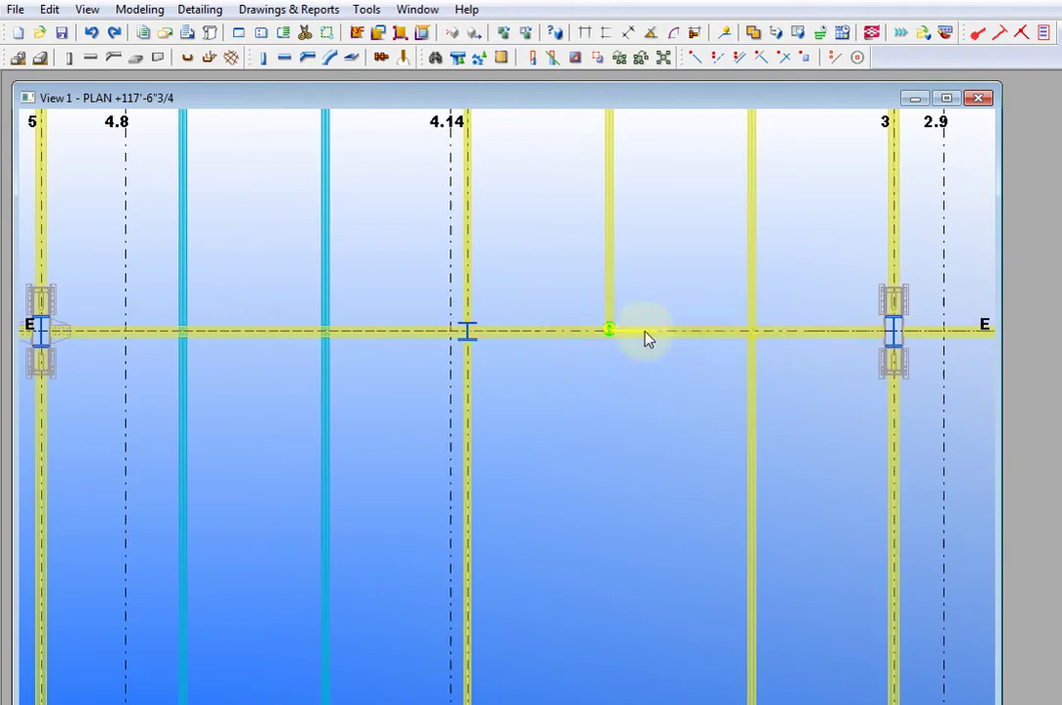
middle_click_drag(768, 356, 646, 383)
scroll(646, 390, "down", 4)
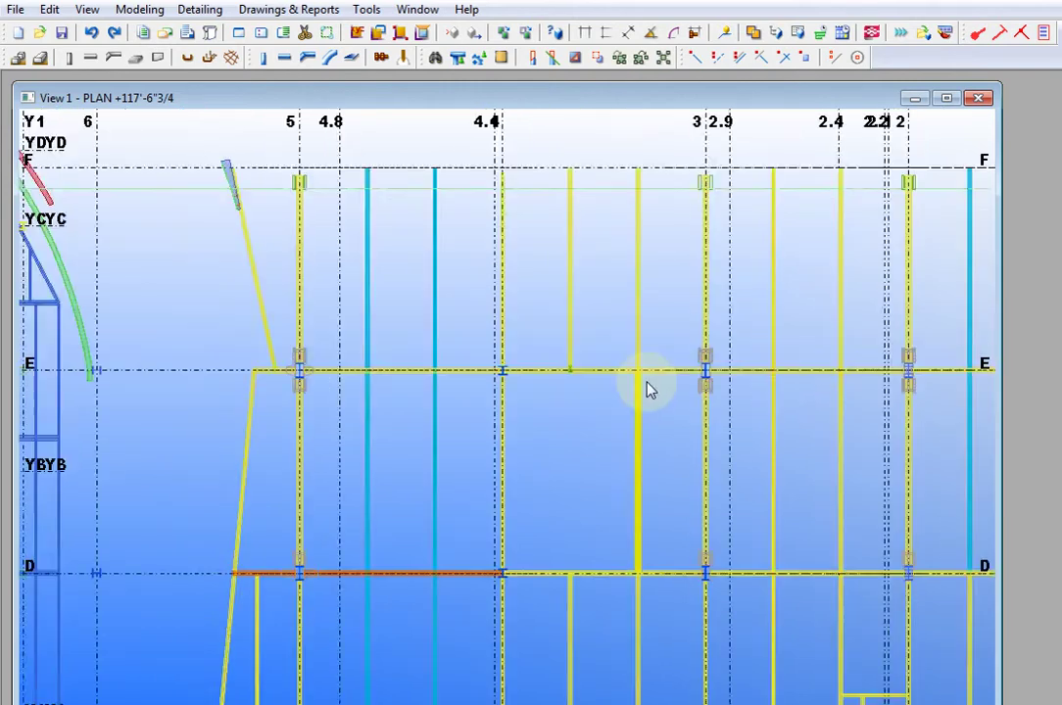
scroll(488, 297, "down", 2)
scroll(486, 292, "down", 2)
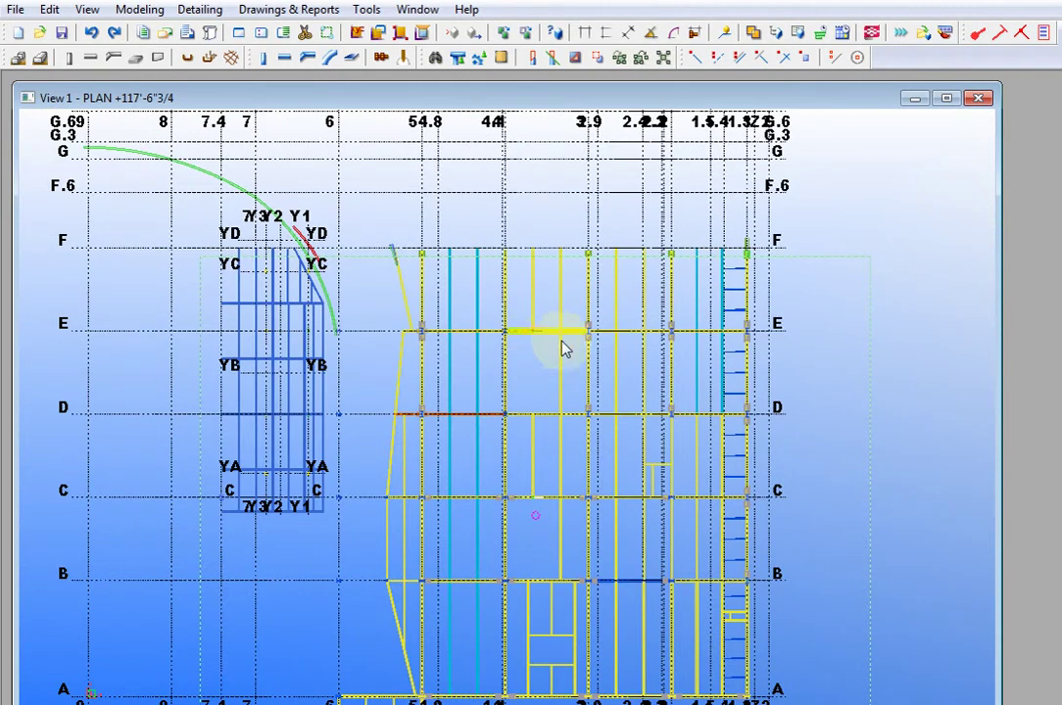
middle_click_drag(609, 368, 578, 308)
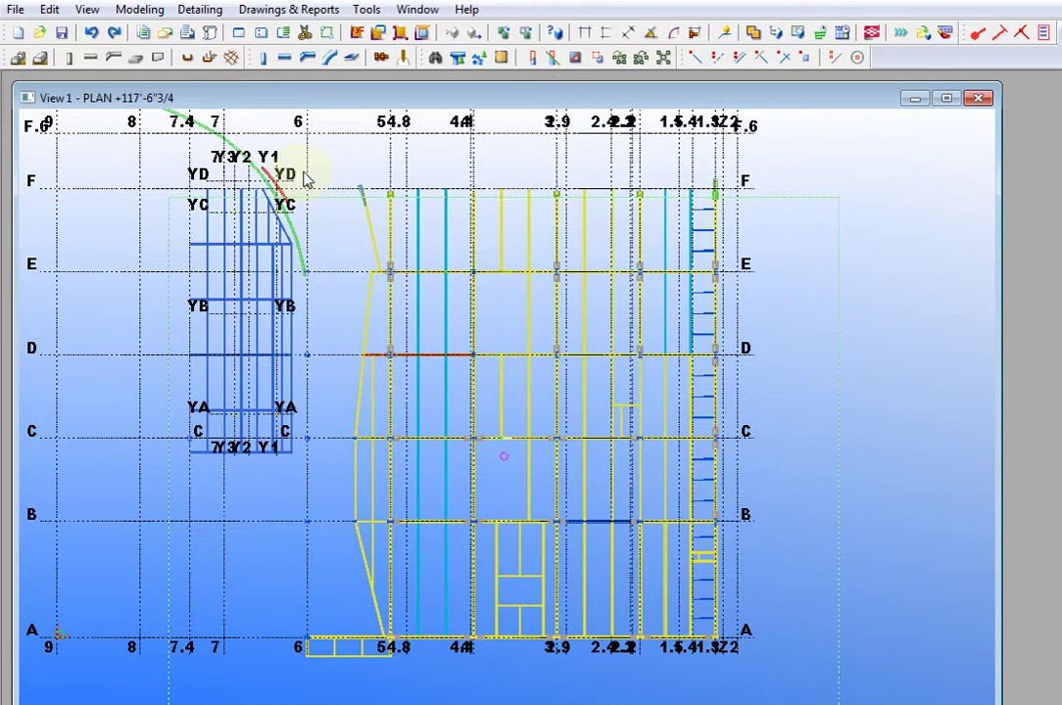
left_click_drag(298, 172, 811, 654)
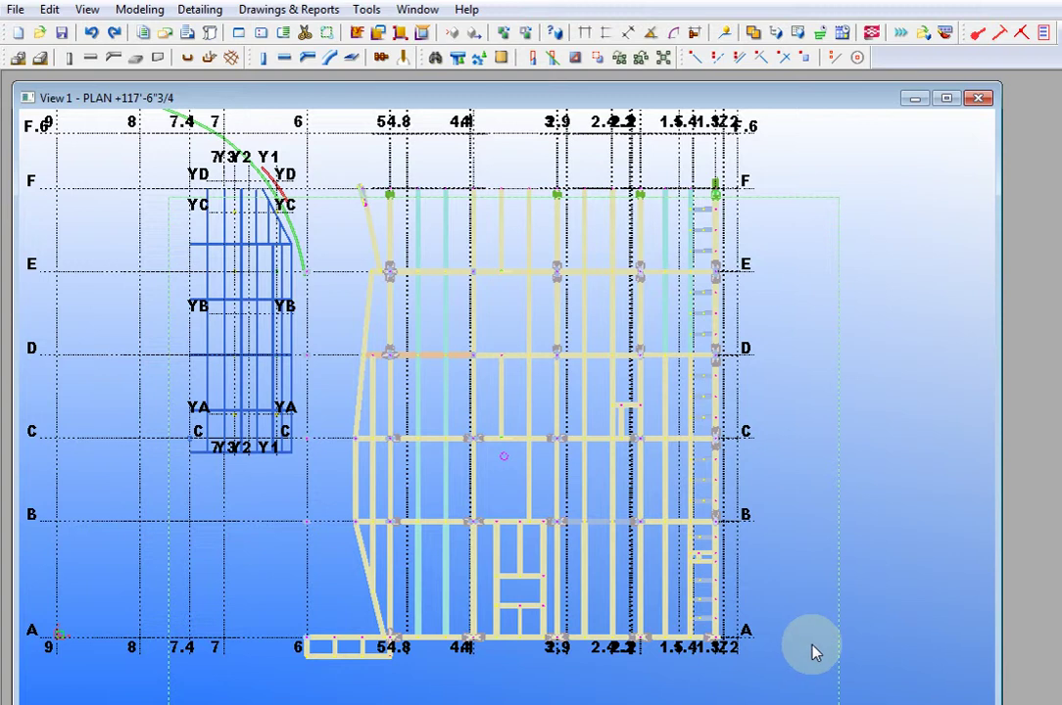
Clear the floor framing selection and open a component basic view of the side plate connection at grids D and 1.3
left_click(769, 485)
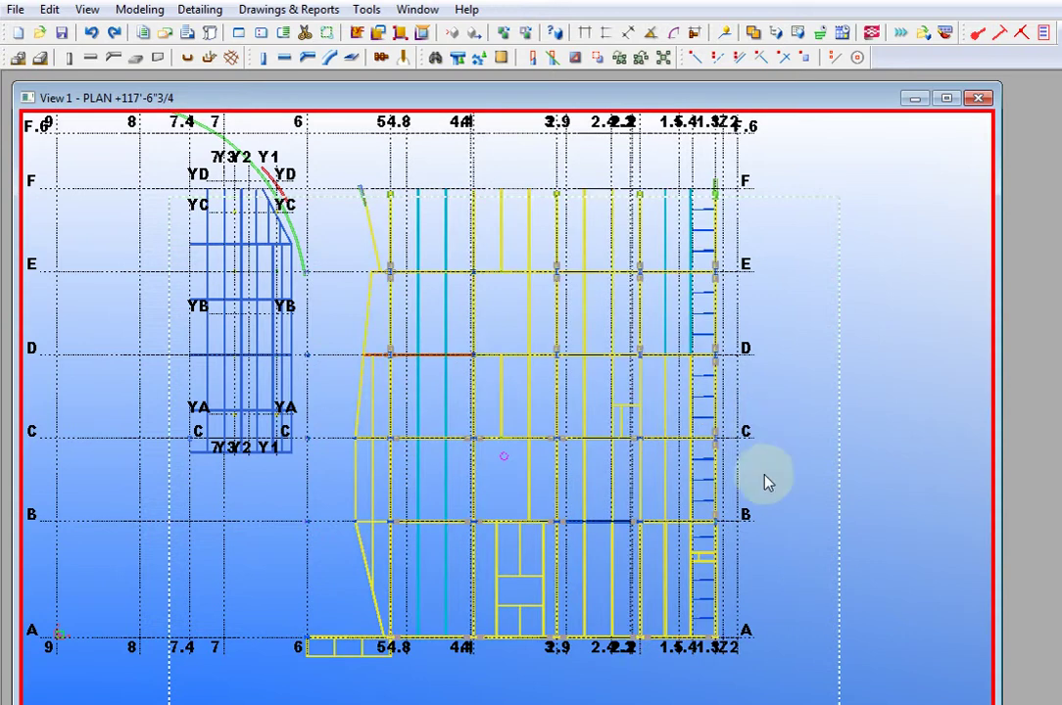
scroll(685, 402, "up", 7)
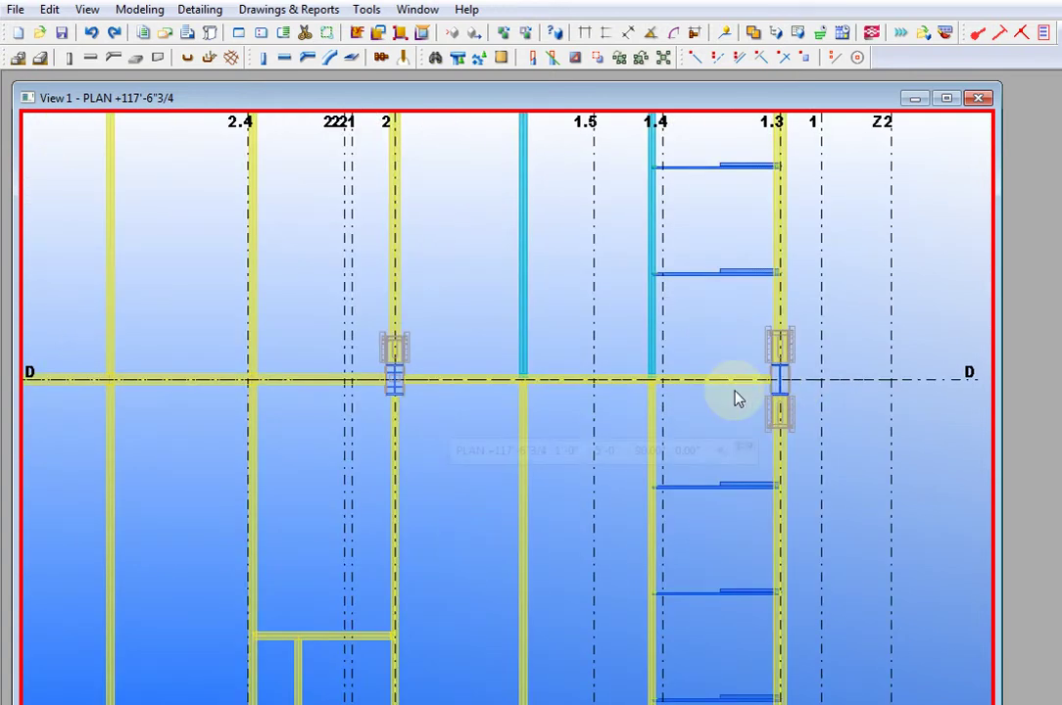
scroll(737, 399, "up", 2)
right_click(705, 368)
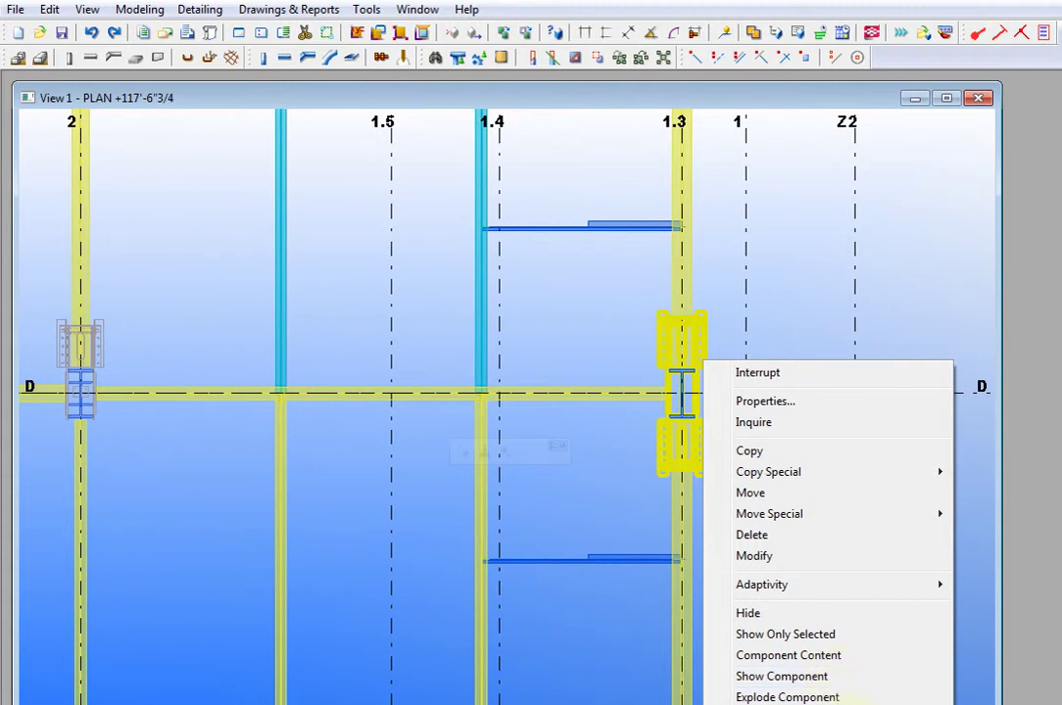
left_click(971, 704)
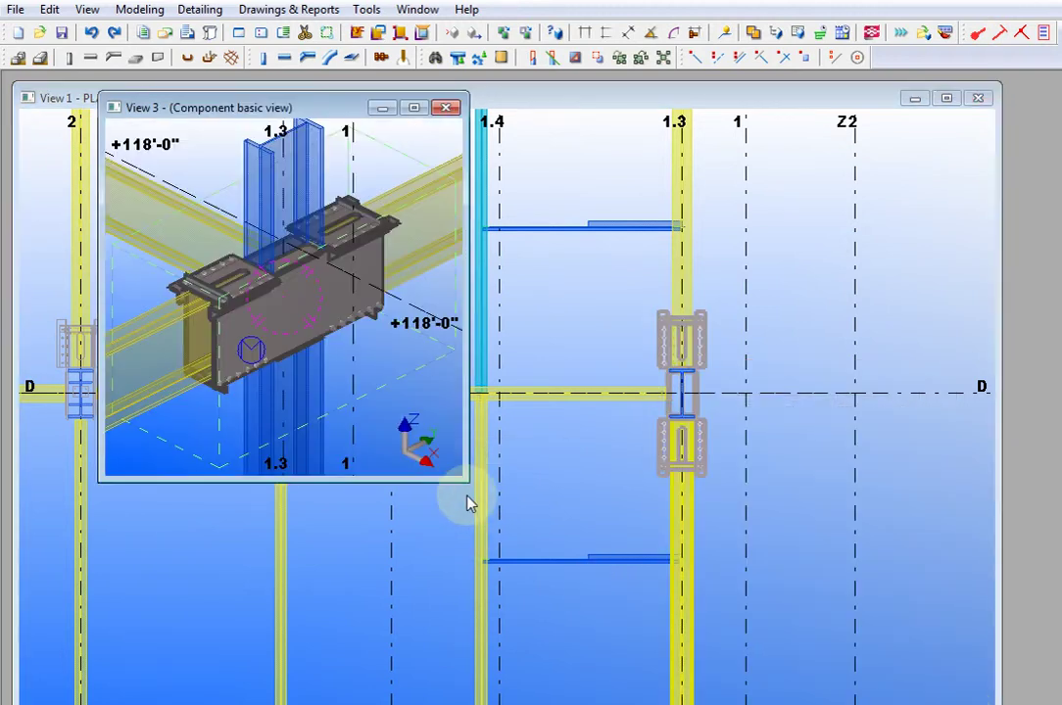
Enlarge the component basic view and examine the connection's side plates, top cover plates, angles and bolts around the column
left_click_drag(466, 479, 825, 642)
scroll(462, 441, "up", 4)
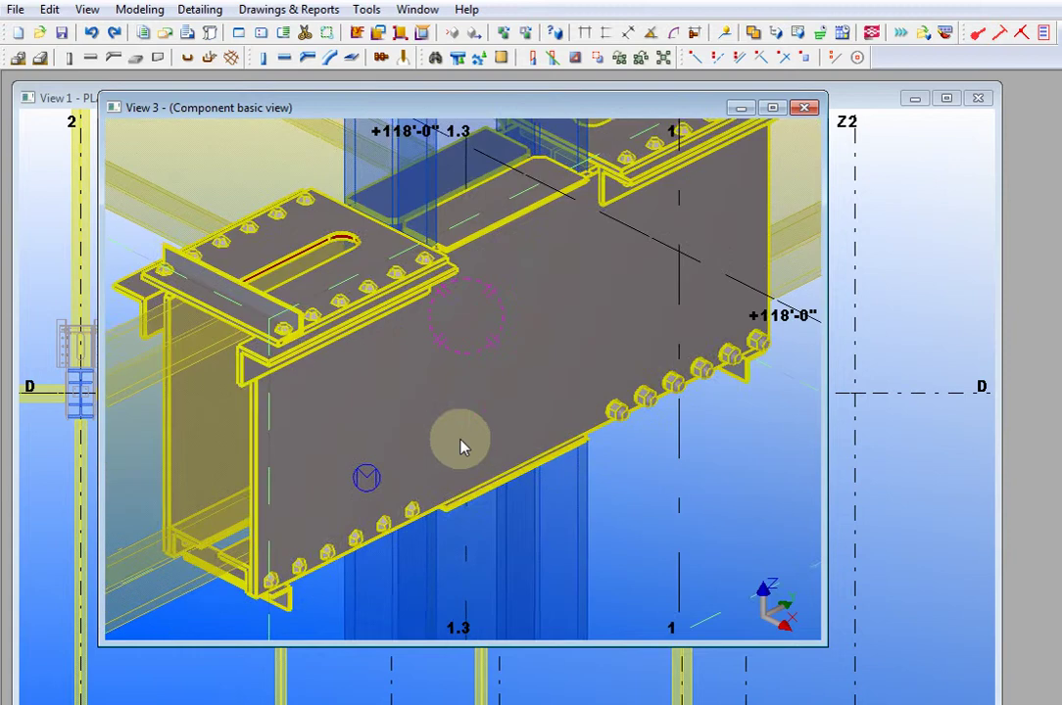
middle_click_drag(540, 466, 532, 379, "ctrl")
scroll(408, 397, "down", 2)
right_click(532, 379)
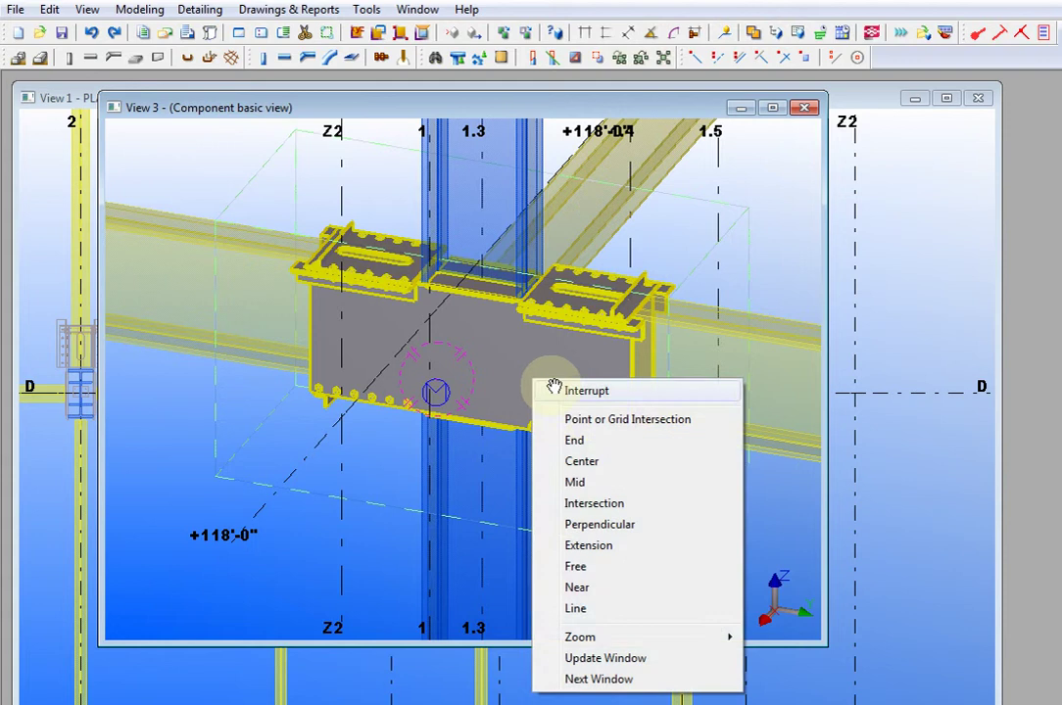
left_click(555, 388)
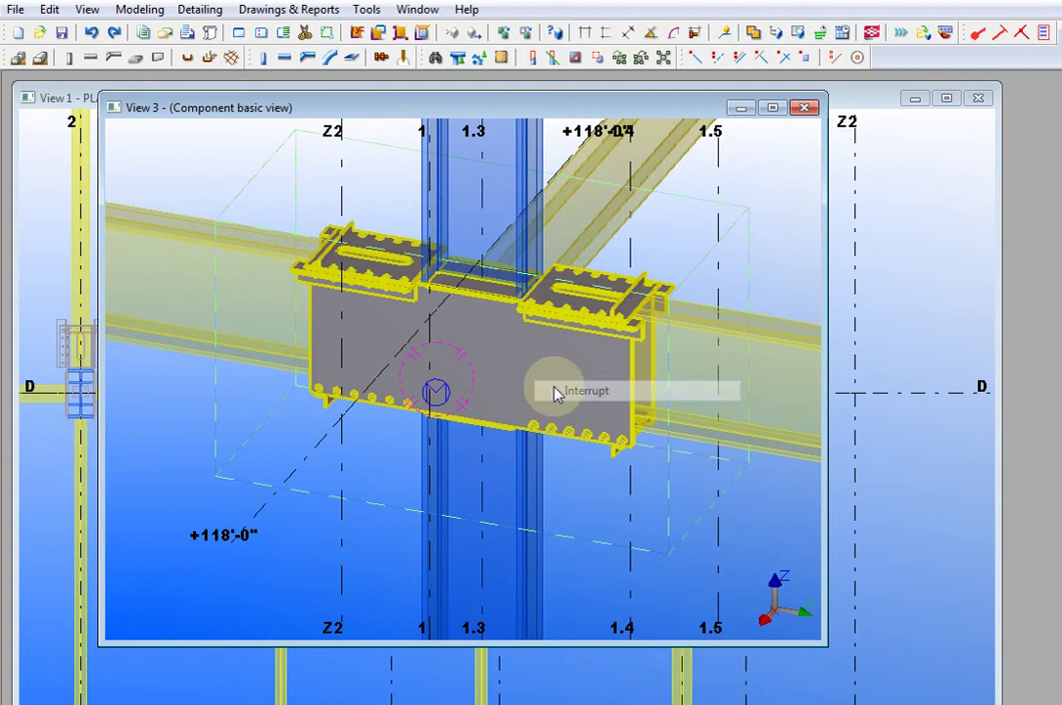
Open the 3395 model folder and look inside the SidePlateOne folder under connData
left_click(928, 36)
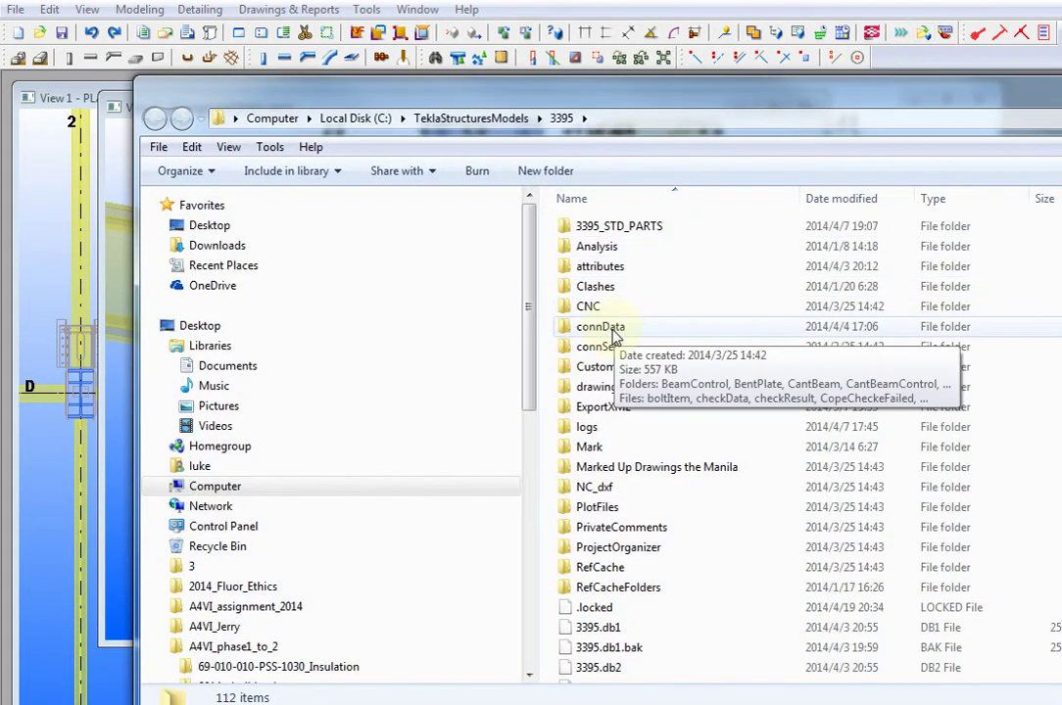
left_click(614, 332)
double_click(613, 332)
scroll(720, 370, "down", 2)
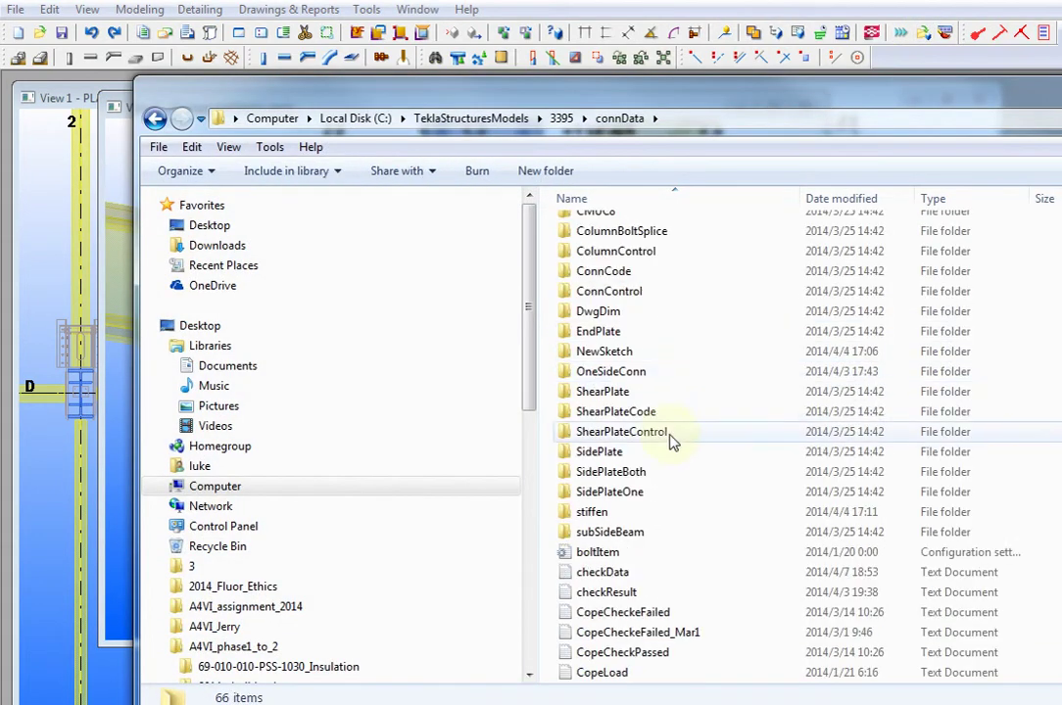
double_click(609, 492)
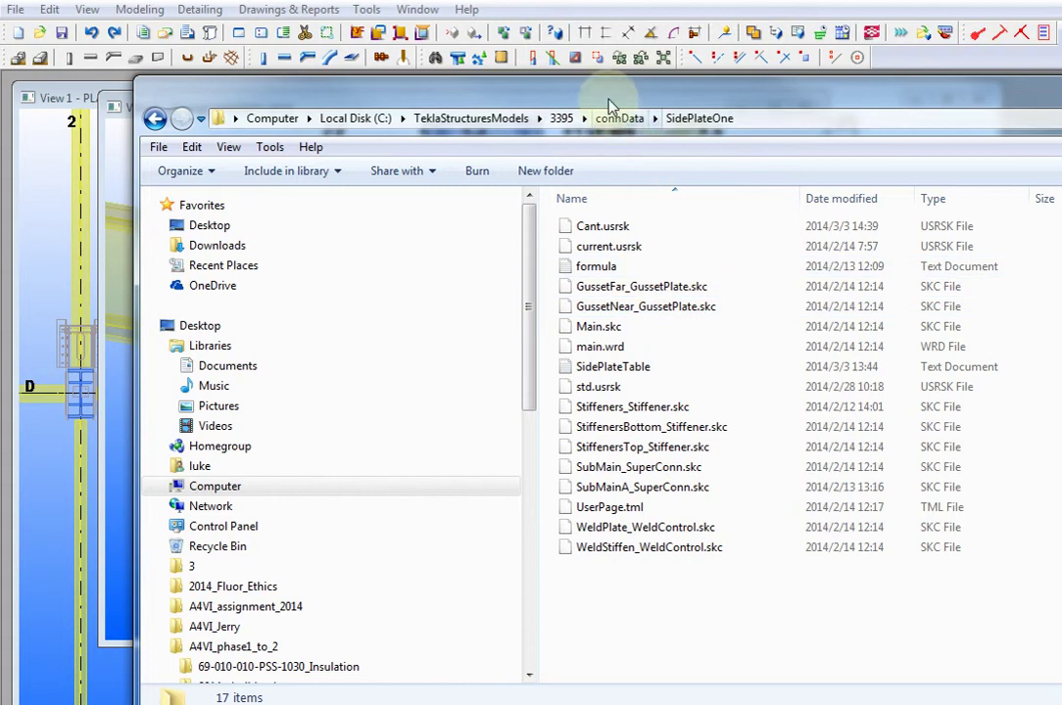
Move the folder window aside, examine the side plate connection in the component view, and return to the SidePlateOne folder
left_click_drag(529, 94, 1054, 80)
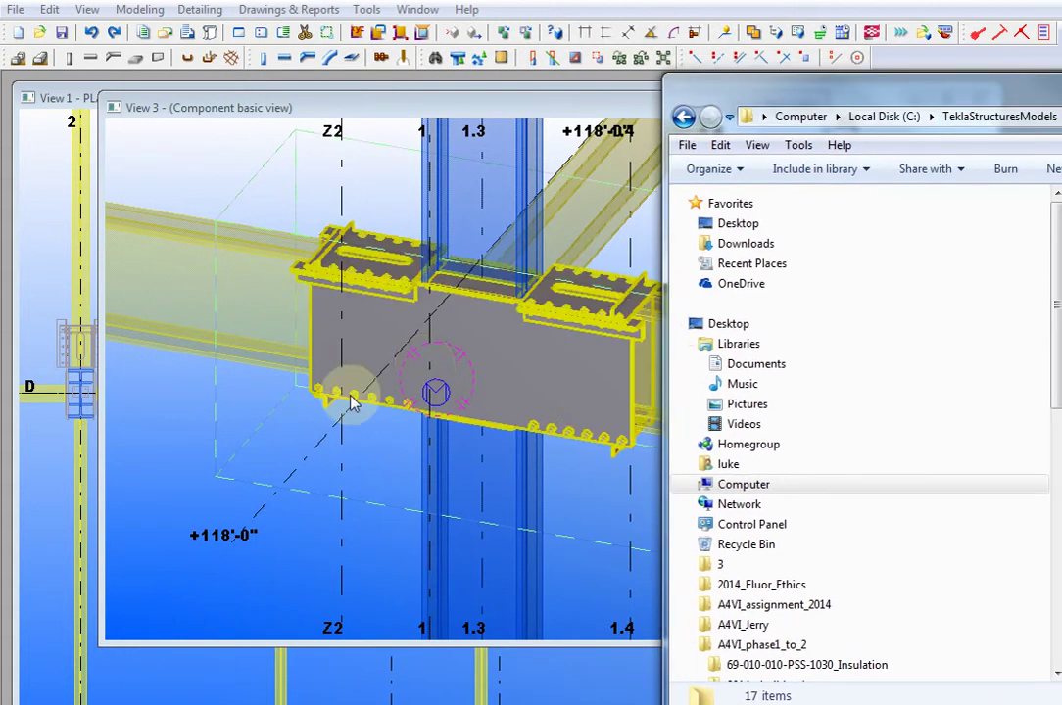
middle_click_drag(351, 401, 231, 407)
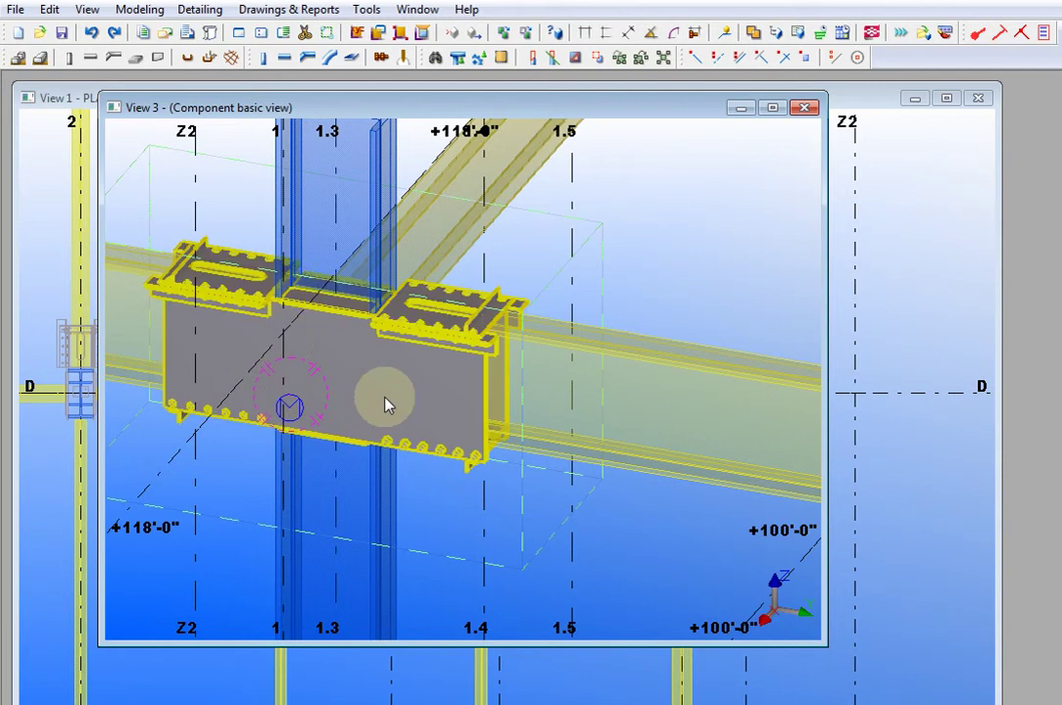
scroll(414, 392, "up", 2)
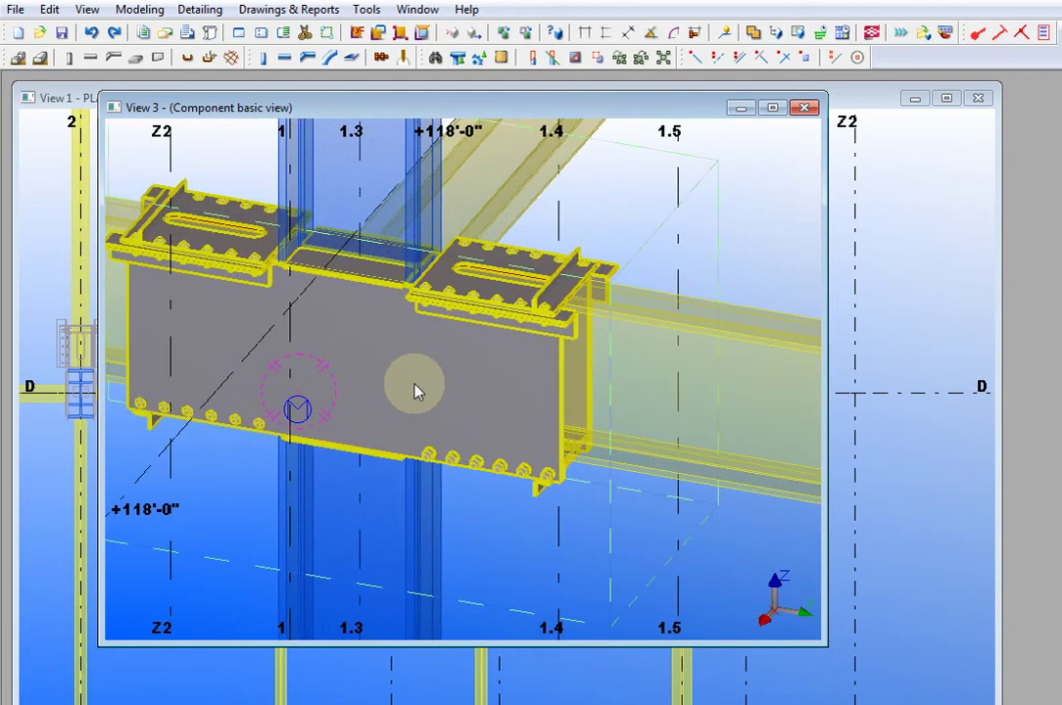
key("alt+Tab")
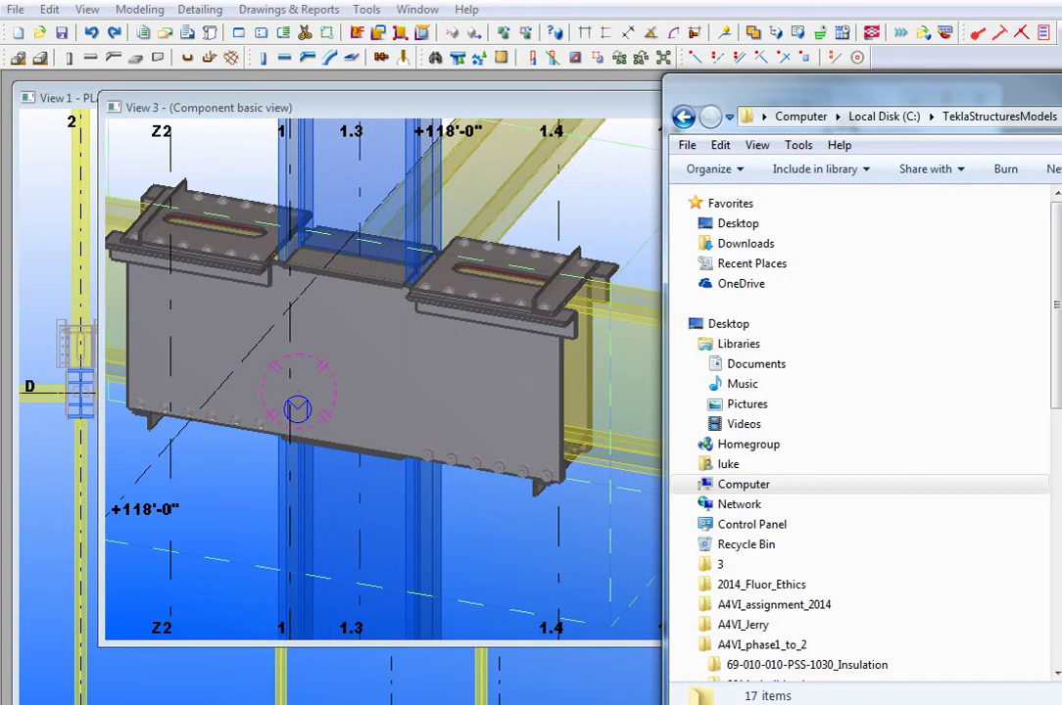
left_click_drag(1019, 93, 747, 68)
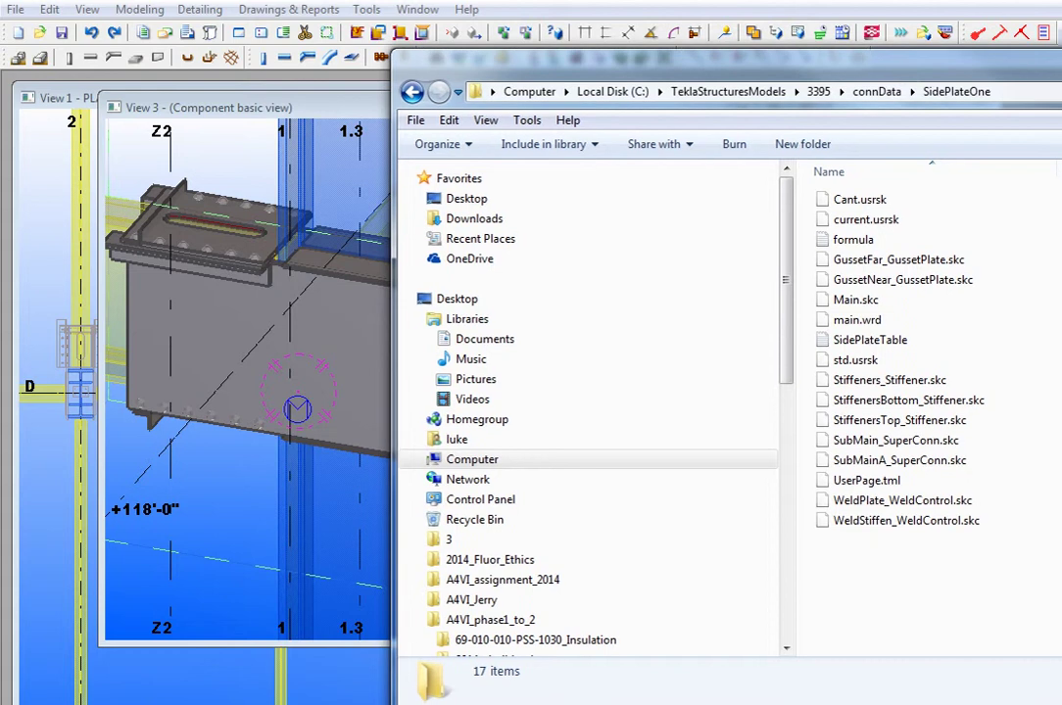
Open the SidePlateTable text file from the subSideBeam folder under connData
left_click(875, 91)
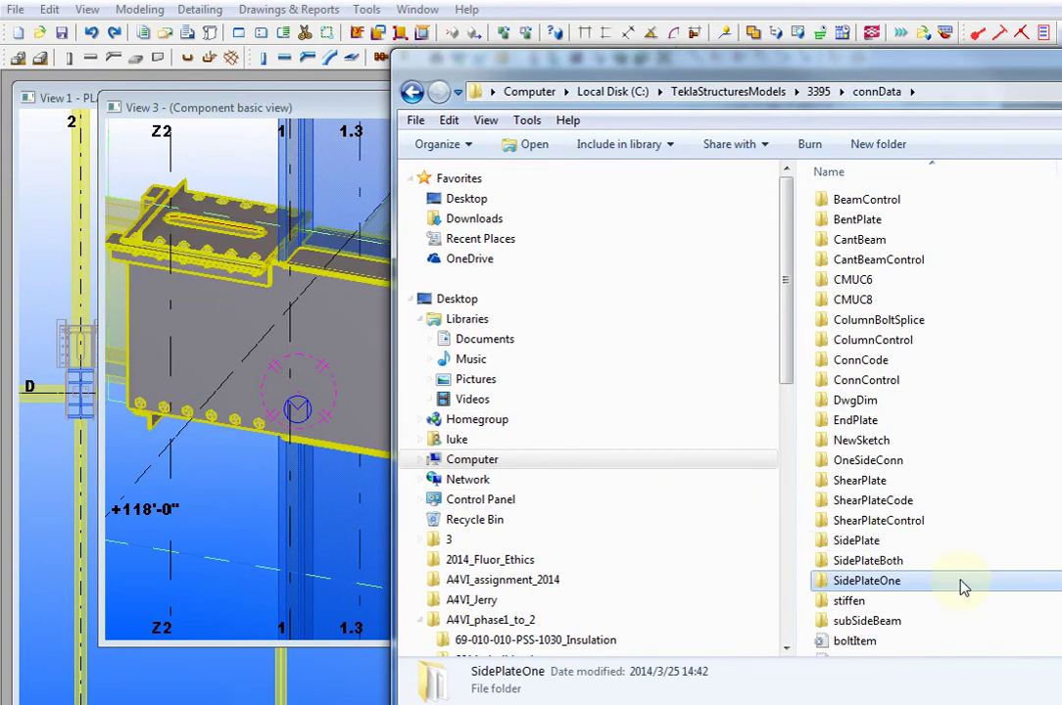
double_click(902, 625)
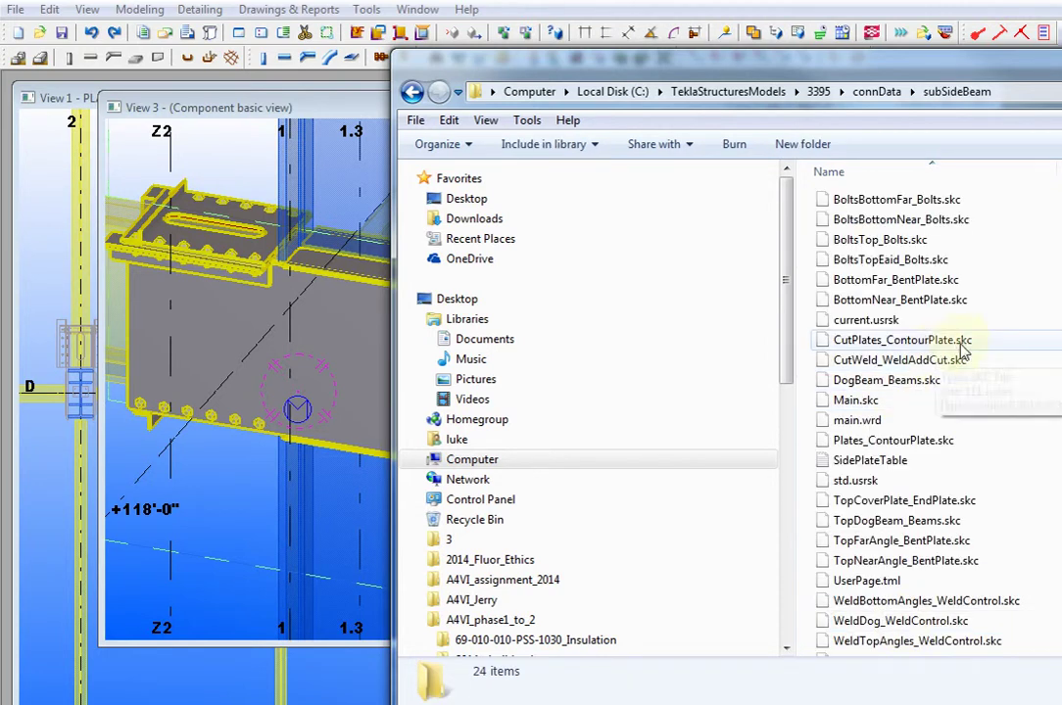
double_click(886, 461)
left_click_drag(945, 109, 391, 82)
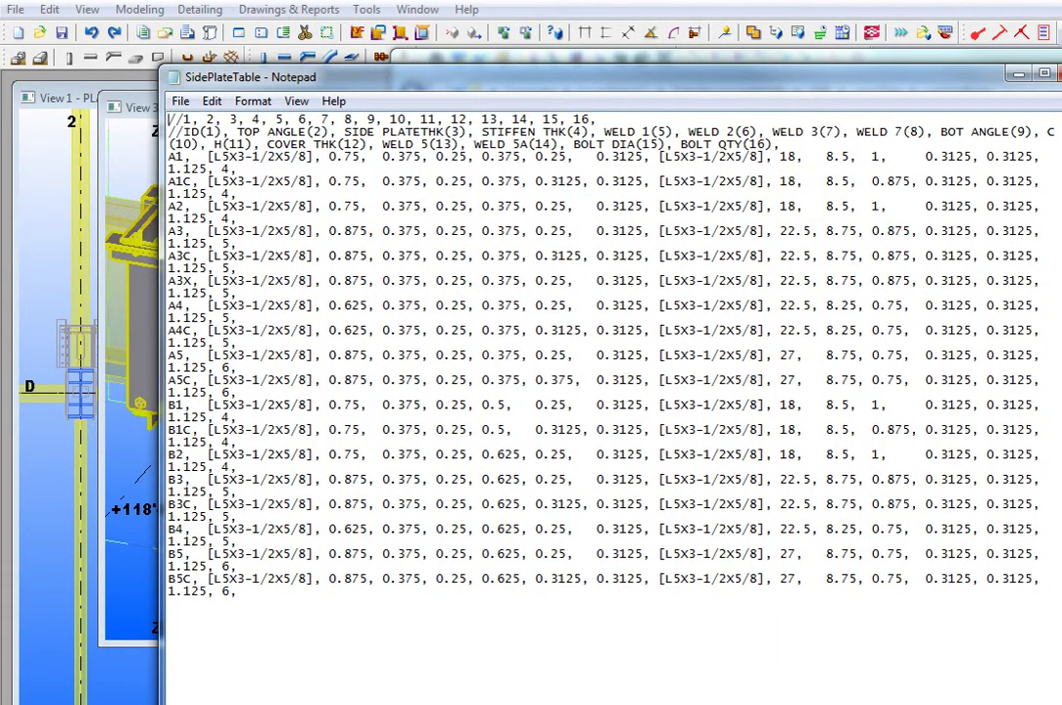
Examine the connection IDs in SidePlateTable and read the A3 row's angle, plate thickness, weld and bolt values
left_click_drag(858, 84, 760, 75)
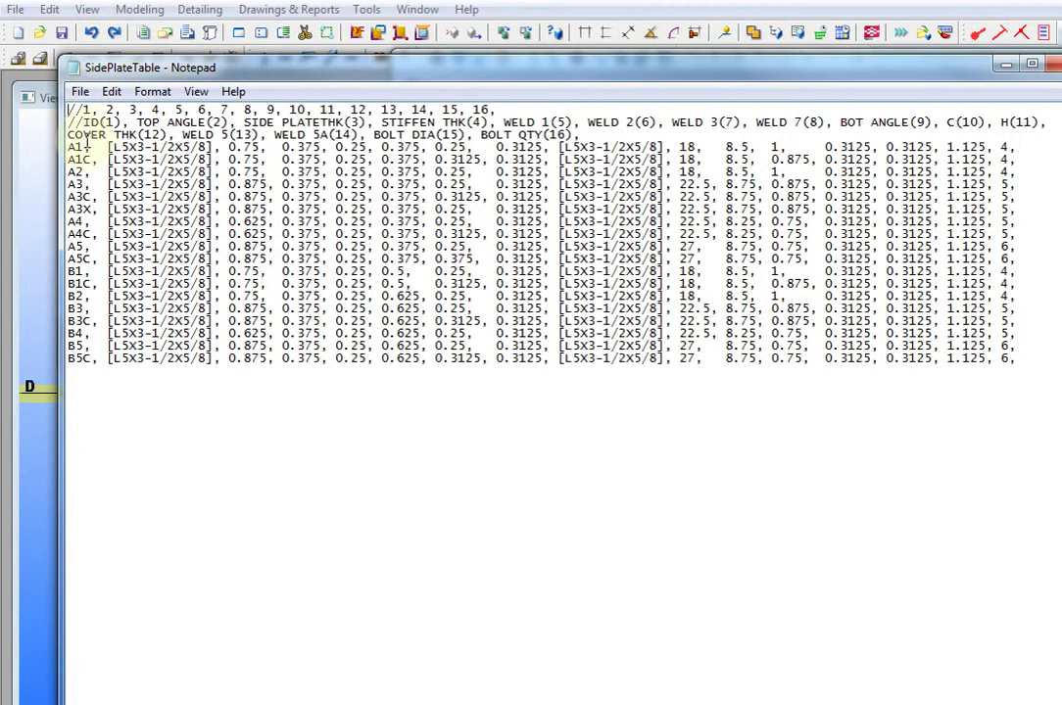
left_click(89, 171)
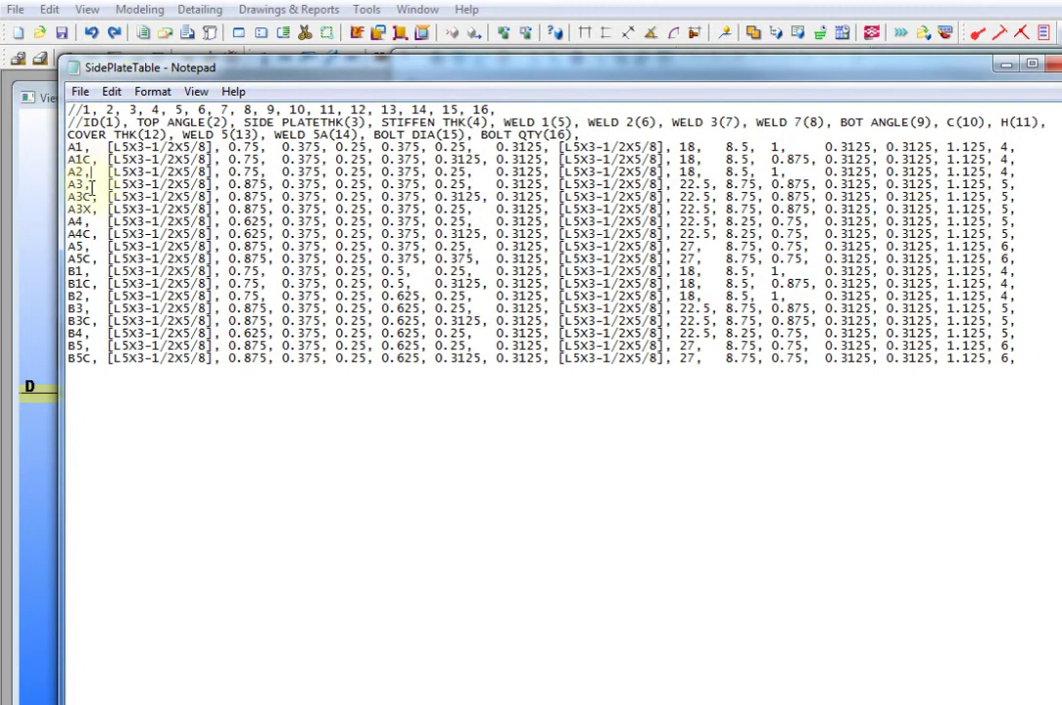
left_click(91, 184)
left_click(93, 207)
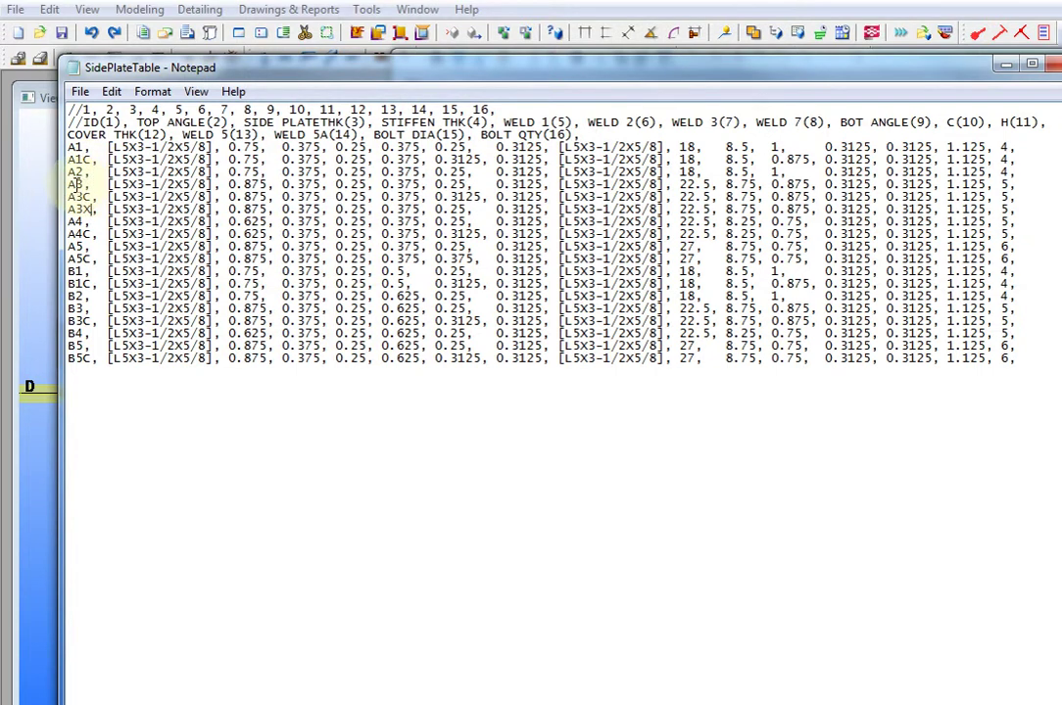
left_click_drag(67, 185, 1009, 184)
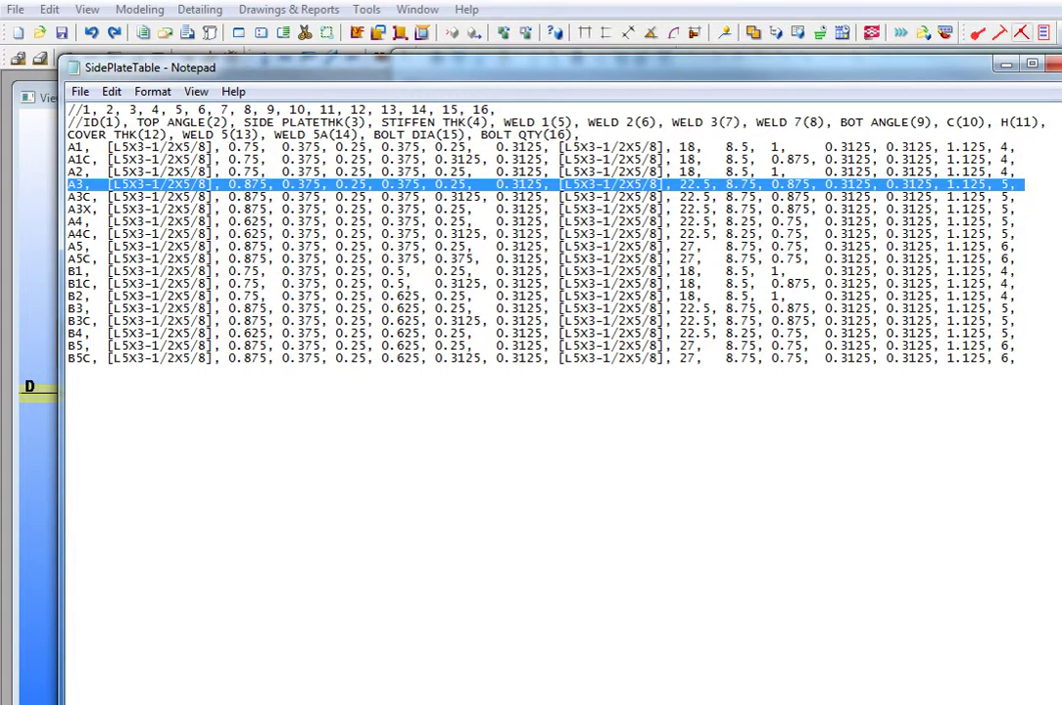
Close the SidePlateTable file, the subSideBeam folder and the component basic view
left_click(1048, 66)
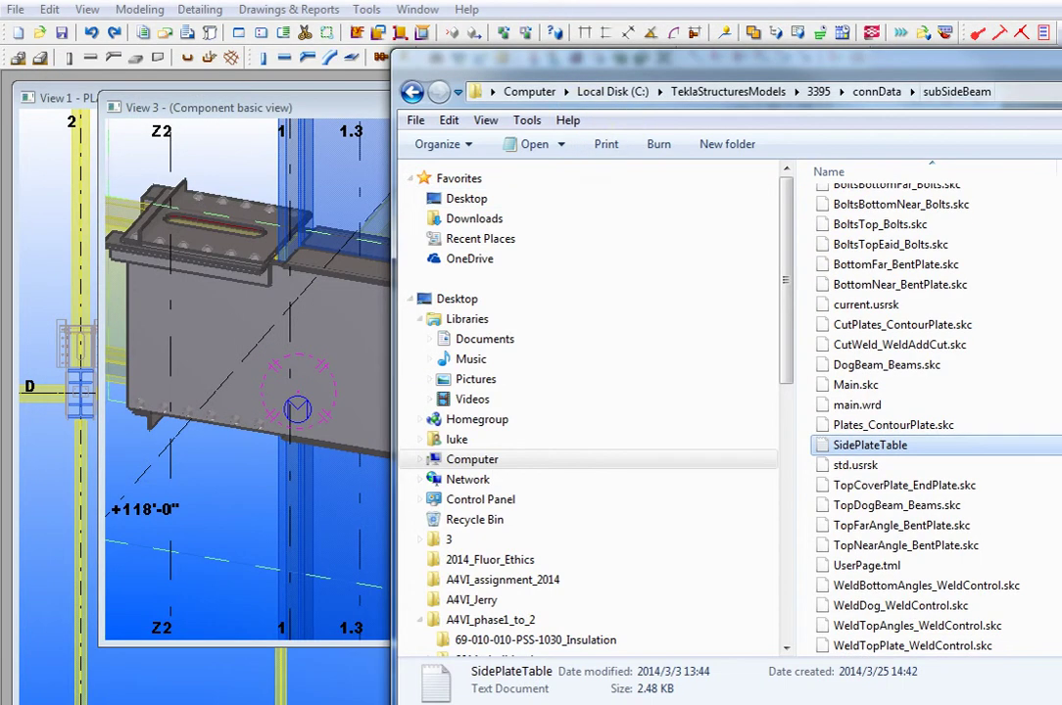
left_click(1058, 61)
scroll(544, 250, "down", 12)
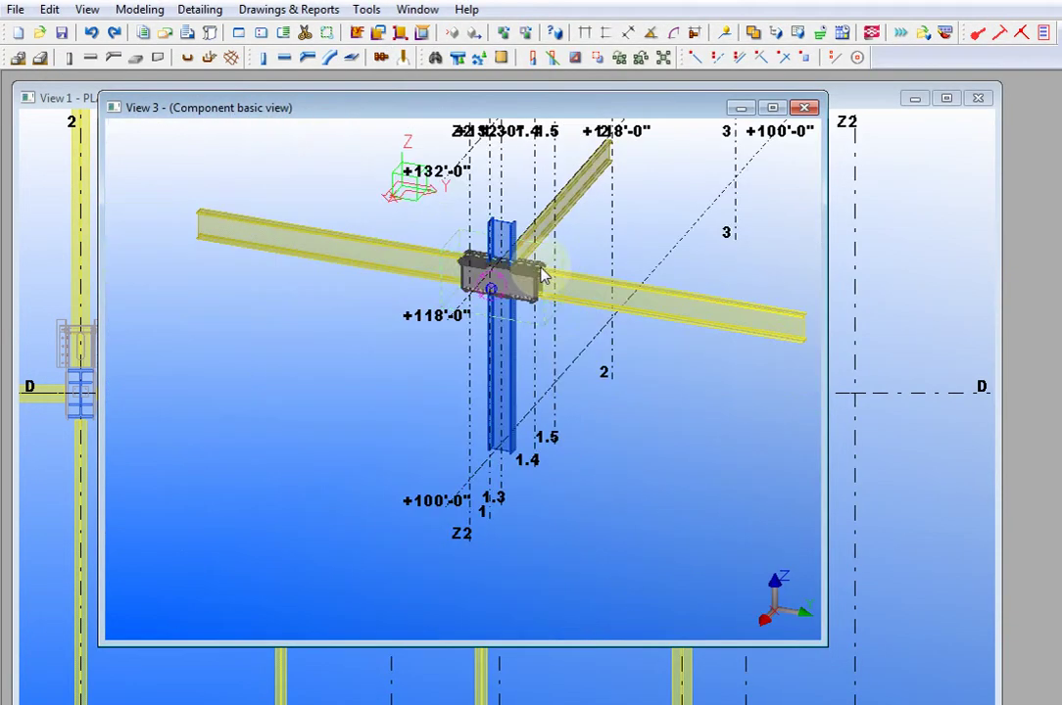
left_click(803, 107)
Open the user-defined end conditions of the W30X148 girder on grid 1.3 just above grid E in the plan
middle_click_drag(693, 275, 621, 346)
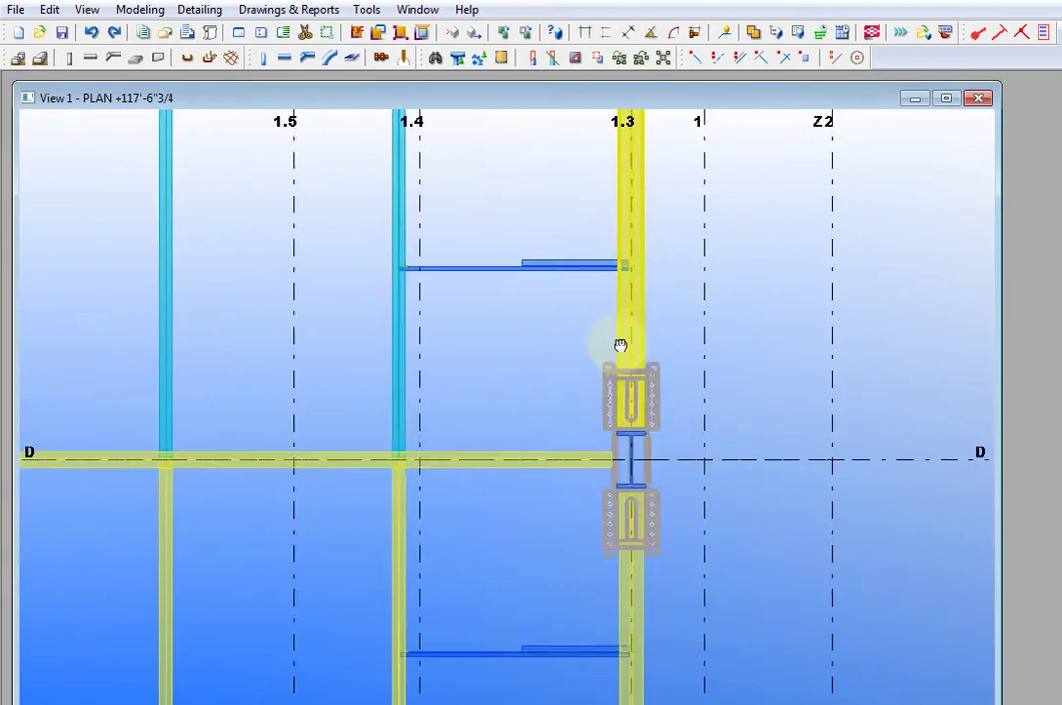
scroll(621, 343, "down", 4)
scroll(621, 343, "down", 5)
scroll(730, 413, "down", 2)
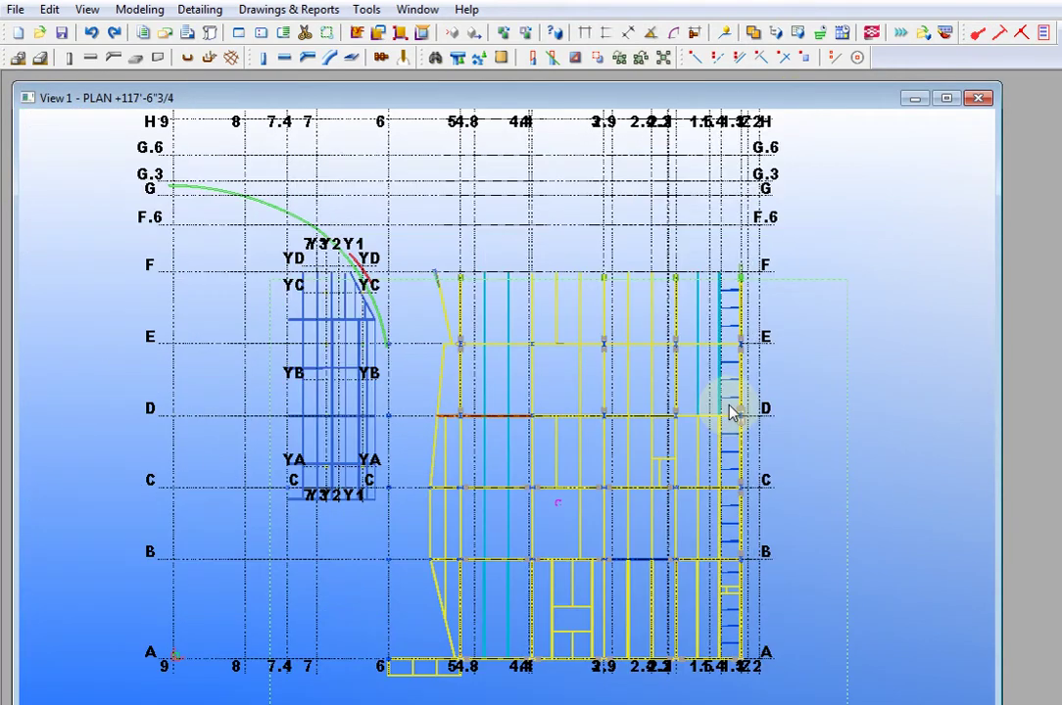
scroll(722, 387, "down", 2)
scroll(740, 485, "up", 5)
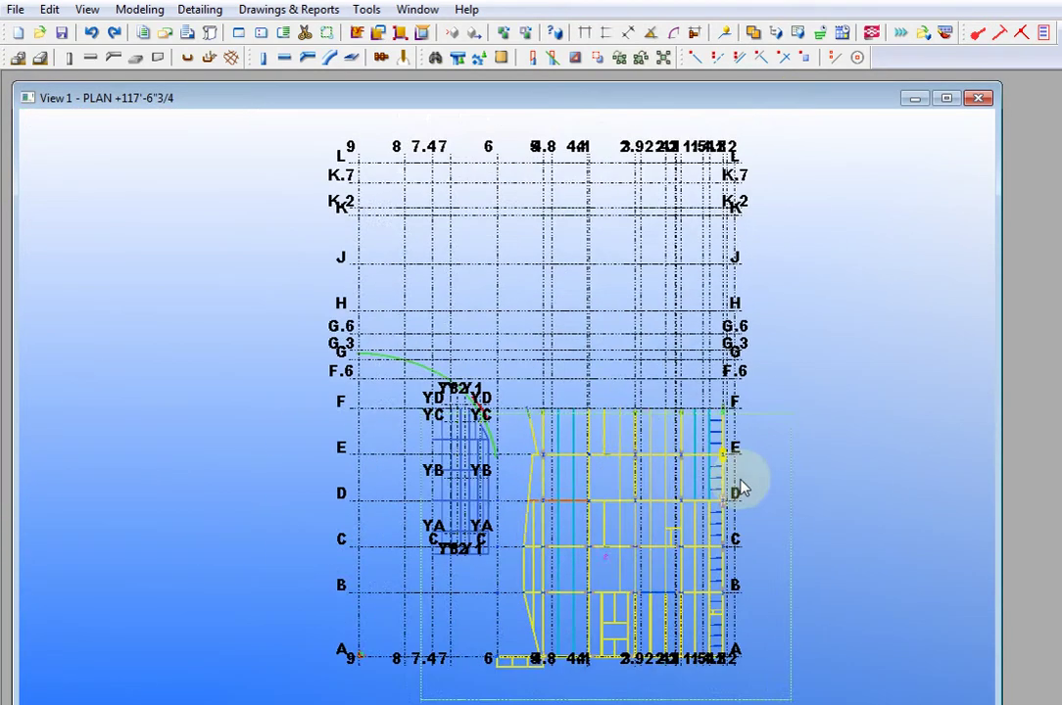
scroll(696, 445, "up", 6)
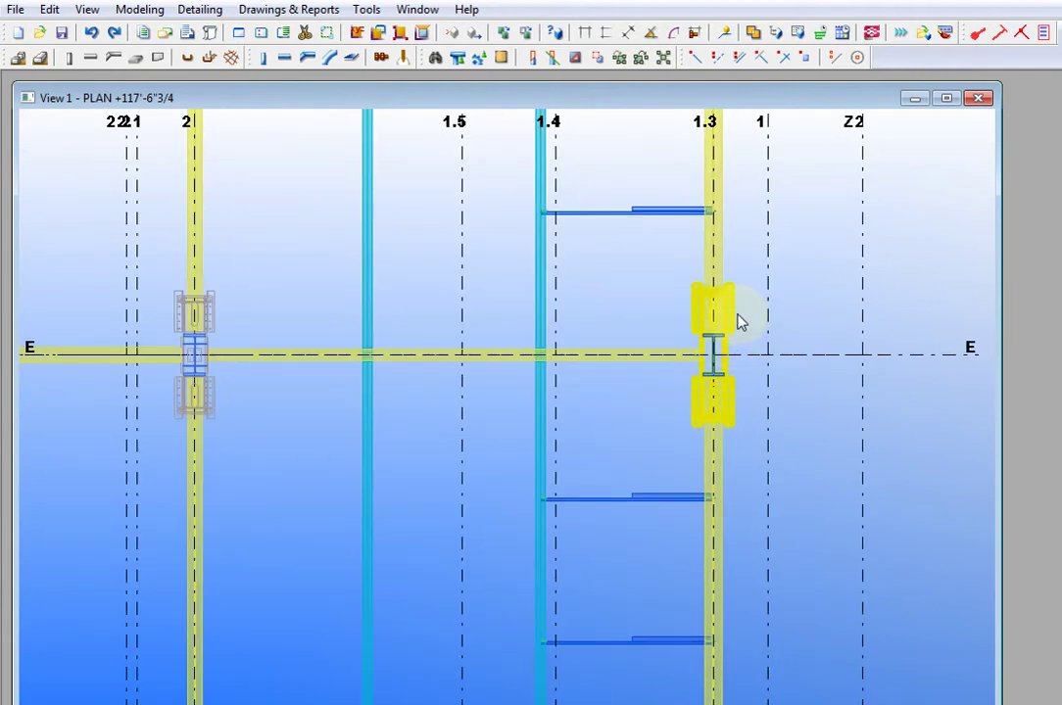
double_click(722, 253)
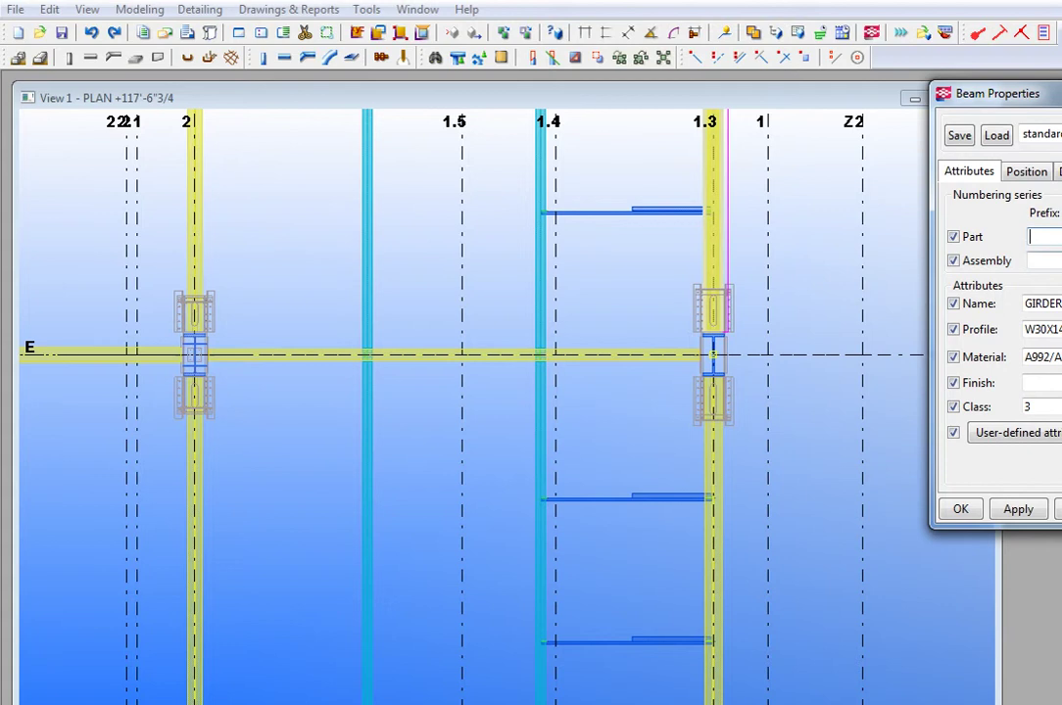
left_click_drag(1048, 93, 511, 90)
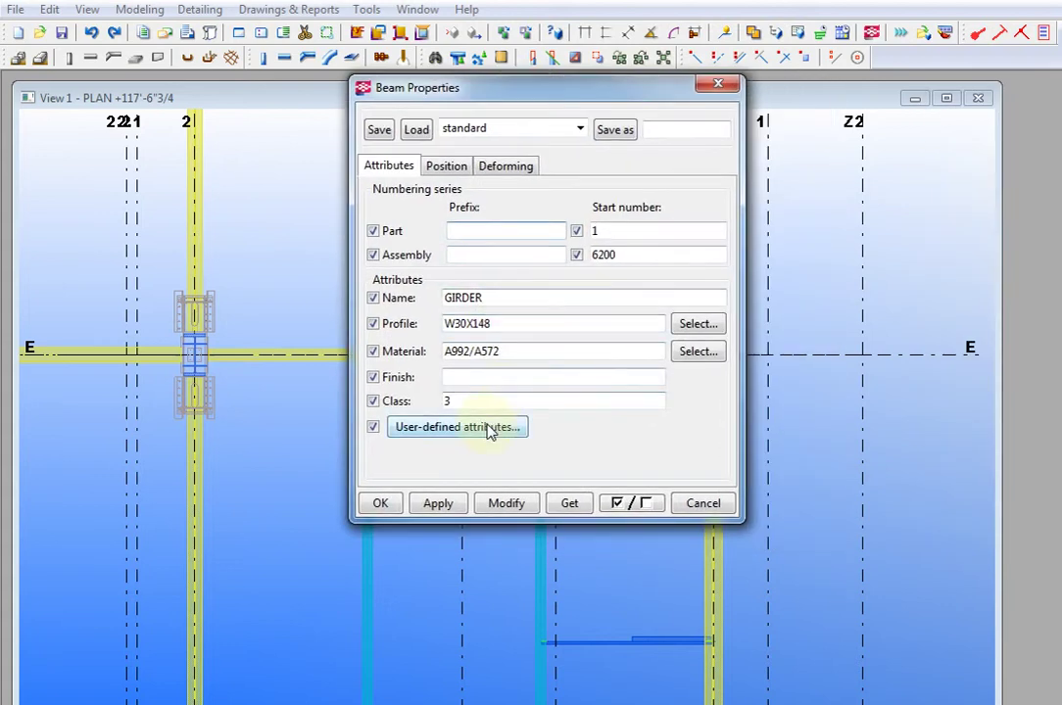
left_click(487, 428)
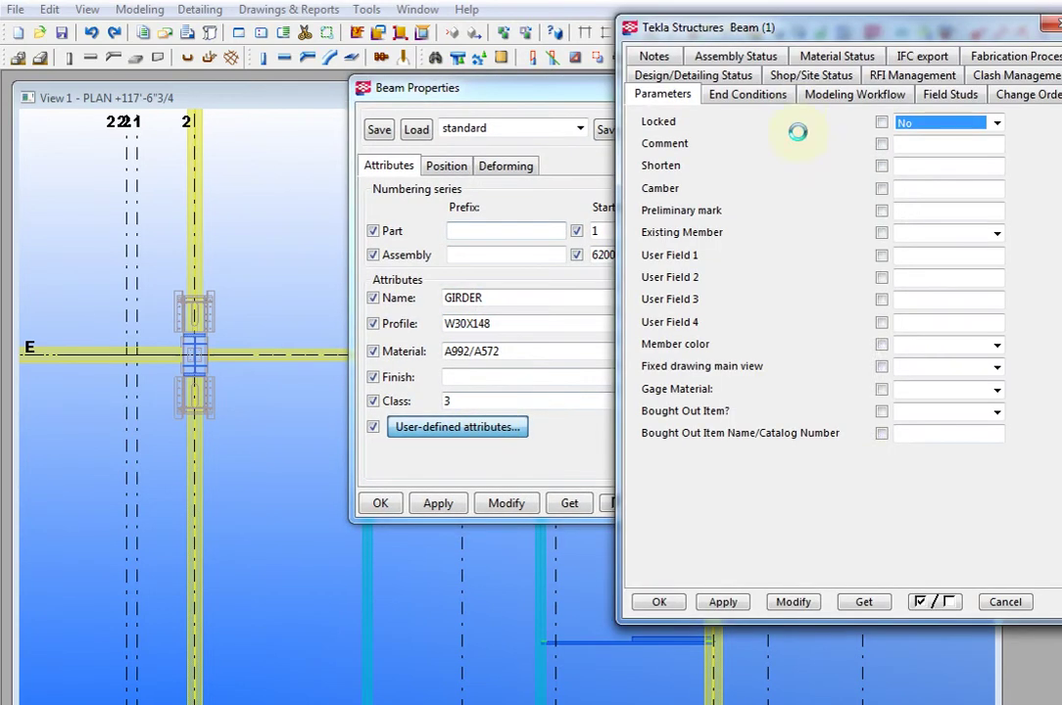
left_click(750, 95)
Examine the girder's start and end connection codes and cancel both property dialogs without changes
double_click(864, 361)
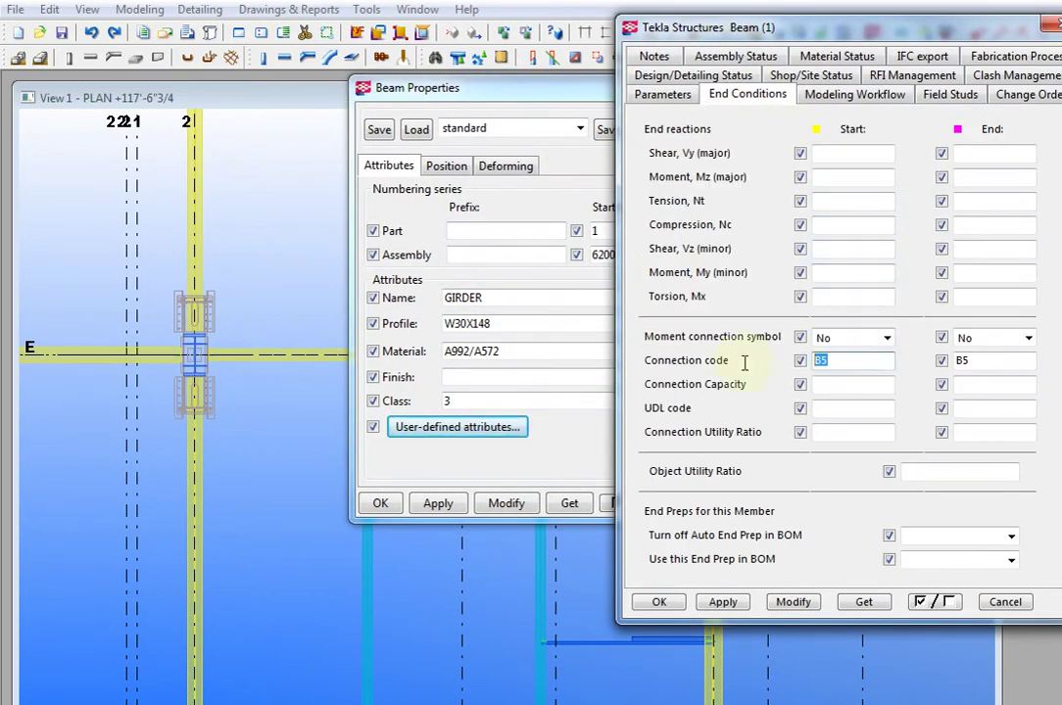
double_click(987, 360)
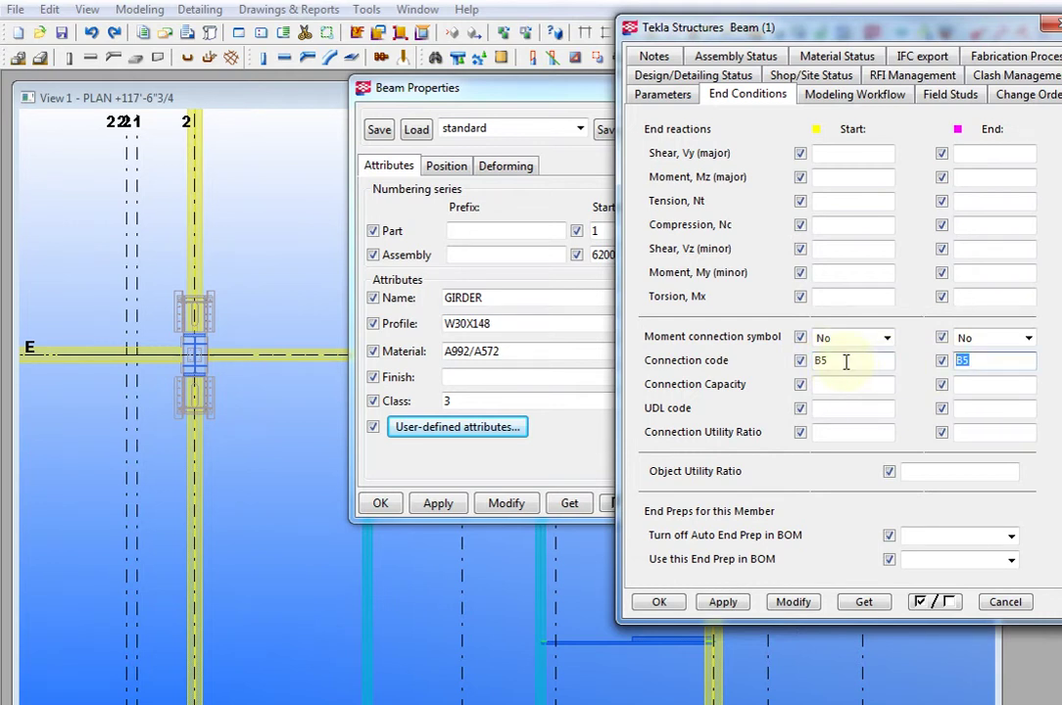
left_click(1004, 602)
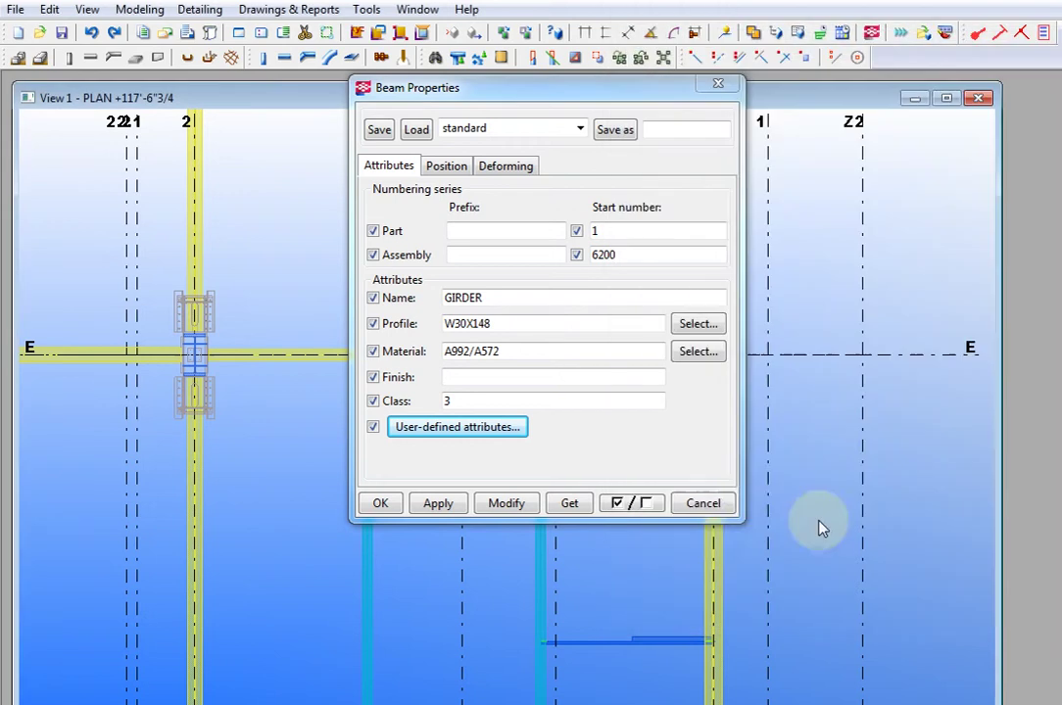
left_click(713, 502)
Open the properties of the SidePlate connection at grids 1.3 and E in the plan and reapply it with its existing variables
scroll(632, 368, "up", 6)
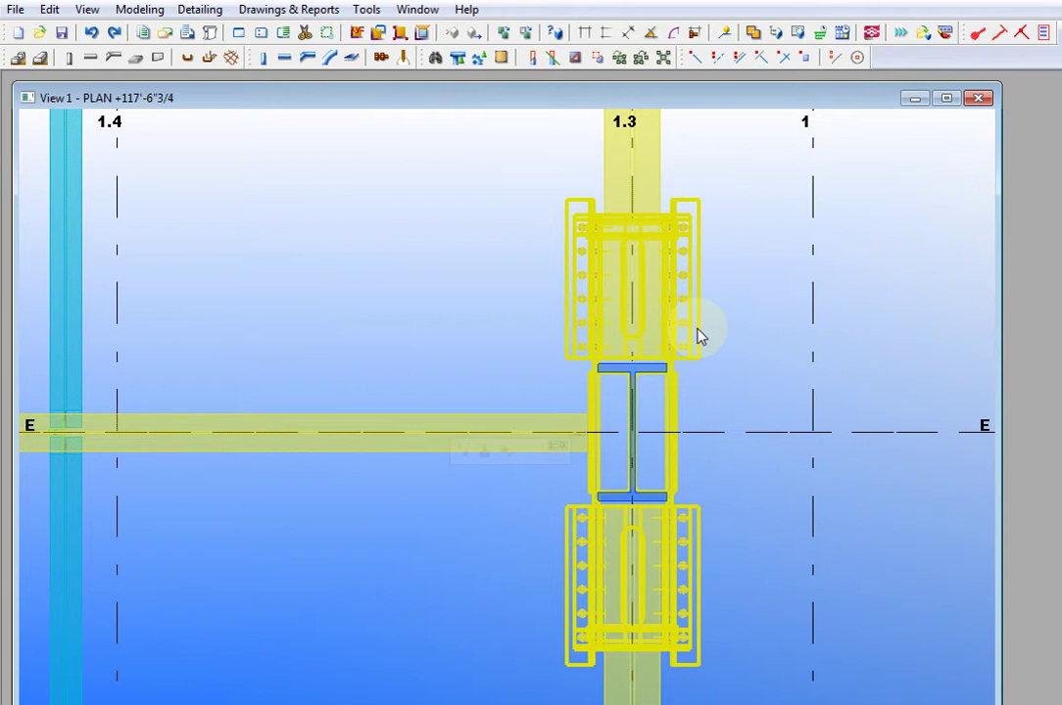
double_click(700, 336)
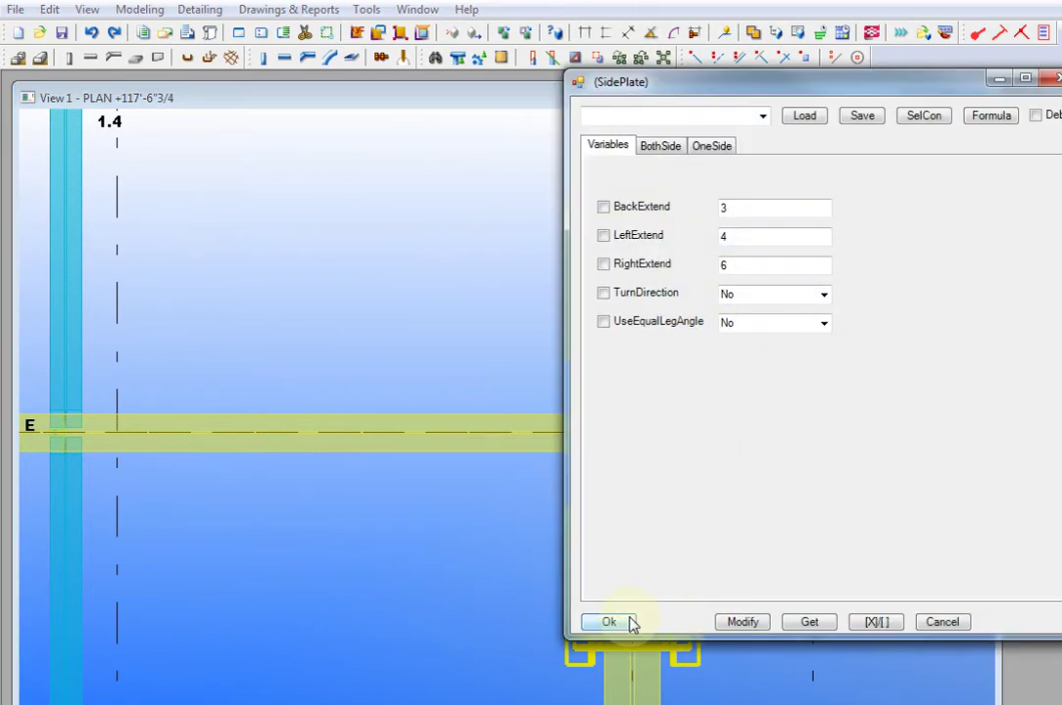
left_click(743, 627)
left_click(743, 625)
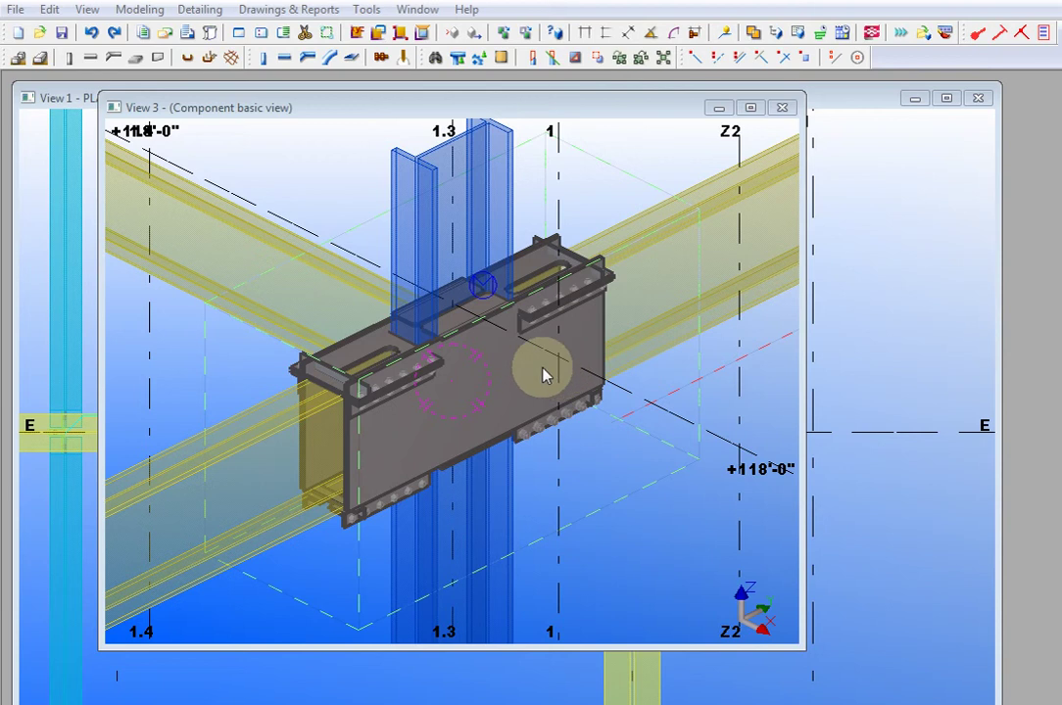
Delete the side plate connection in the component basic view and re-create it with LukeConn on the column and the two opposing girders
left_click(545, 374)
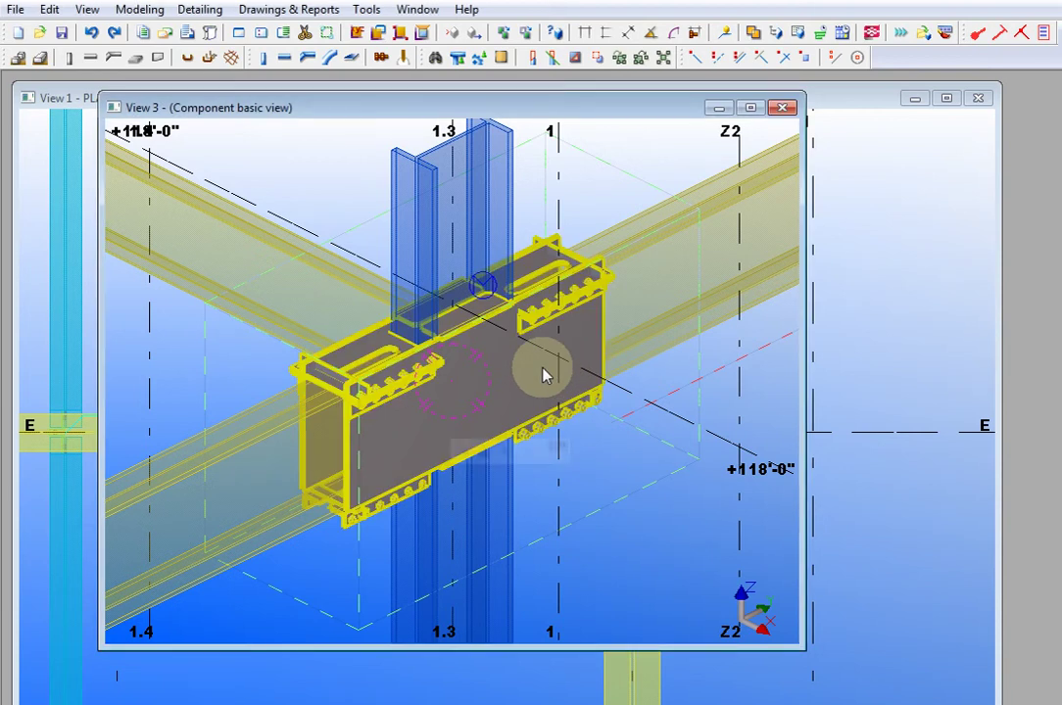
key("Delete")
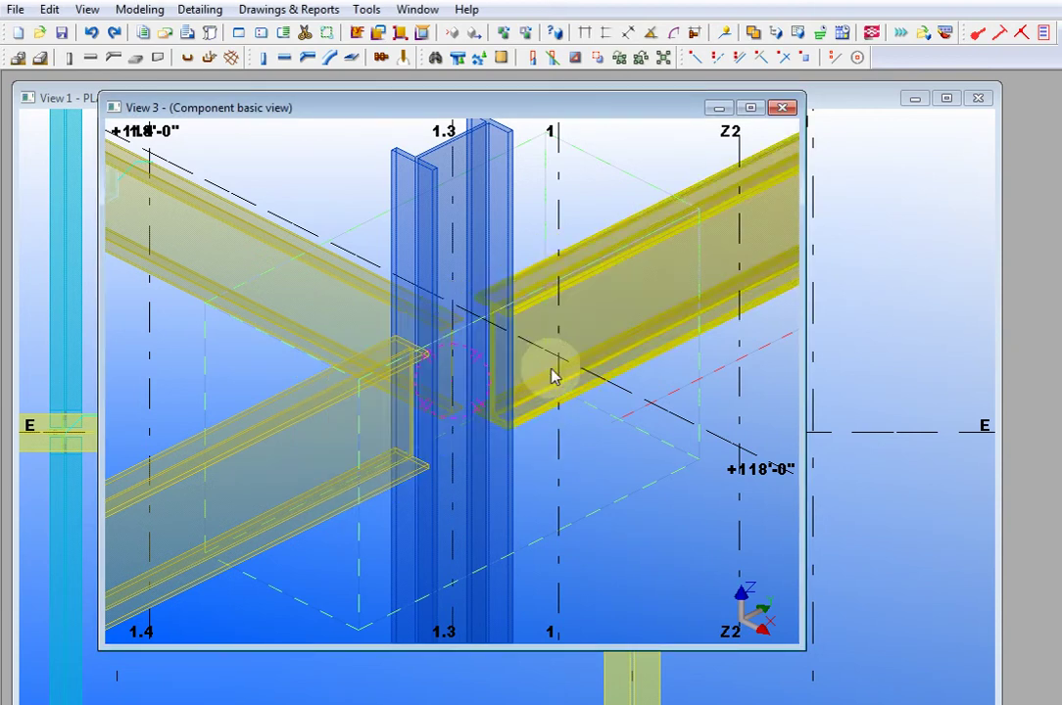
left_click(978, 35)
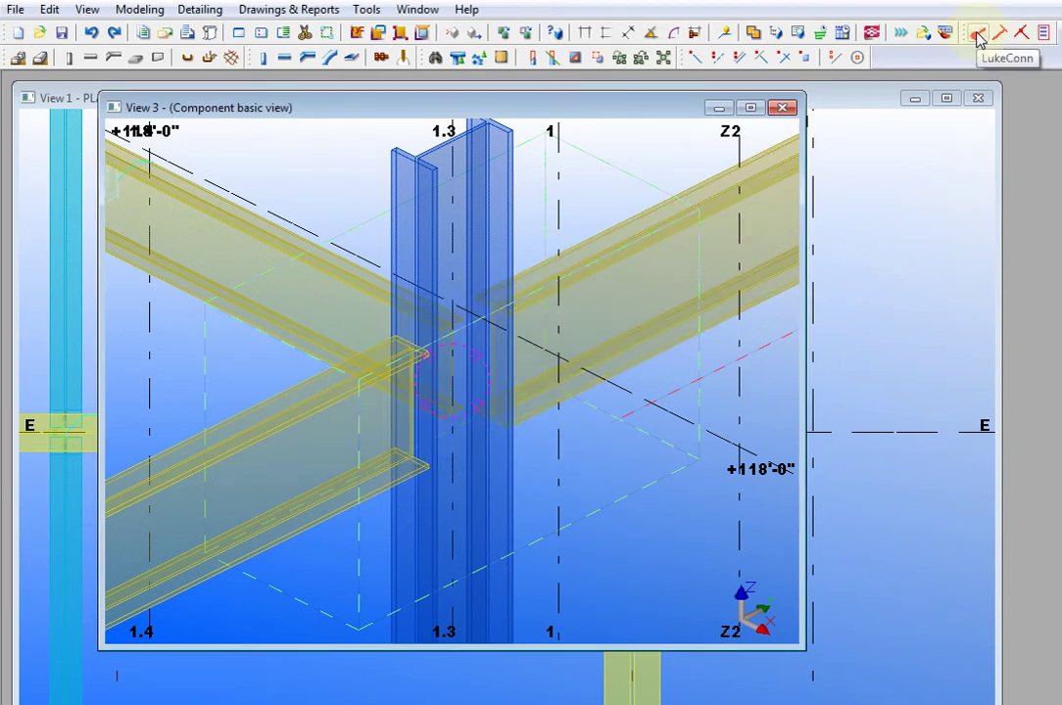
left_click(506, 239)
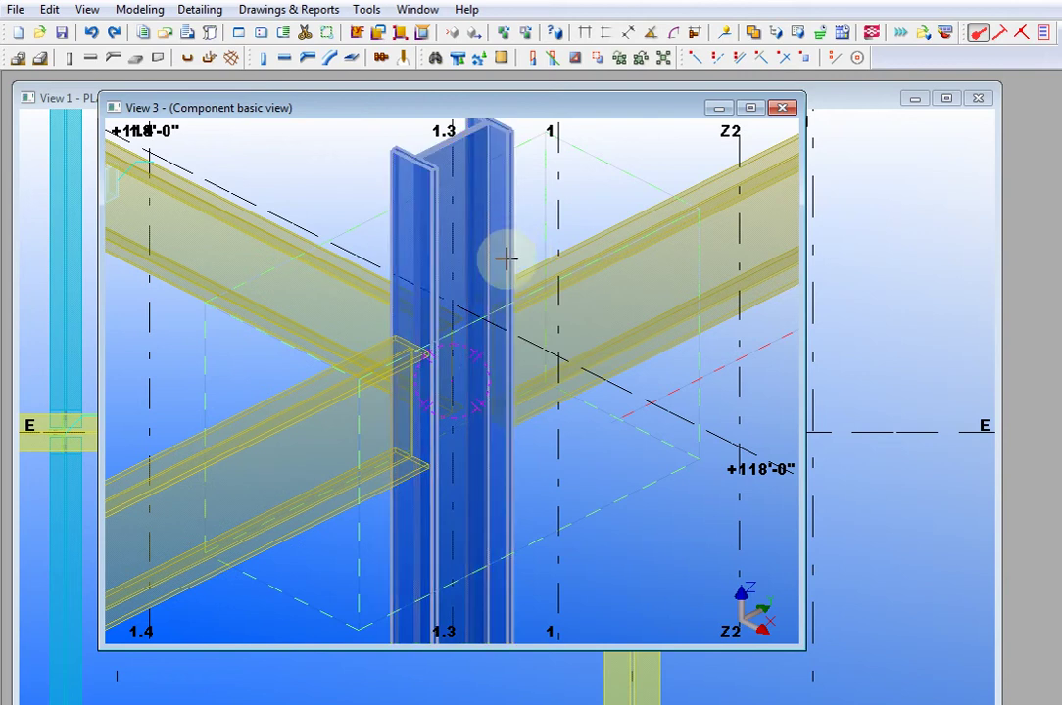
left_click(327, 402)
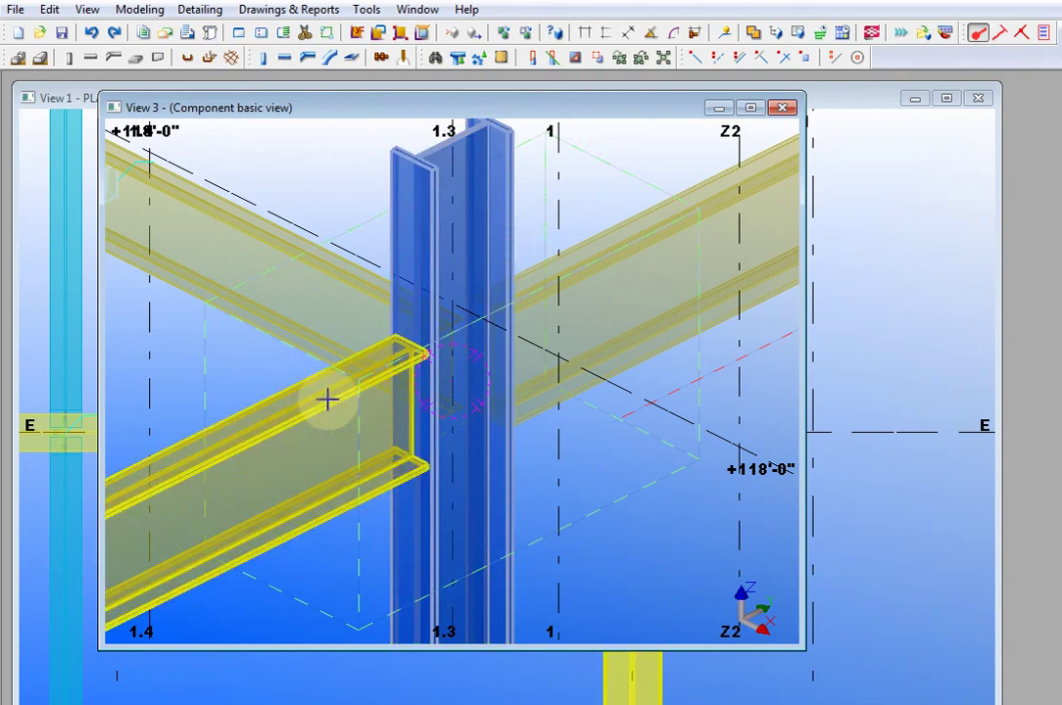
left_click(585, 289)
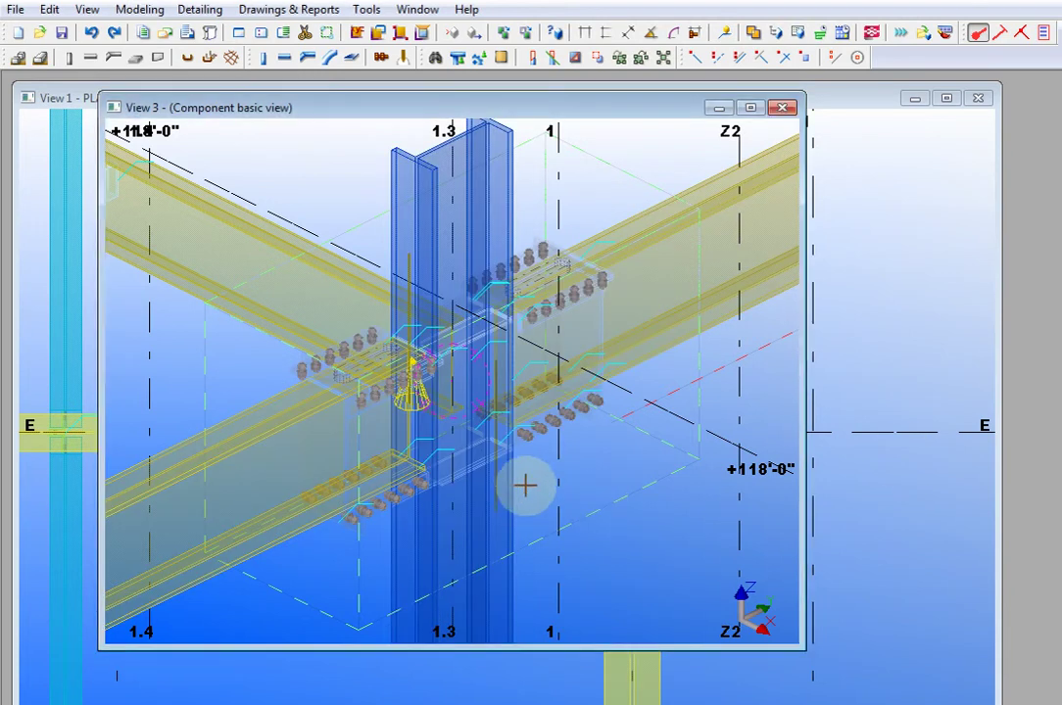
scroll(539, 480, "up", 3)
right_click(578, 471)
left_click(599, 480)
scroll(611, 440, "down", 2)
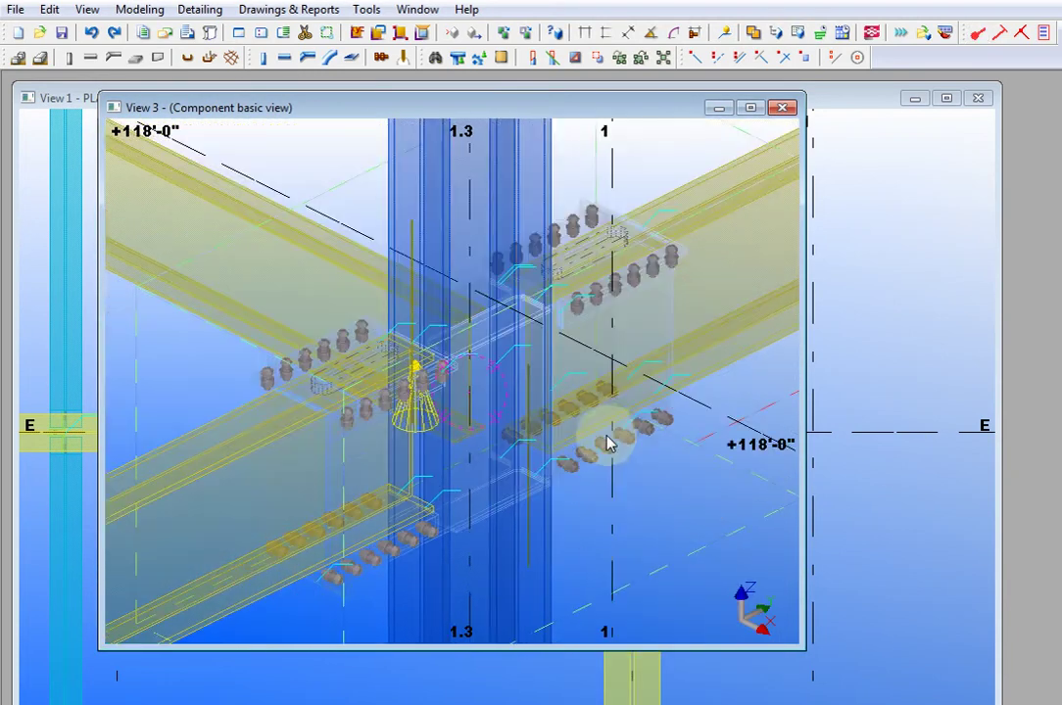
Open the re-created SidePlate connection's properties and review its Variables, BothSide and OneSide settings
left_click(621, 447)
middle_click_drag(609, 446, 554, 430)
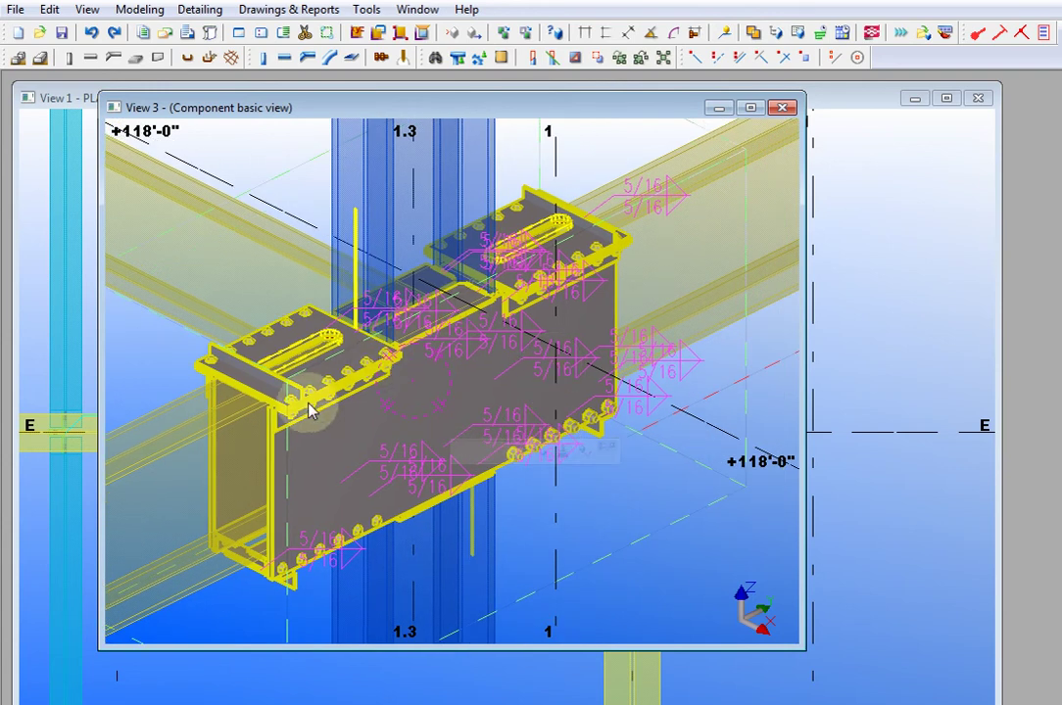
scroll(309, 408, "up", 4)
scroll(311, 412, "down", 4)
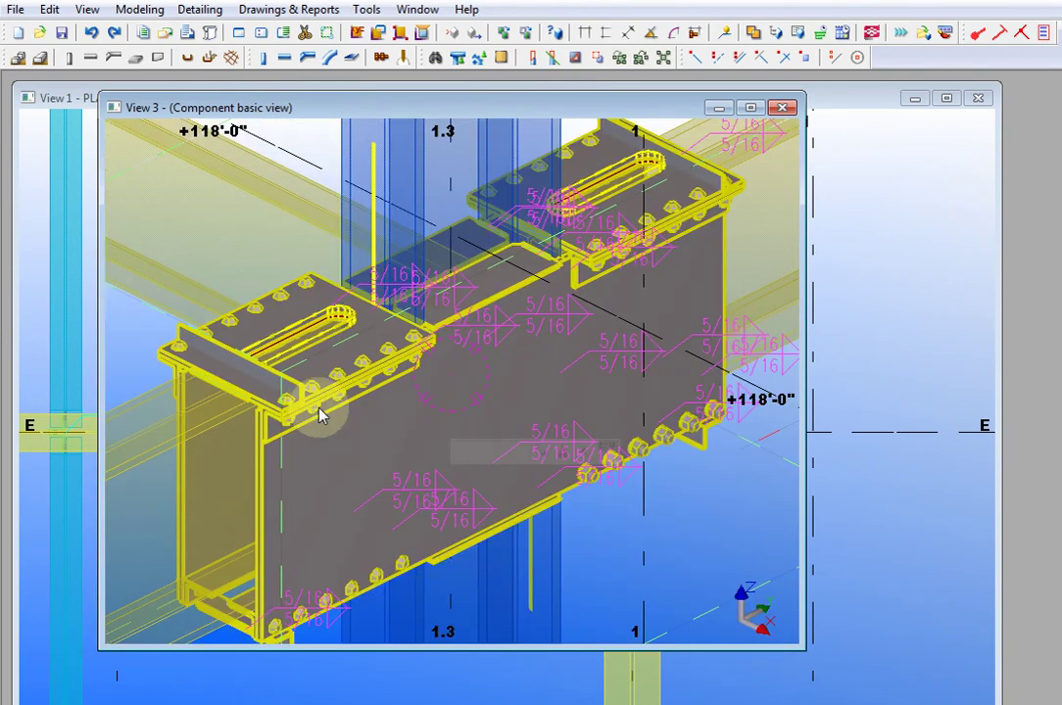
double_click(323, 415)
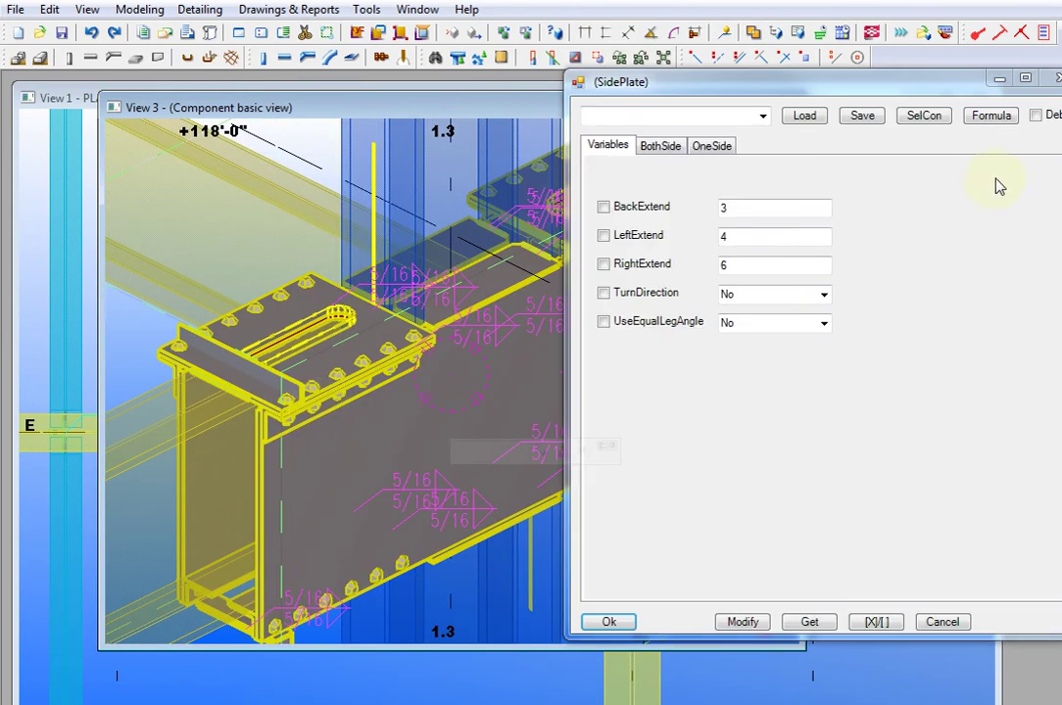
left_click_drag(749, 86, 509, 72)
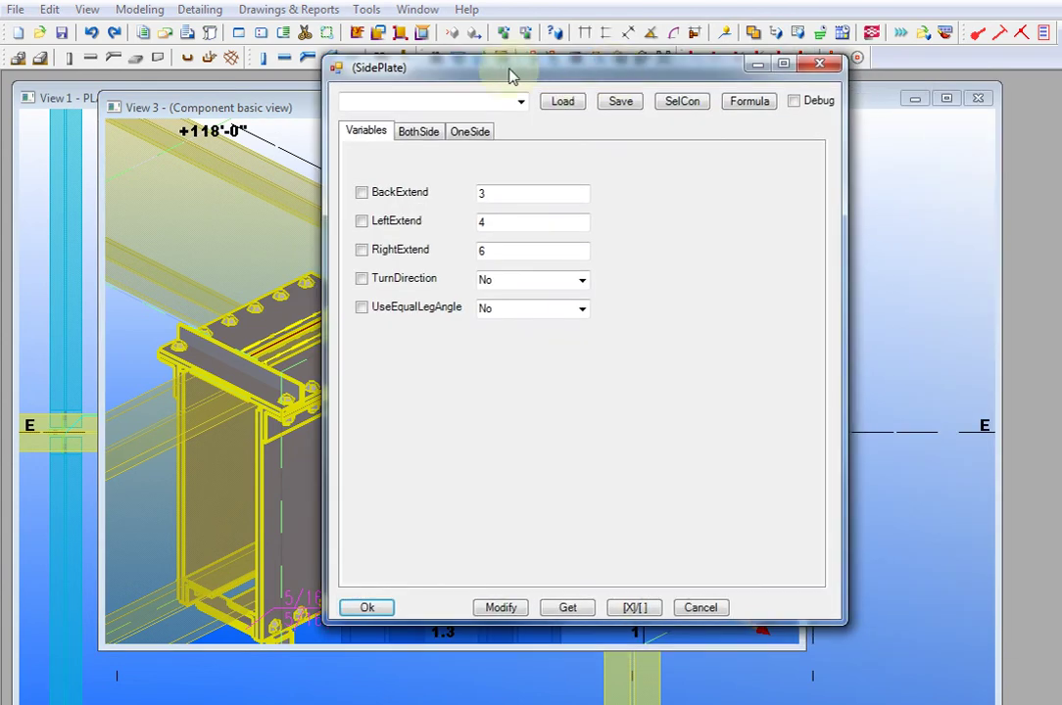
left_click(403, 131)
left_click(463, 131)
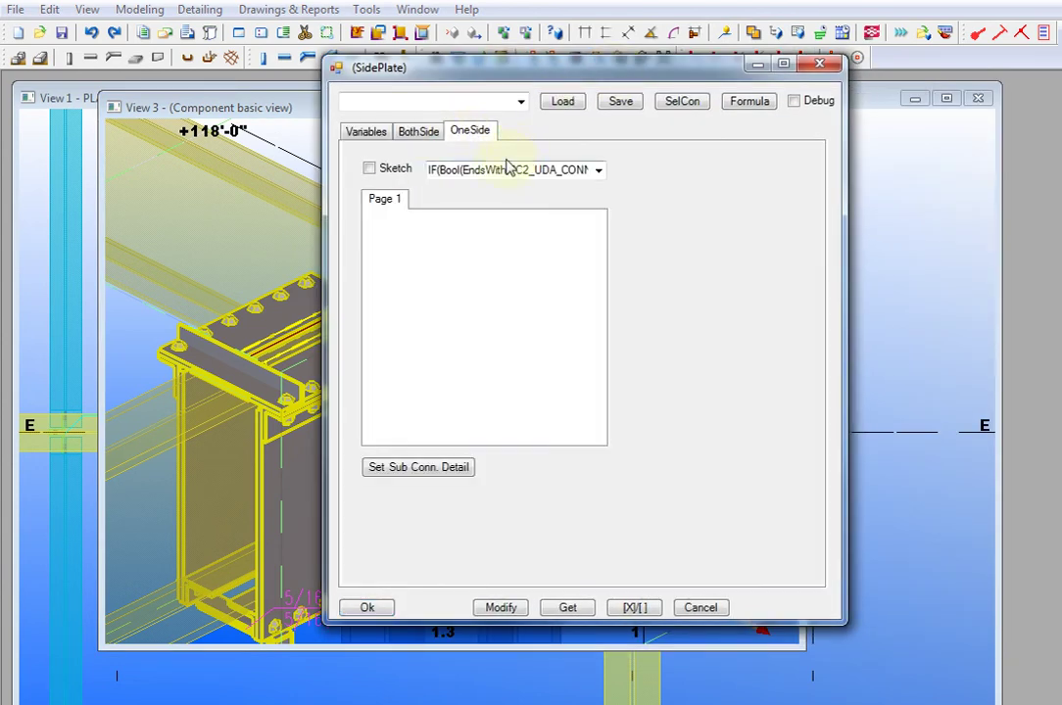
left_click(424, 133)
left_click(366, 131)
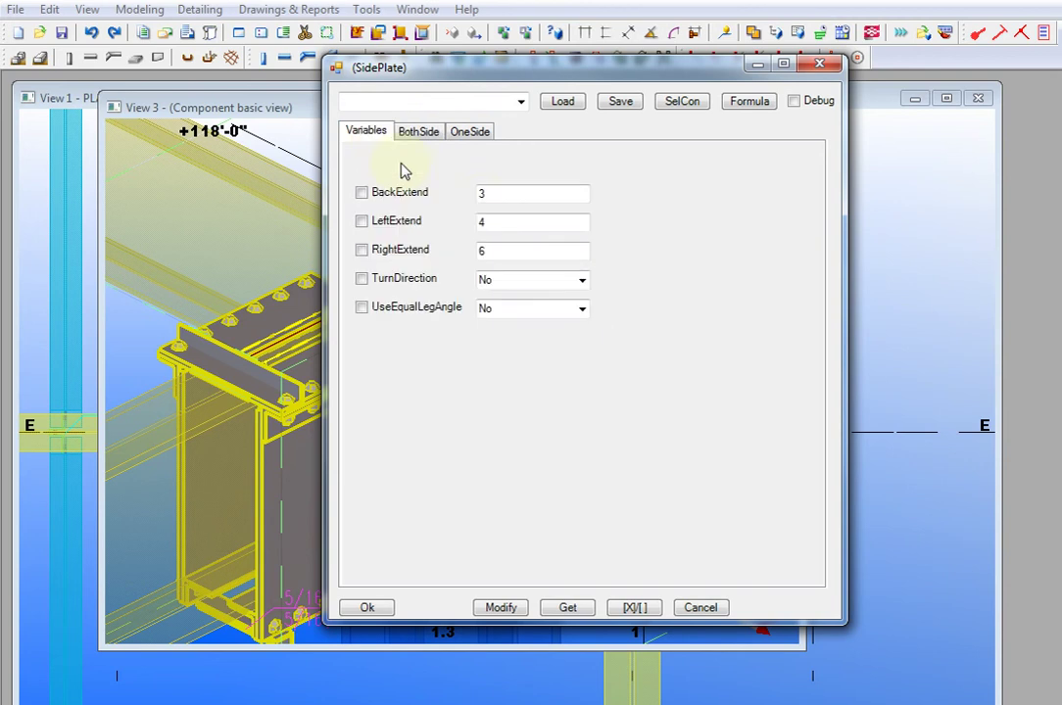
Compare the BackExtend, LeftExtend and RightExtend variables with the cover plate and angle ends of the side plate connection
left_click(502, 221)
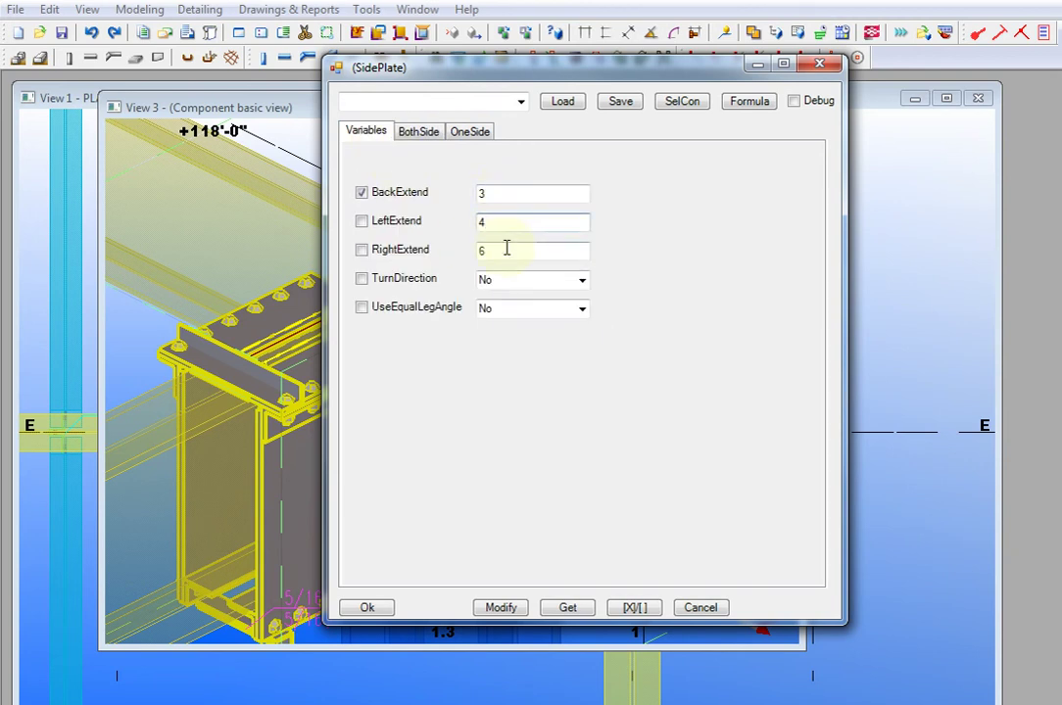
left_click(506, 249)
left_click_drag(534, 67, 751, 57)
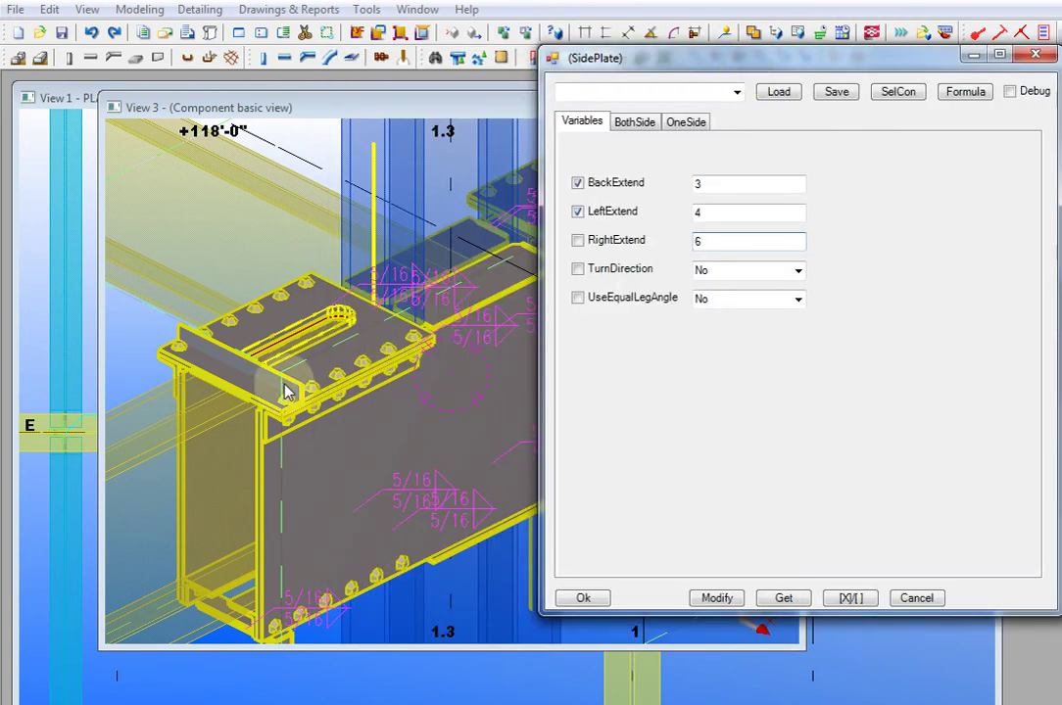
scroll(287, 392, "up", 5)
scroll(347, 349, "down", 2)
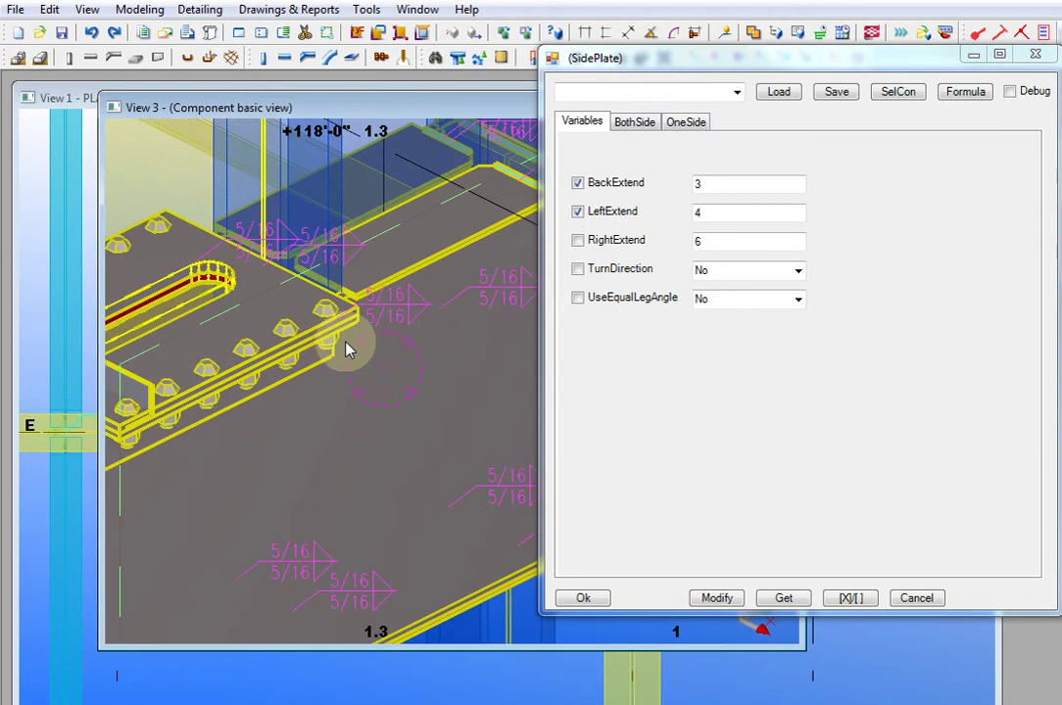
middle_click_drag(206, 395, 329, 360)
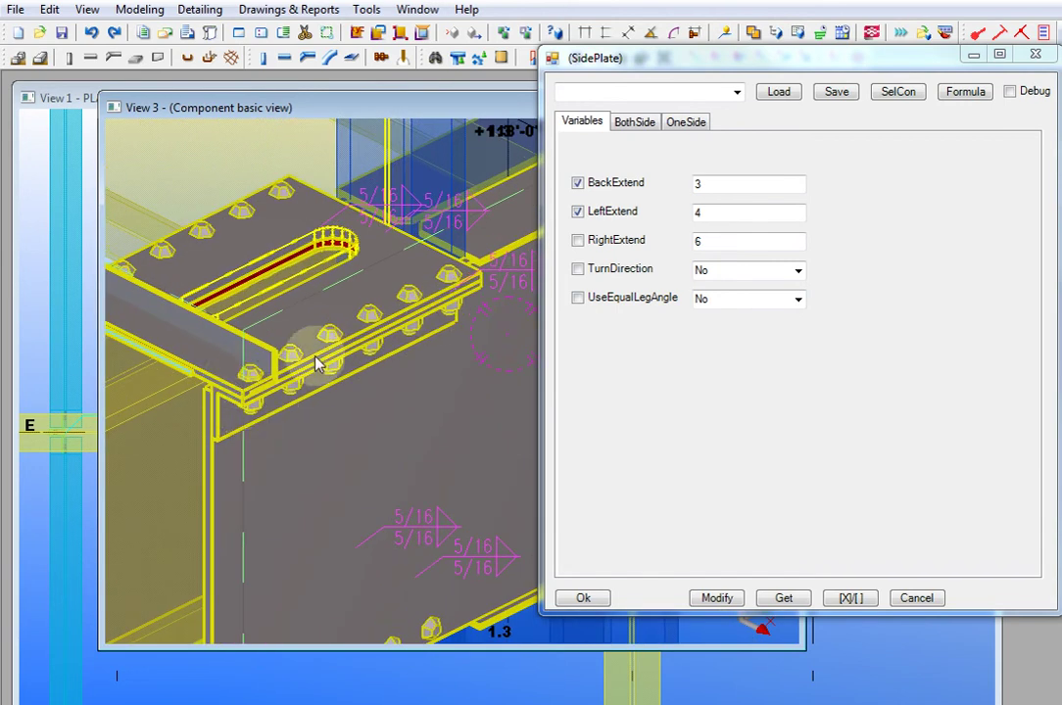
scroll(315, 361, "down", 1)
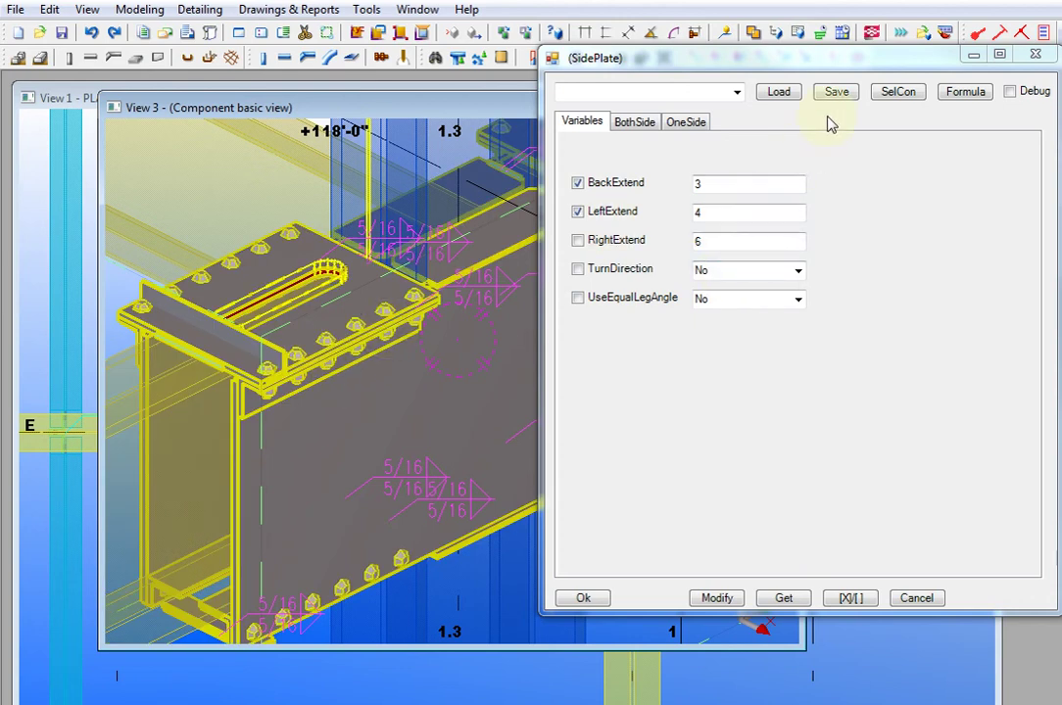
left_click_drag(803, 59, 761, 55)
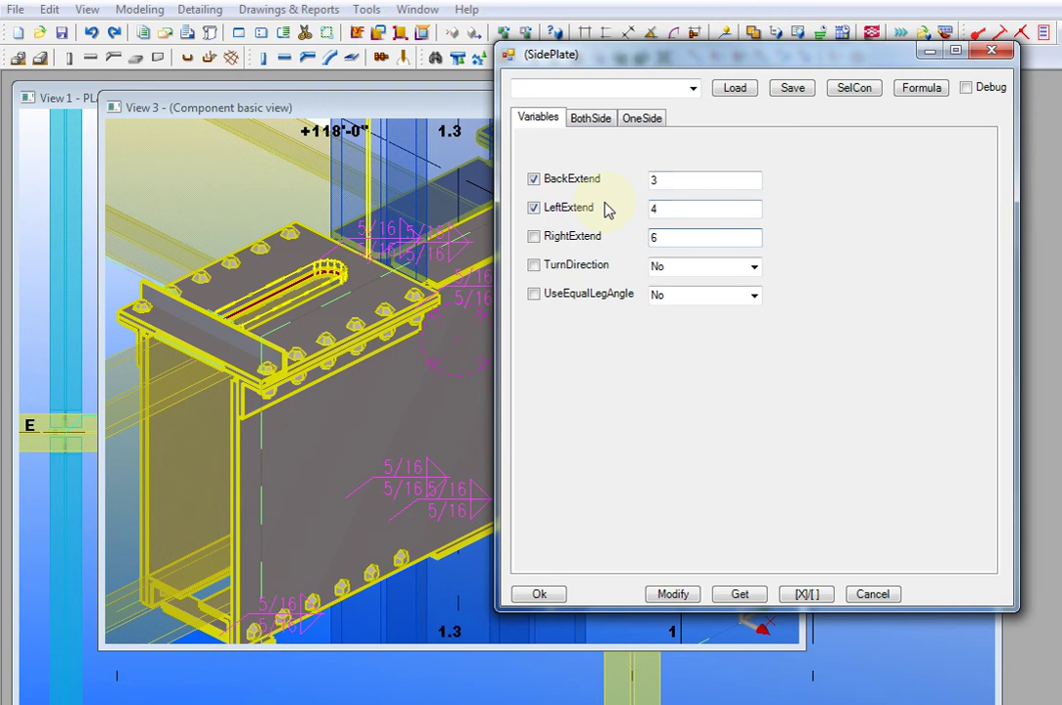
Minimize the SidePlate dialog and inspect the complete side plate connection with its bolts and weld symbols around the column
left_click(930, 54)
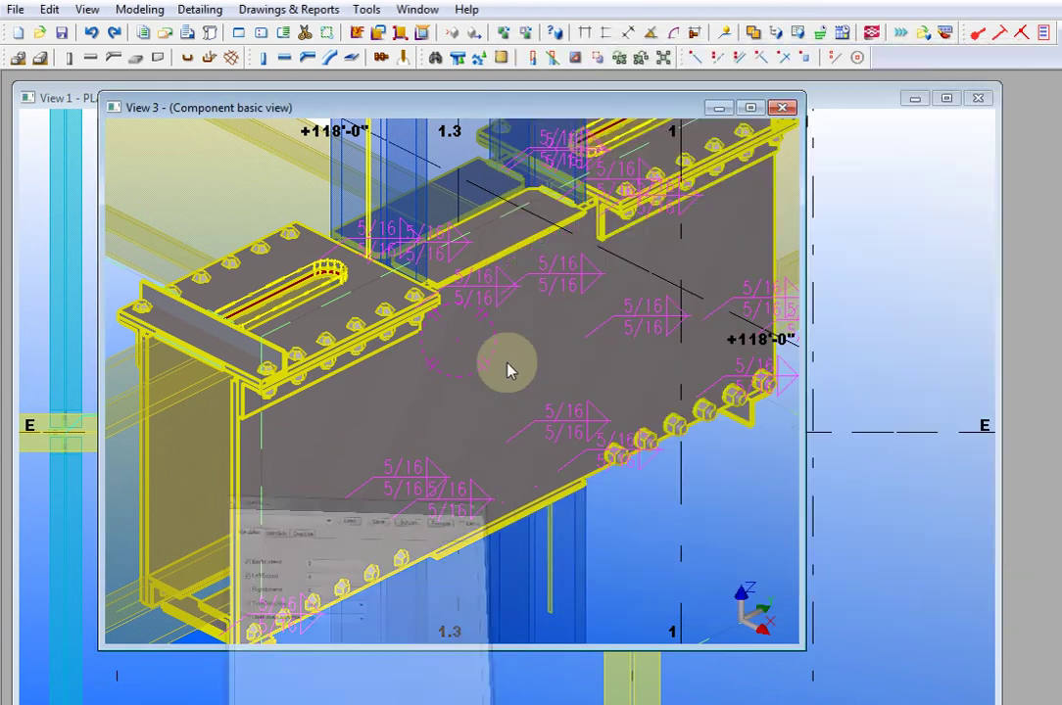
scroll(451, 387, "down", 3)
scroll(465, 382, "down", 2)
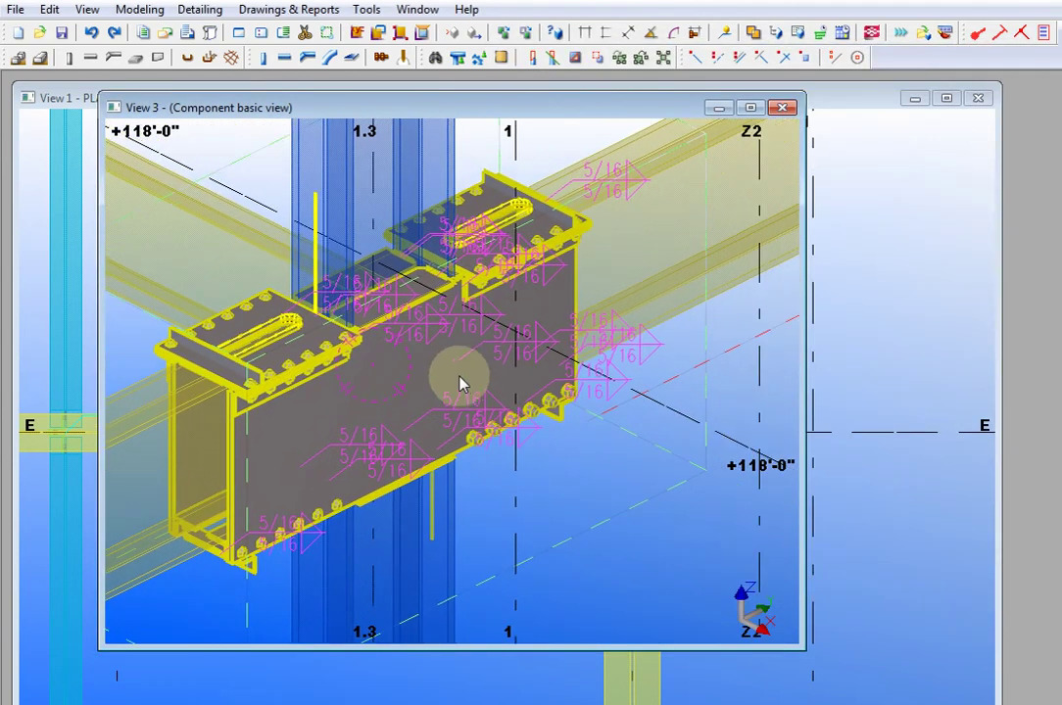
middle_click_drag(465, 385, 493, 367)
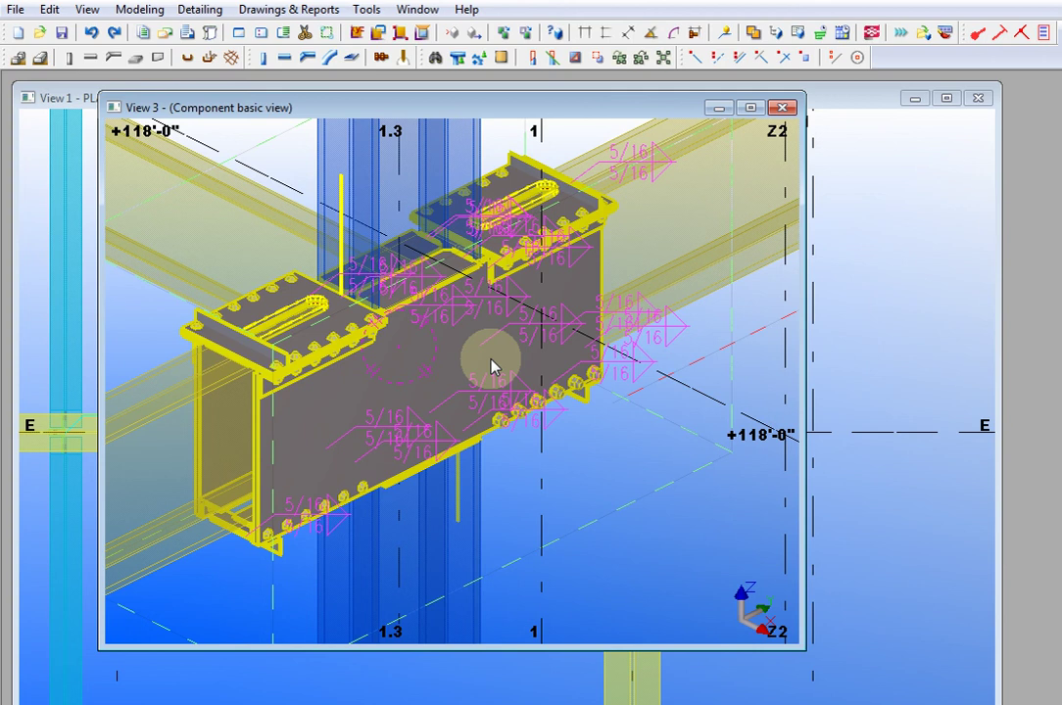
scroll(492, 366, "down", 2)
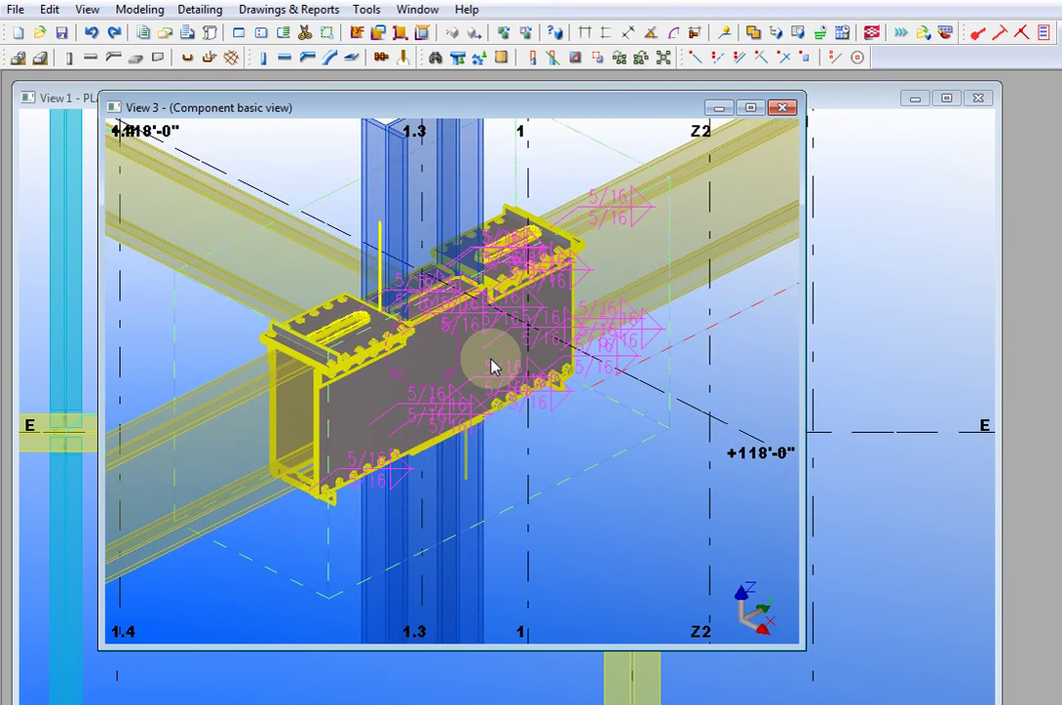
scroll(492, 366, "up", 1)
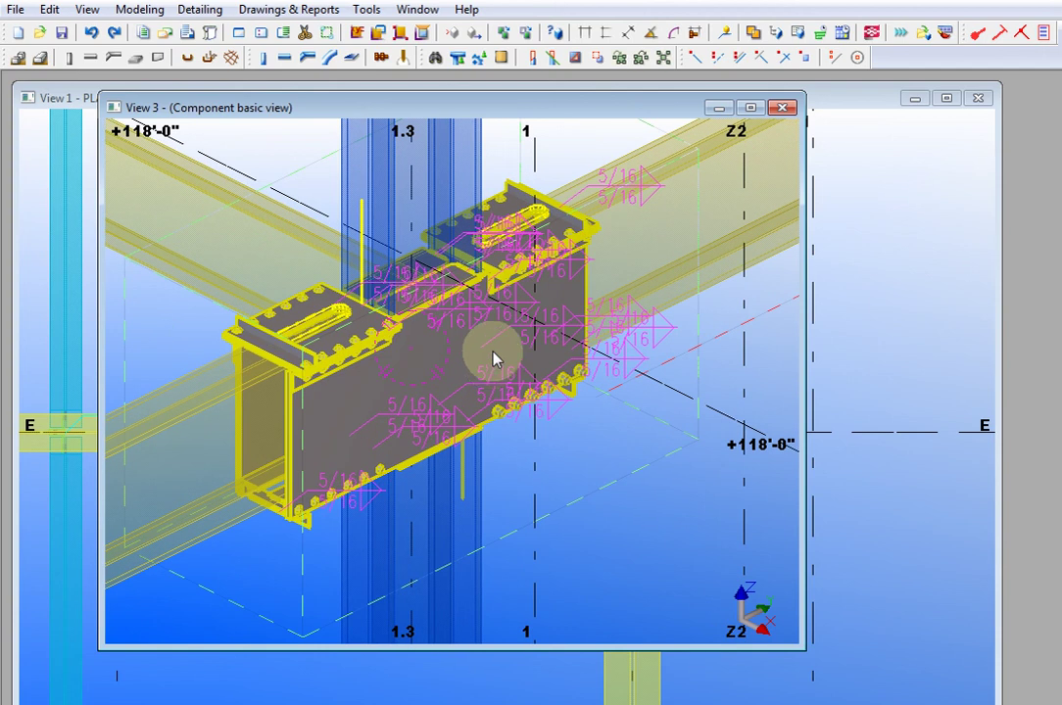